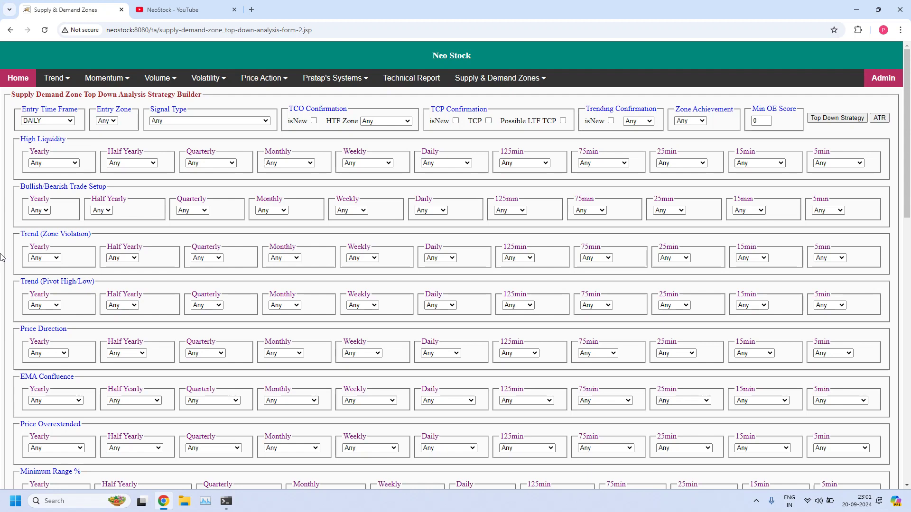
# Switch to the NeoStock YouTube channel's posts and open the linked Supply Demand Zone Price Action Course playlist
pyautogui.click(183, 9)
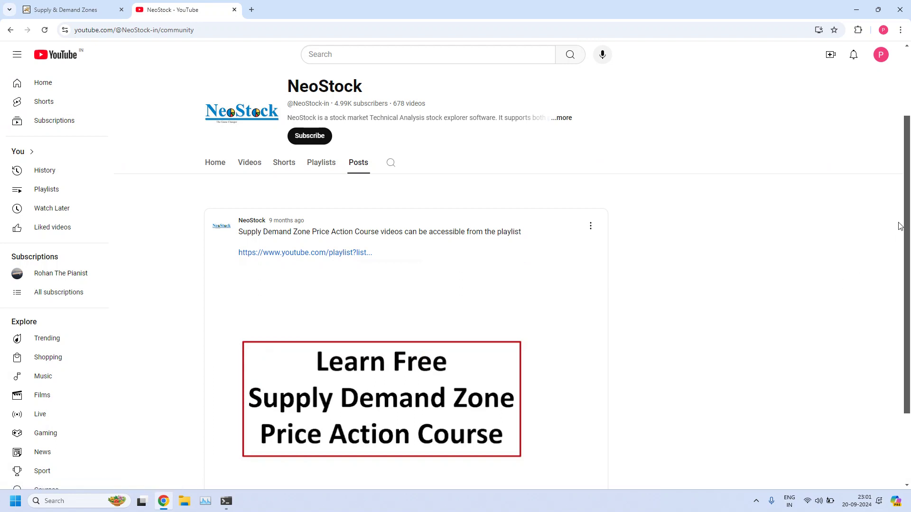
pyautogui.moveTo(908, 219); pyautogui.dragTo(889, 146)
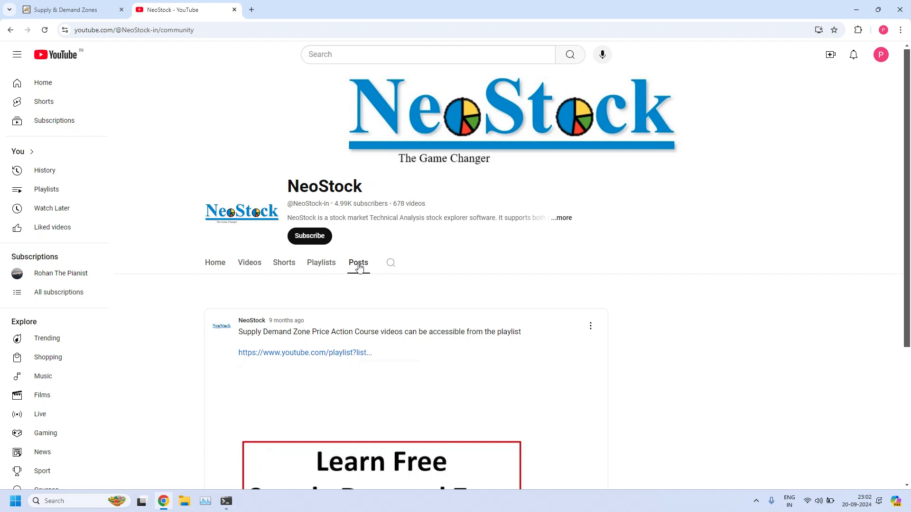
pyautogui.scroll(-2, 735, 244)
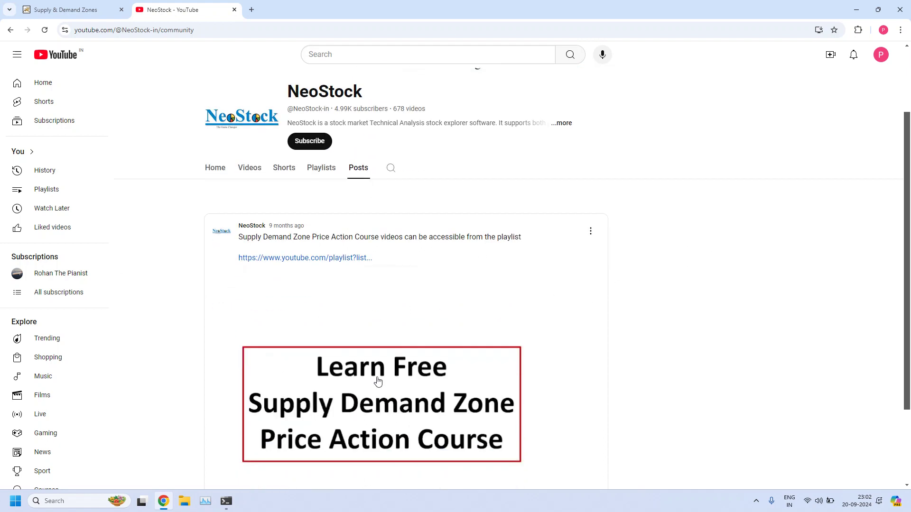
pyautogui.click(334, 260)
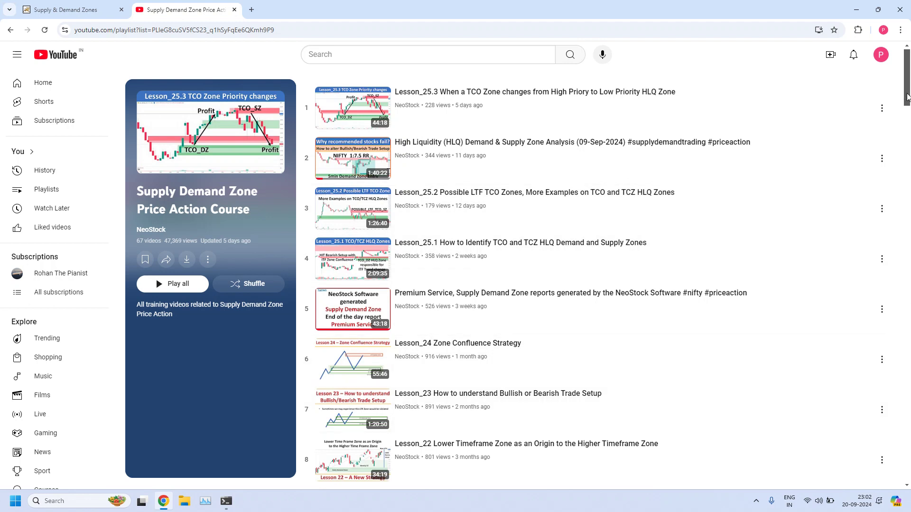
# Look through the course playlist from its oldest lesson, Lesson_1.1, up through the Lesson_9 practicals, and close YouTube
pyautogui.moveTo(908, 89); pyautogui.dragTo(908, 467)
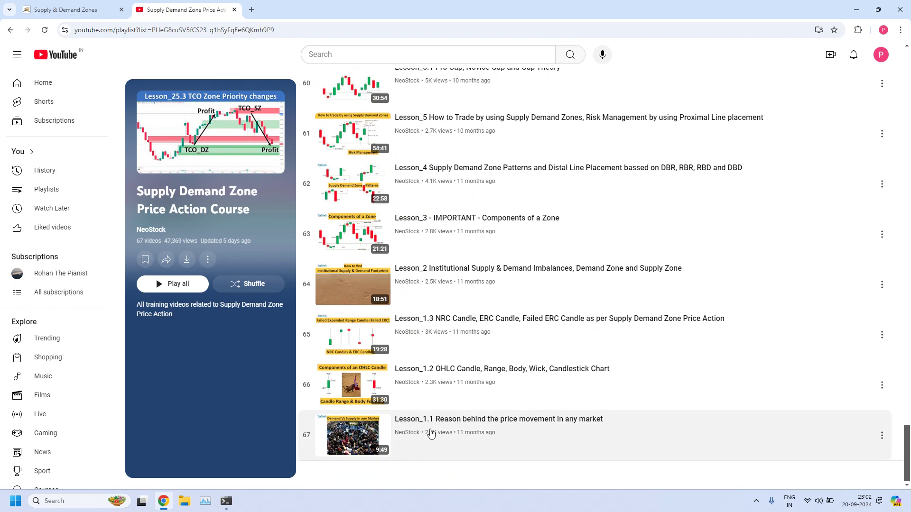
pyautogui.scroll(2, 415, 430)
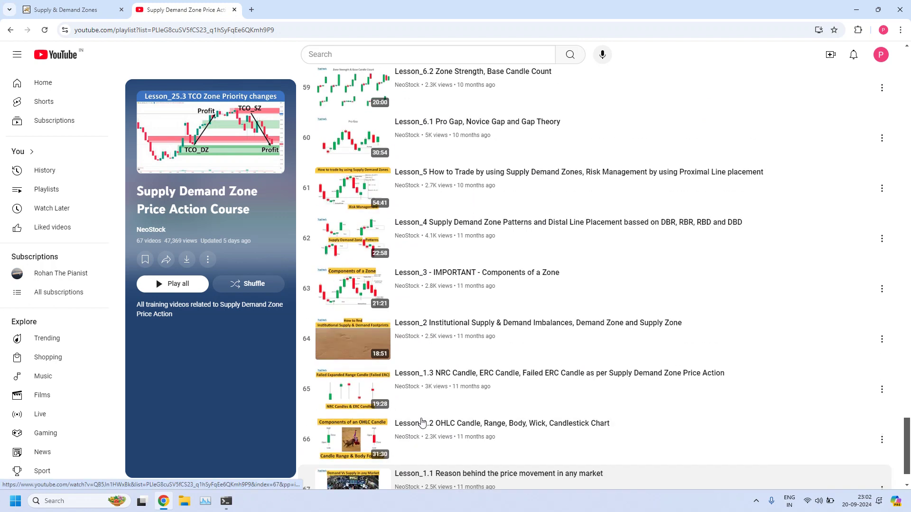
pyautogui.scroll(6, 422, 422)
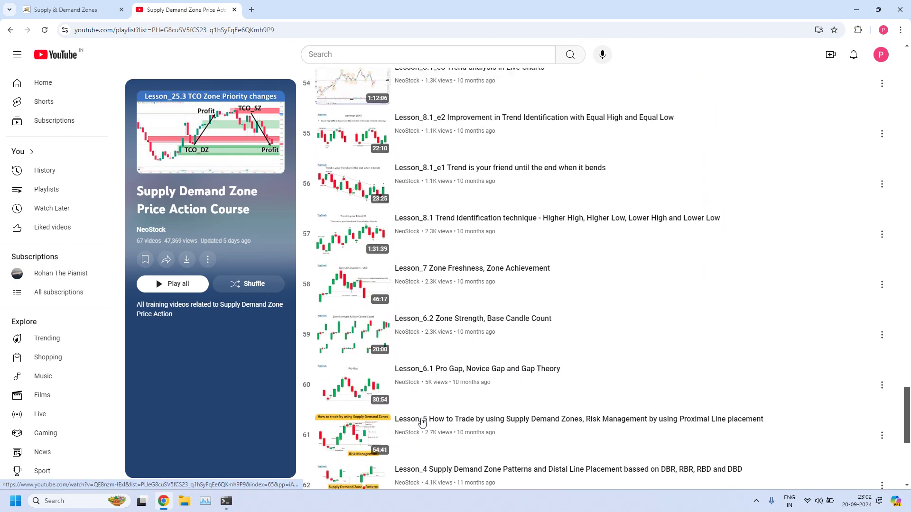
pyautogui.scroll(3, 422, 422)
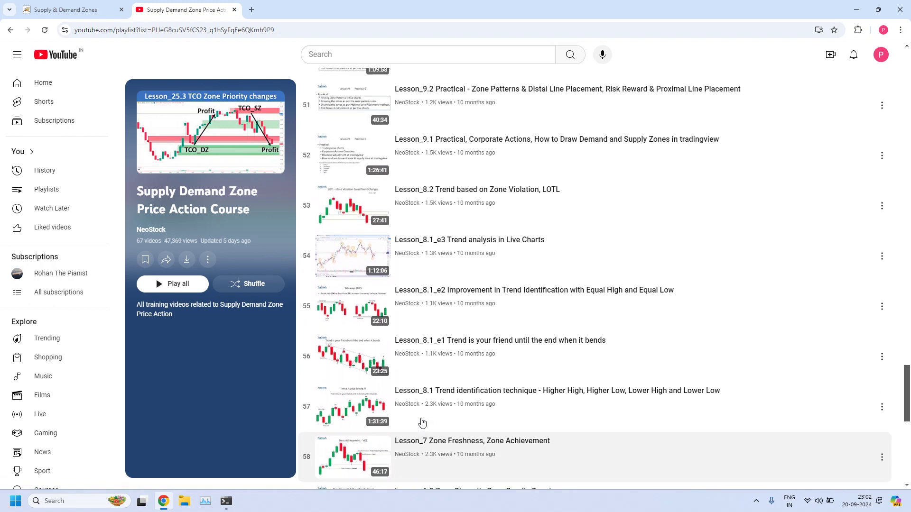
pyautogui.scroll(1, 422, 422)
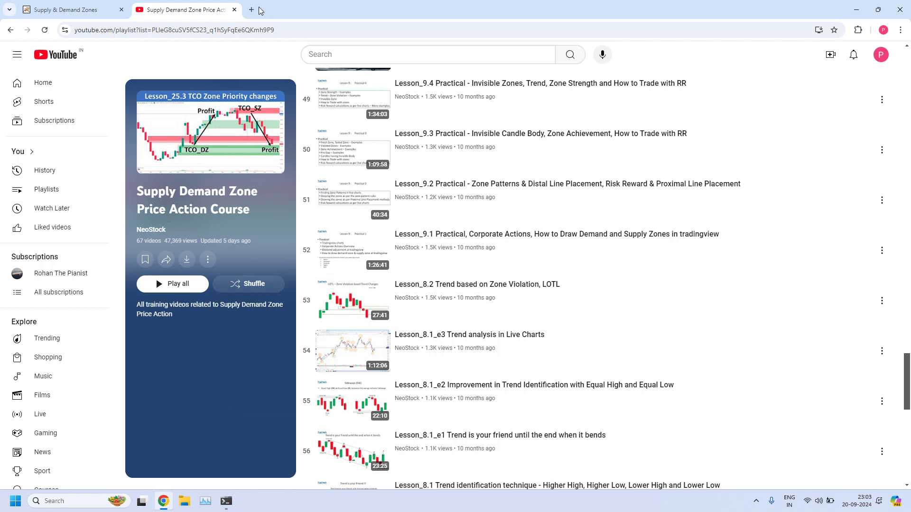
pyautogui.click(235, 9)
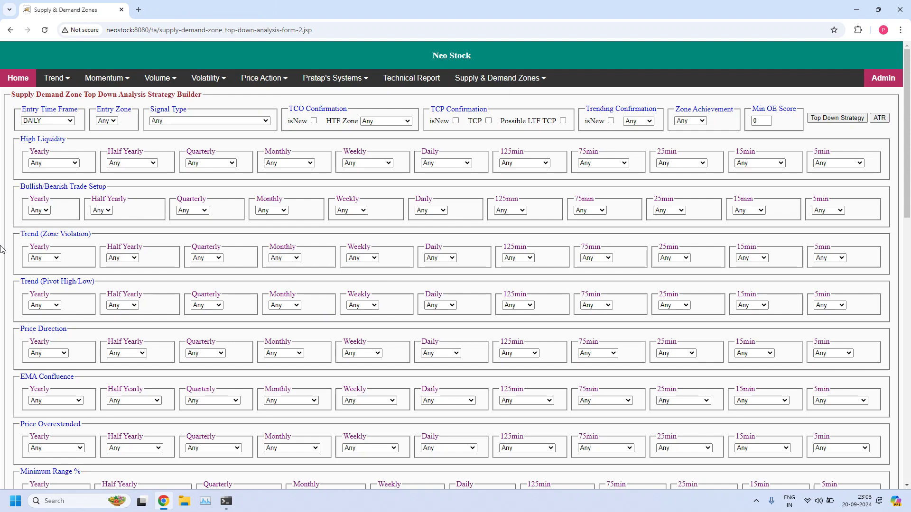
# Run the Top Down Strategy report with the HALF YEARLY entry time frame and signal type NEAR_ANY_DZ
pyautogui.click(66, 122)
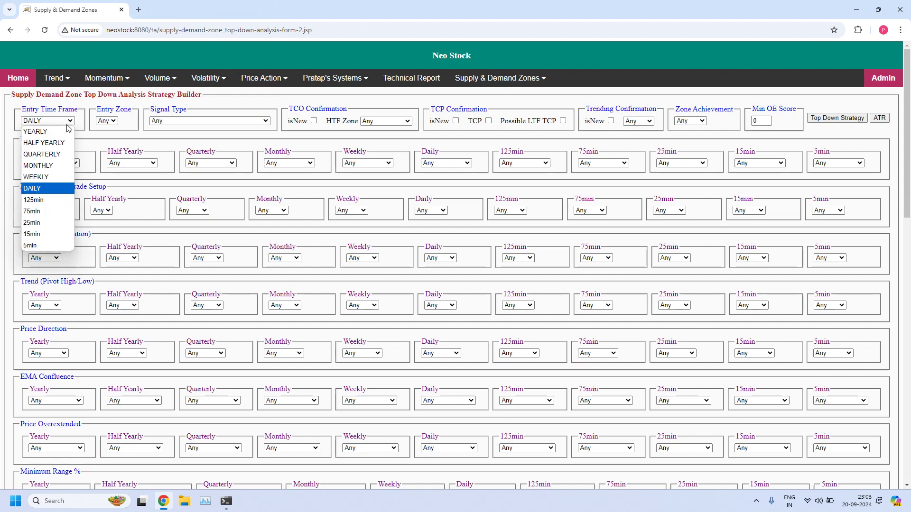
pyautogui.click(48, 148)
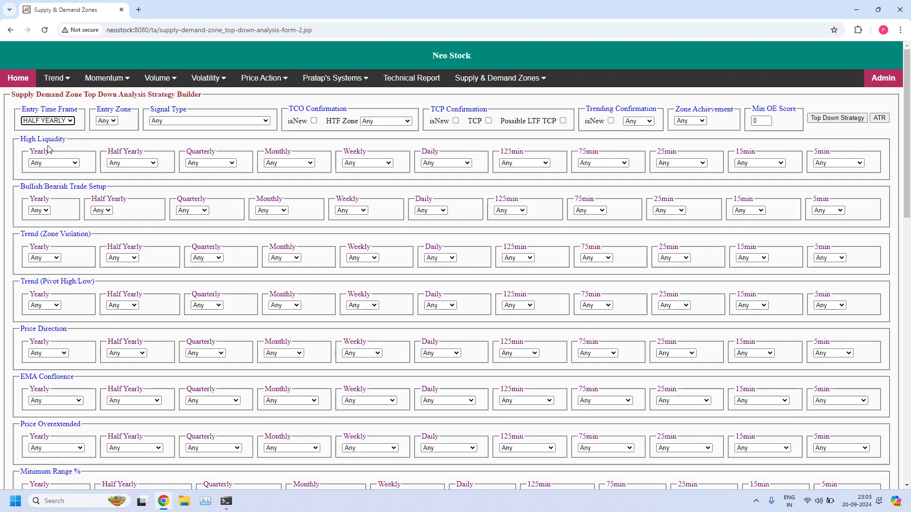
pyautogui.click(199, 123)
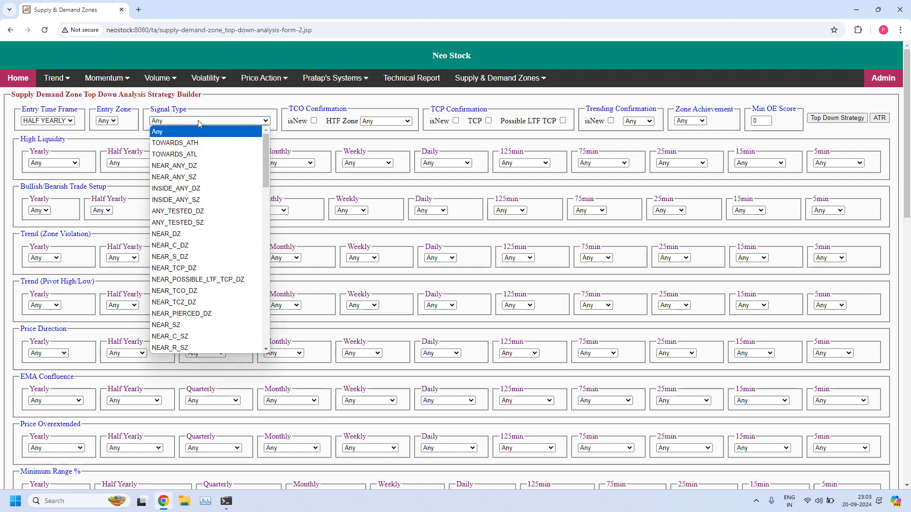
pyautogui.click(193, 167)
pyautogui.click(837, 118)
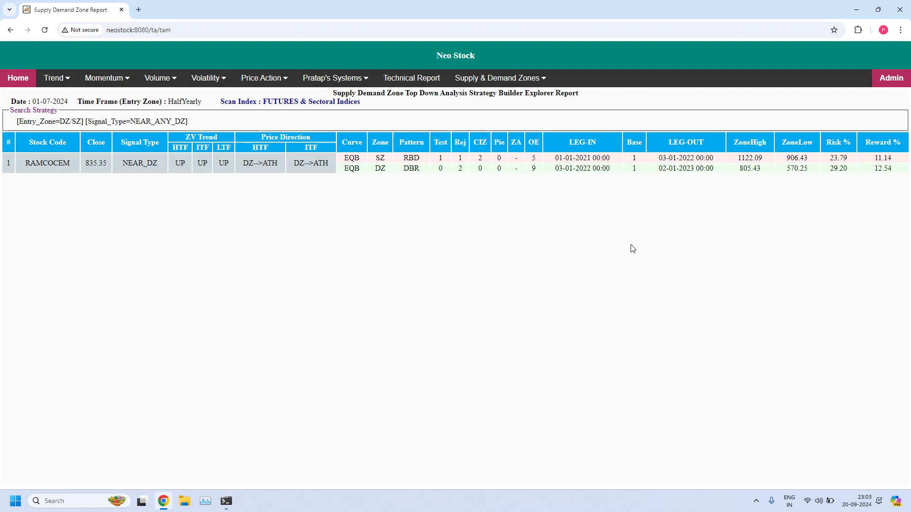
# Return to the strategy builder and run the HALF YEARLY Top Down Strategy report with signal type NEAR_ANY_SZ
pyautogui.click(10, 30)
pyautogui.click(54, 125)
pyautogui.click(45, 142)
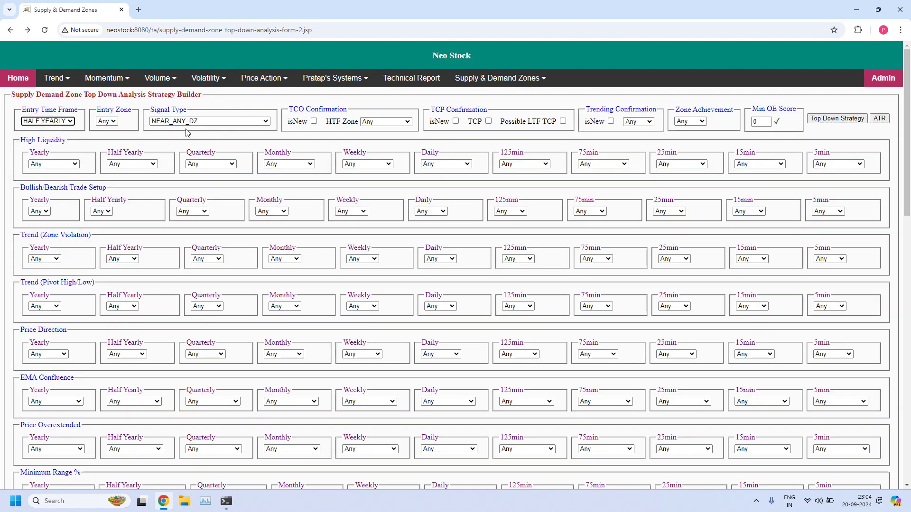
pyautogui.click(186, 122)
pyautogui.click(191, 179)
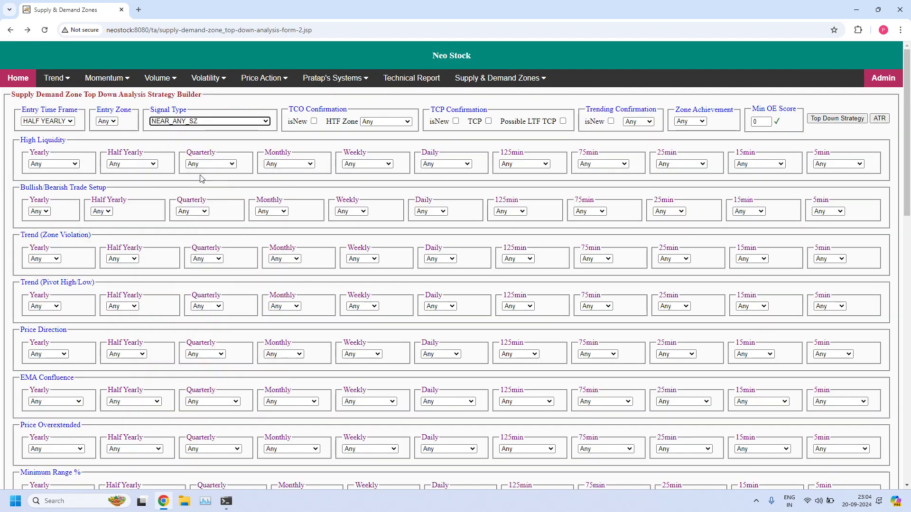
pyautogui.click(837, 118)
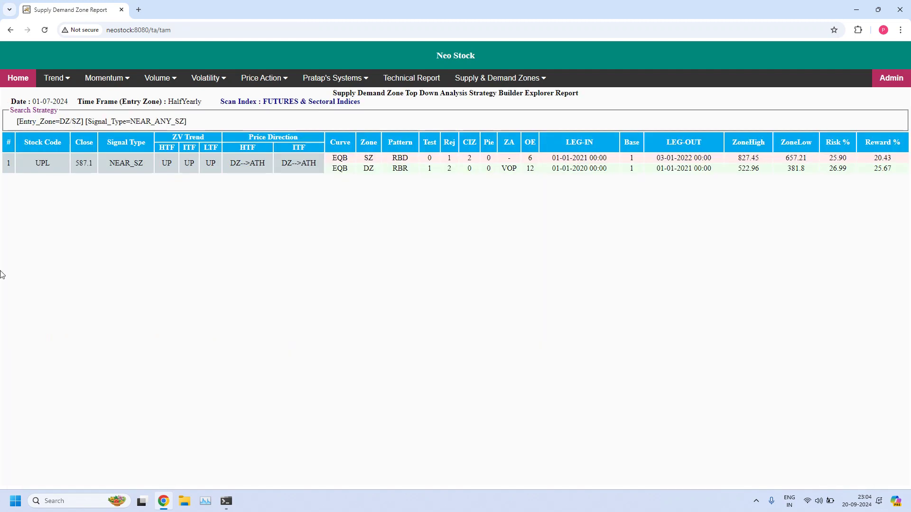
# Return to the strategy builder and run the report with the QUARTERLY entry time frame and signal type NEAR_ANY_DZ
pyautogui.click(11, 29)
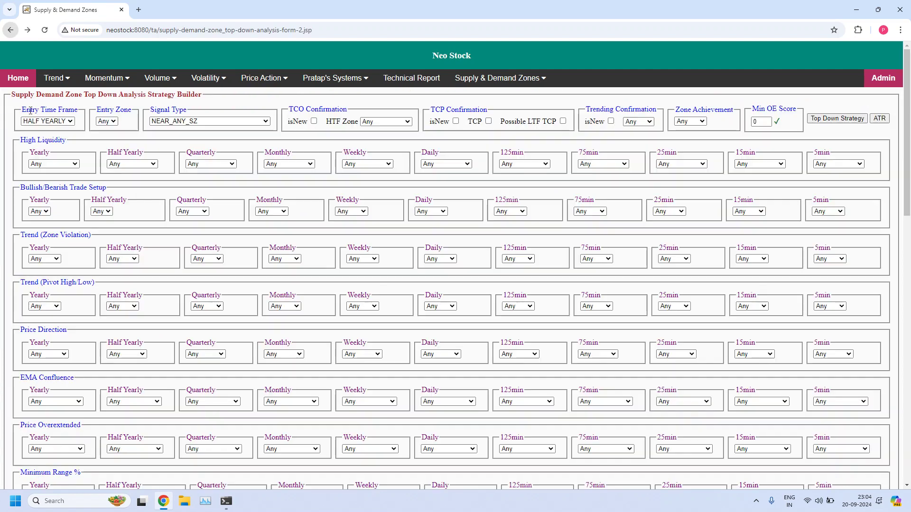
pyautogui.click(47, 121)
pyautogui.click(50, 156)
pyautogui.click(178, 122)
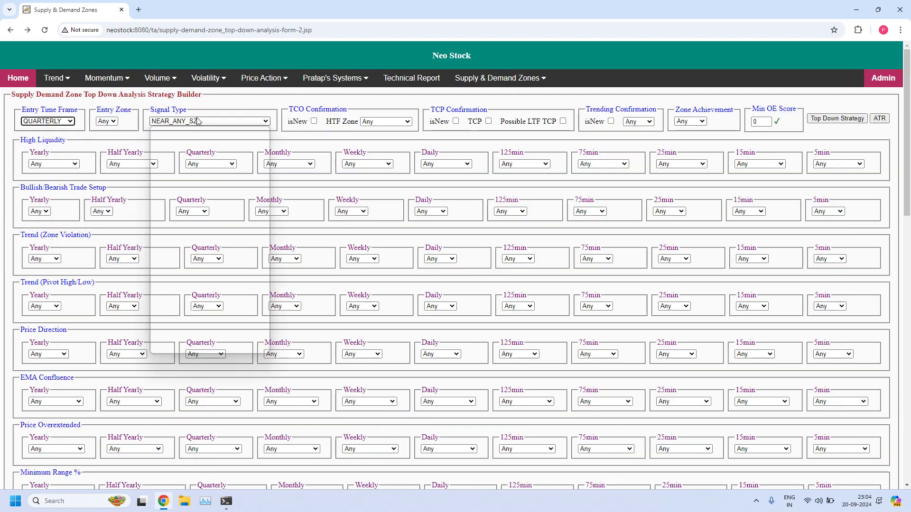
pyautogui.click(192, 166)
pyautogui.click(835, 126)
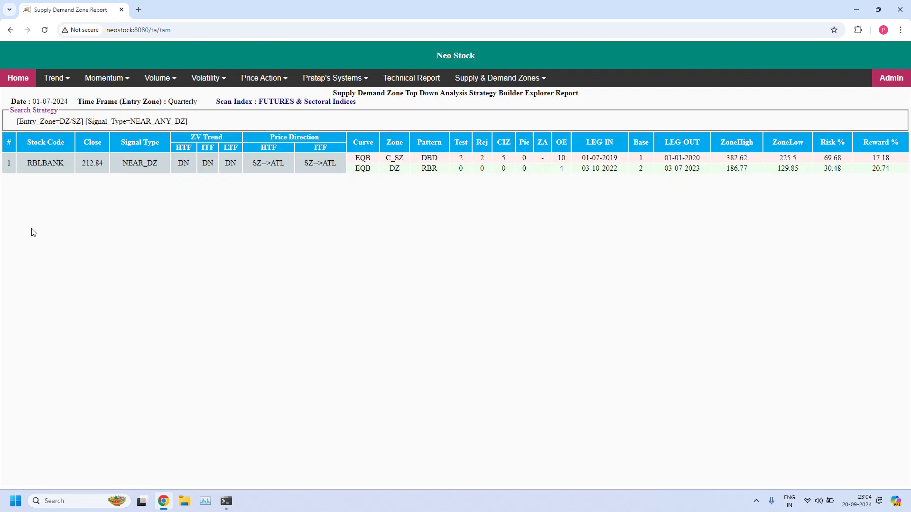
# Return to the strategy builder and run the QUARTERLY Top Down Strategy report with signal type NEAR_ANY_SZ
pyautogui.click(10, 31)
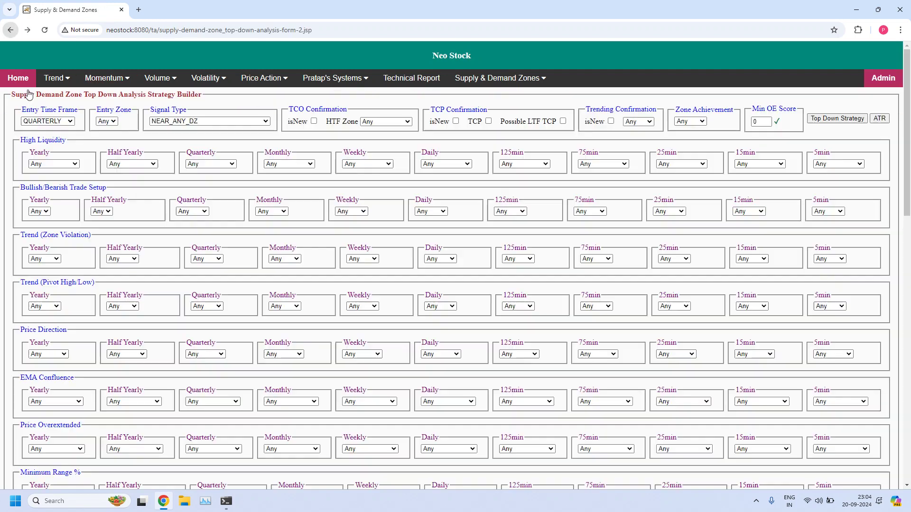
pyautogui.click(47, 122)
pyautogui.click(33, 135)
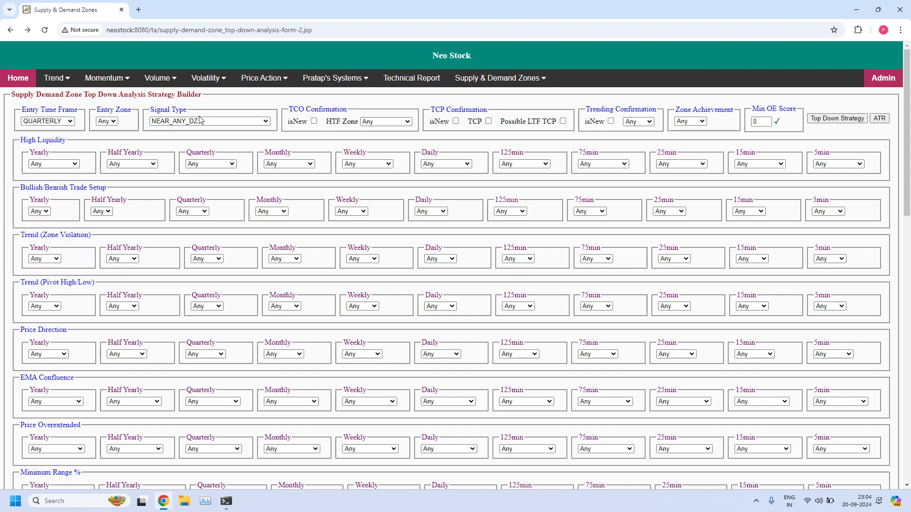
pyautogui.click(194, 122)
pyautogui.click(201, 178)
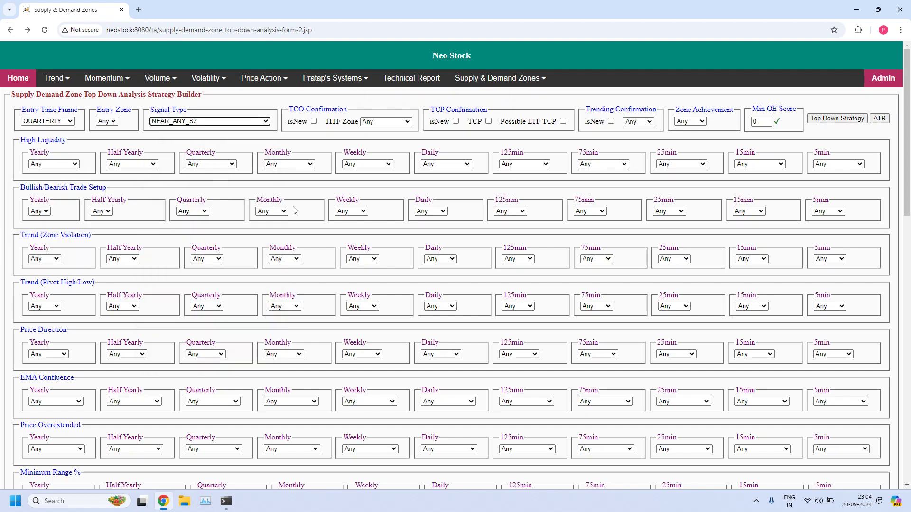
pyautogui.click(840, 119)
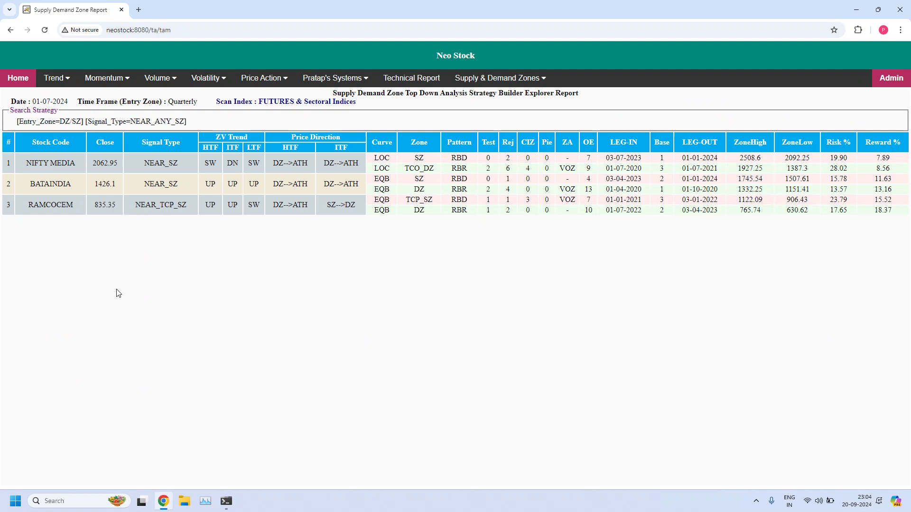
# Return to the strategy builder and run the report with the MONTHLY entry time frame and signal type NEAR_ANY_DZ
pyautogui.click(10, 30)
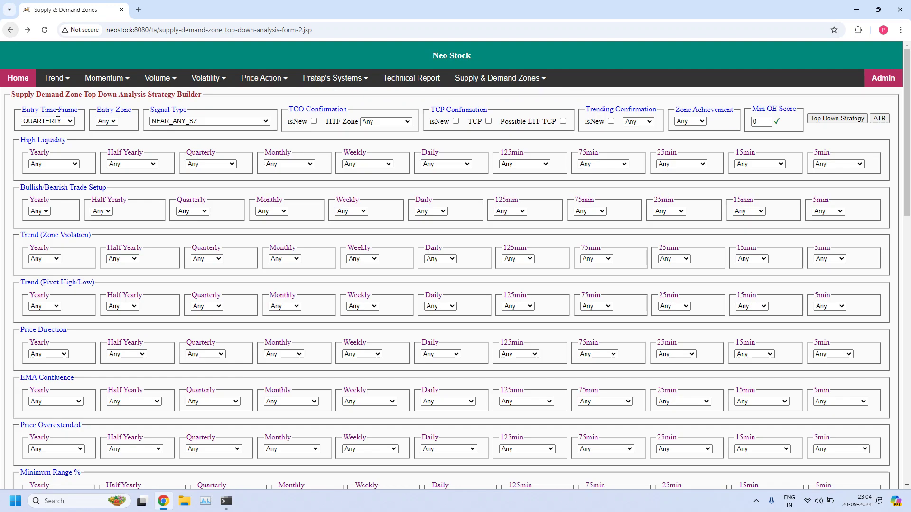
pyautogui.click(53, 121)
pyautogui.click(52, 166)
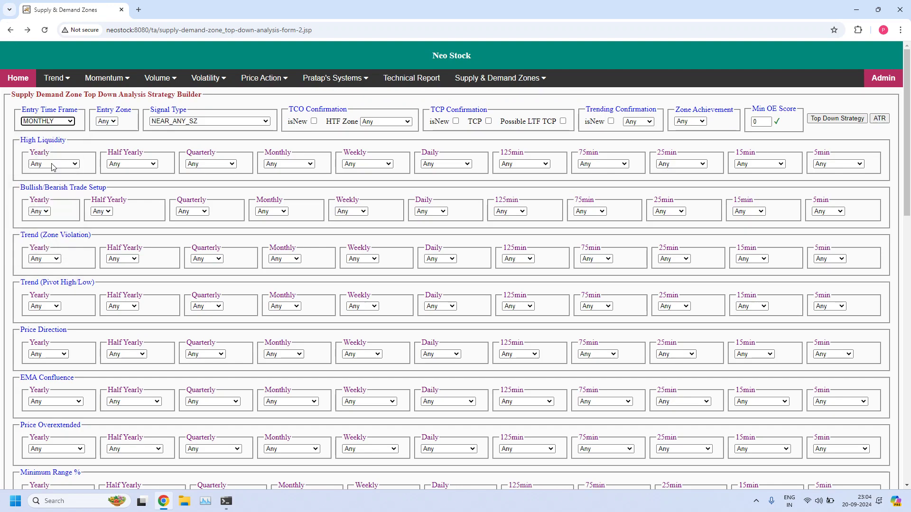
pyautogui.click(215, 123)
pyautogui.click(199, 166)
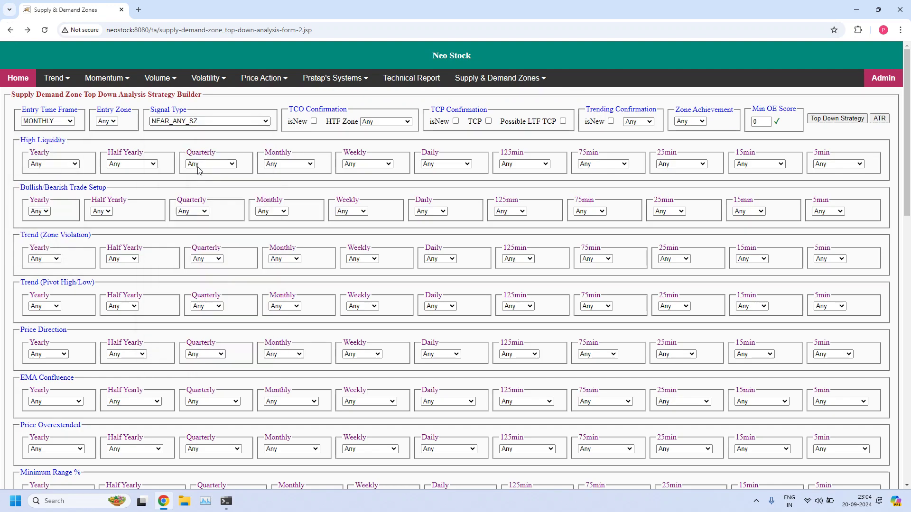
pyautogui.click(836, 119)
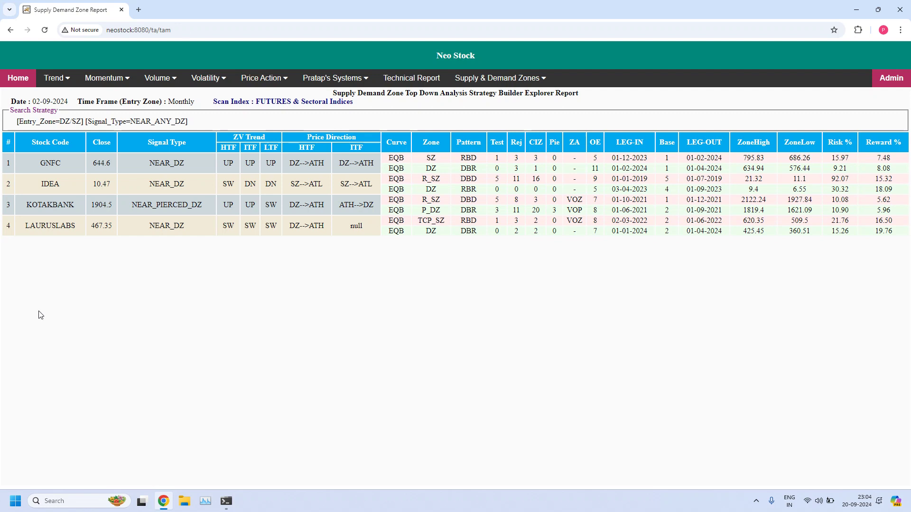
# Return to the strategy builder and run the MONTHLY Top Down Strategy report with signal type NEAR_ANY_SZ
pyautogui.click(10, 30)
pyautogui.click(48, 121)
pyautogui.click(33, 161)
pyautogui.click(204, 124)
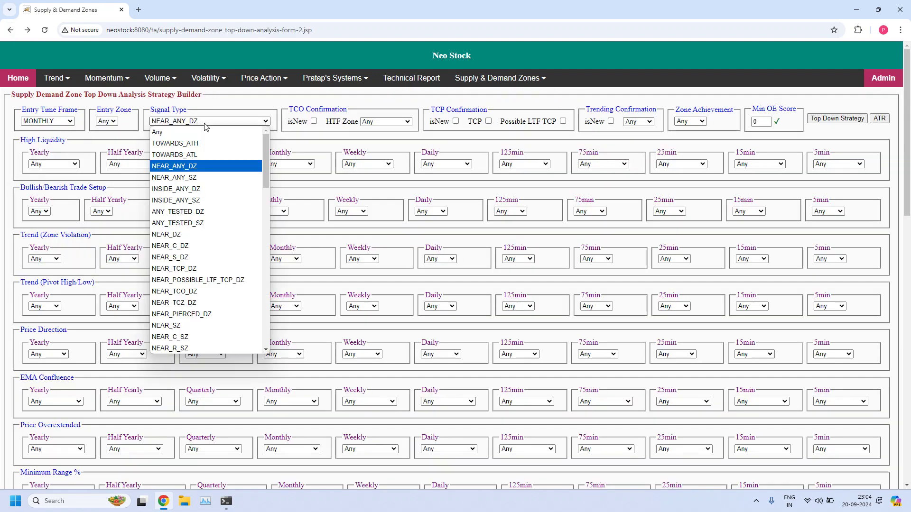
pyautogui.click(194, 180)
pyautogui.click(837, 118)
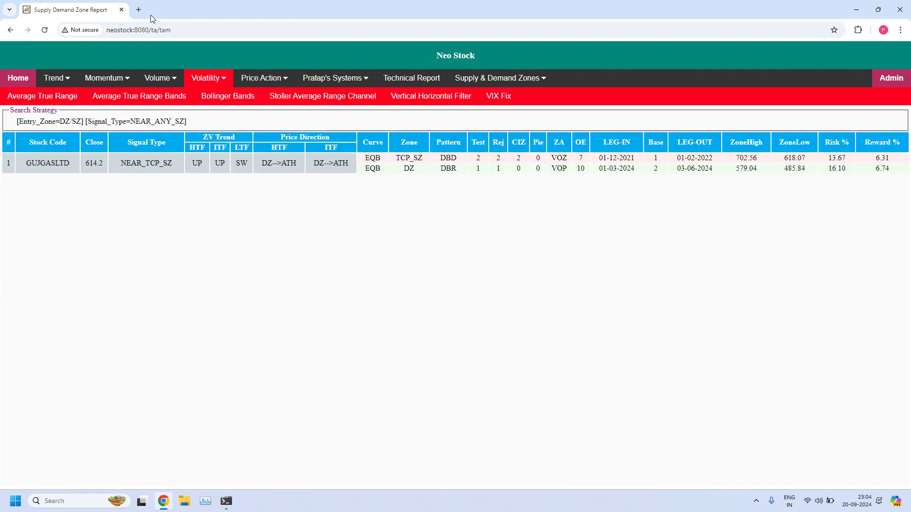
# Return to the strategy builder and run the report with the WEEKLY entry time frame and signal type NEAR_ANY_DZ
pyautogui.click(10, 29)
pyautogui.click(71, 121)
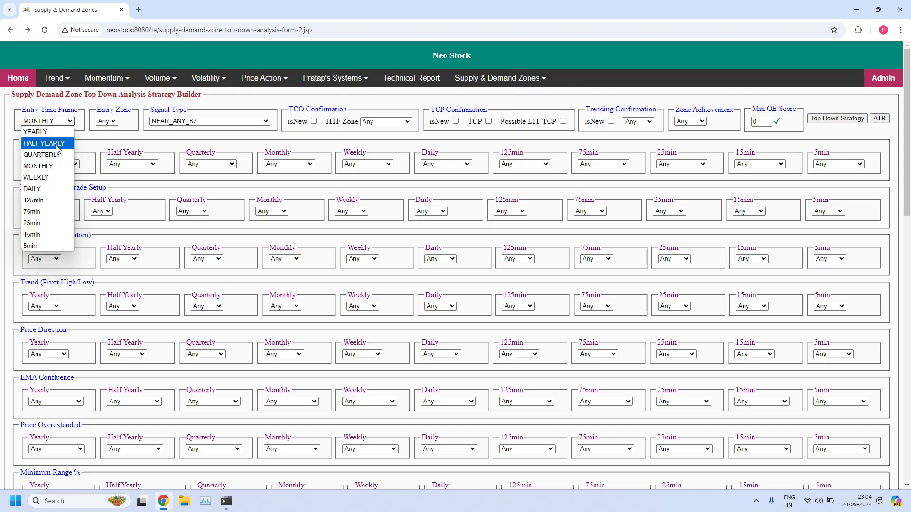
pyautogui.click(48, 177)
pyautogui.click(218, 122)
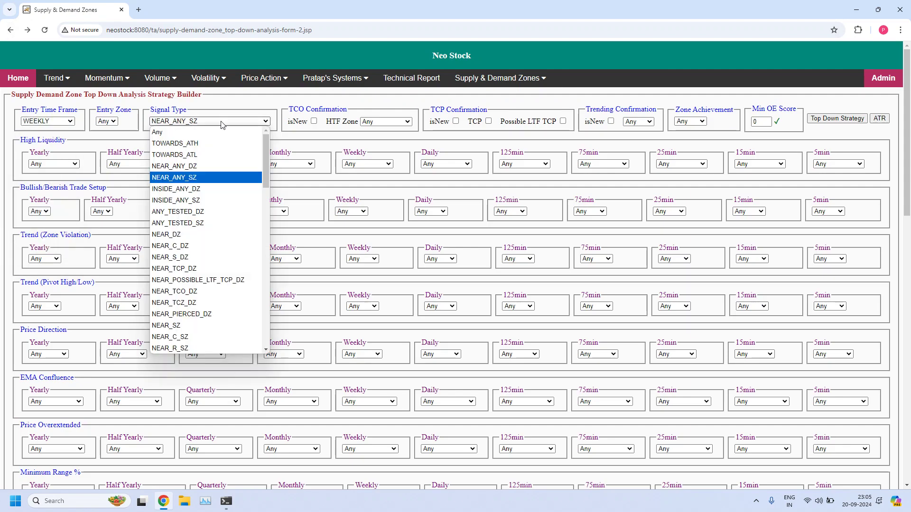
pyautogui.click(190, 163)
pyautogui.click(836, 118)
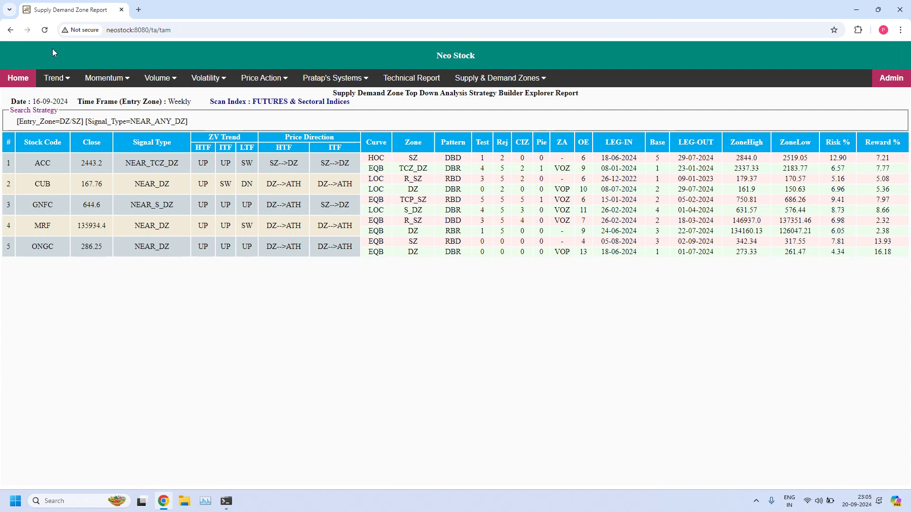
# Return to the strategy builder and run the WEEKLY Top Down Strategy report with signal type NEAR_ANY_SZ
pyautogui.click(10, 30)
pyautogui.click(49, 122)
pyautogui.click(50, 124)
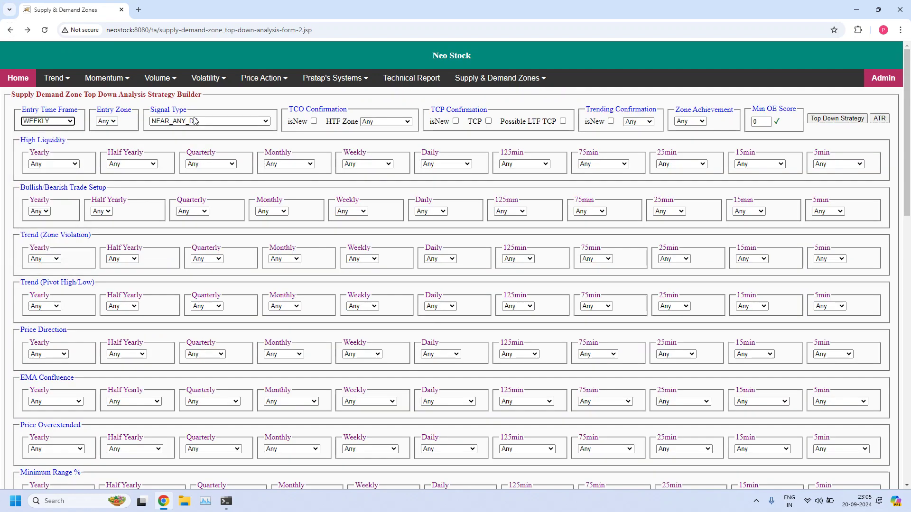
pyautogui.click(209, 121)
pyautogui.click(192, 177)
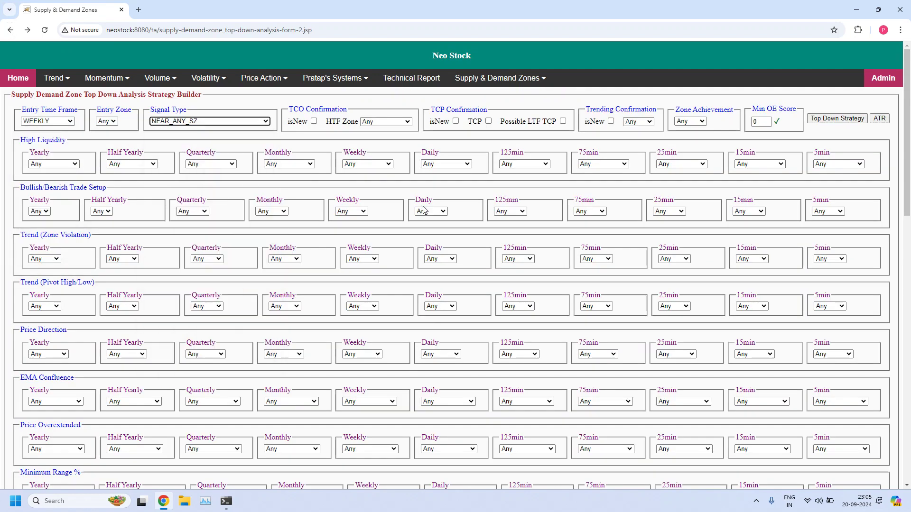
pyautogui.click(821, 118)
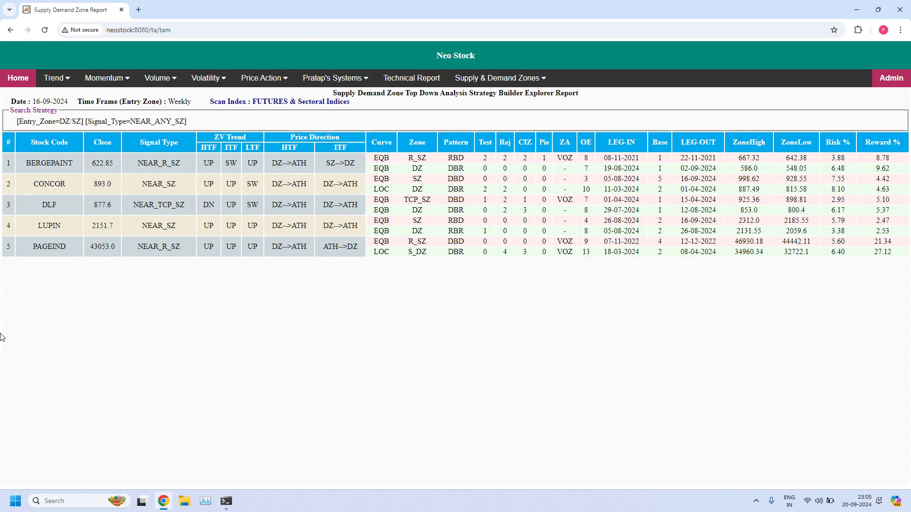
# Return to the strategy builder, run the report with the DAILY entry time frame and signal type NEAR_ANY_DZ, and examine the S_DZ zones
pyautogui.click(9, 30)
pyautogui.click(48, 122)
pyautogui.click(39, 188)
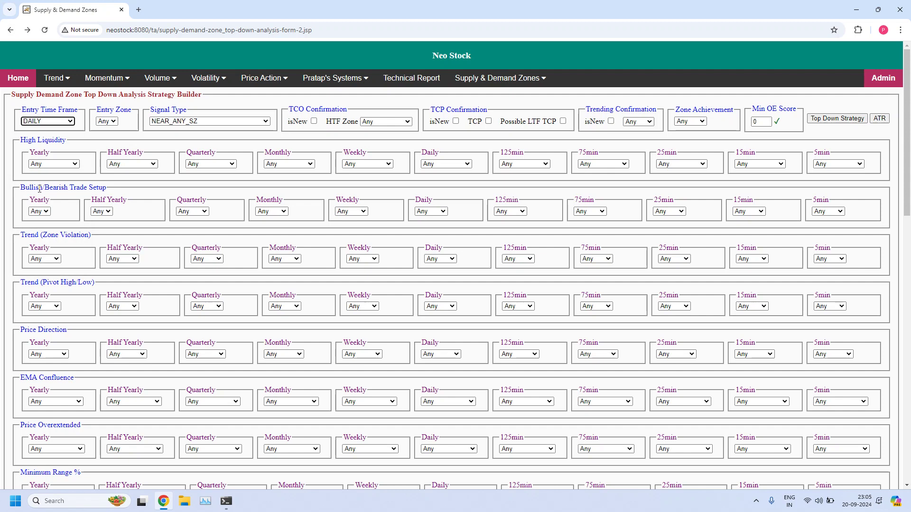
pyautogui.click(70, 122)
pyautogui.click(70, 124)
pyautogui.click(199, 122)
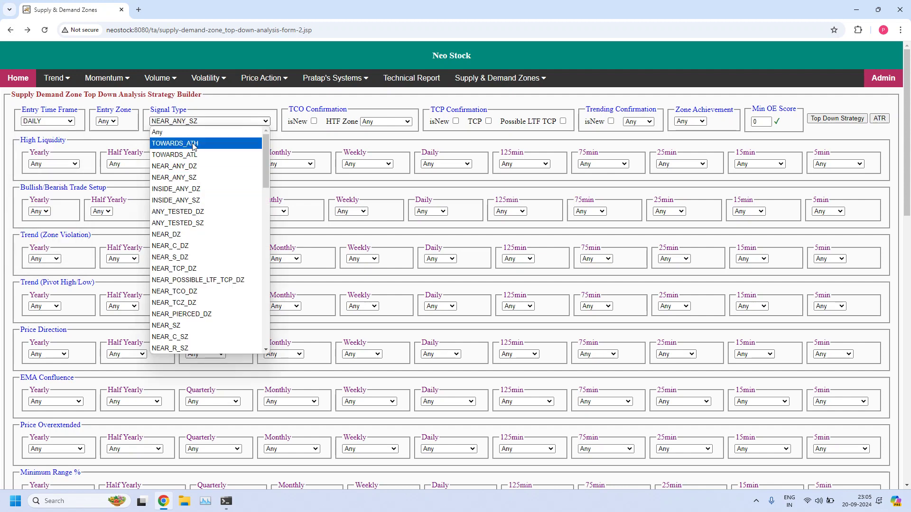
pyautogui.click(199, 167)
pyautogui.click(812, 120)
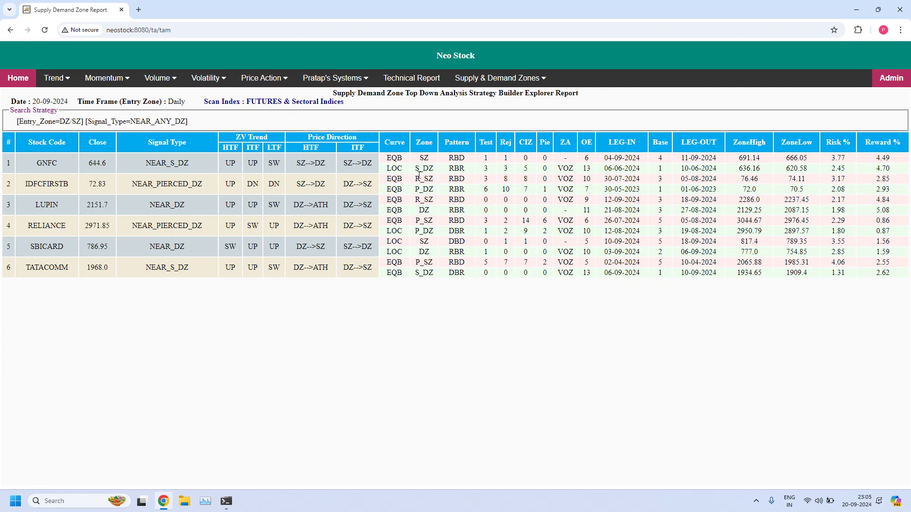
pyautogui.moveTo(416, 169); pyautogui.dragTo(437, 169)
pyautogui.doubleClick(417, 273)
pyautogui.click(209, 306)
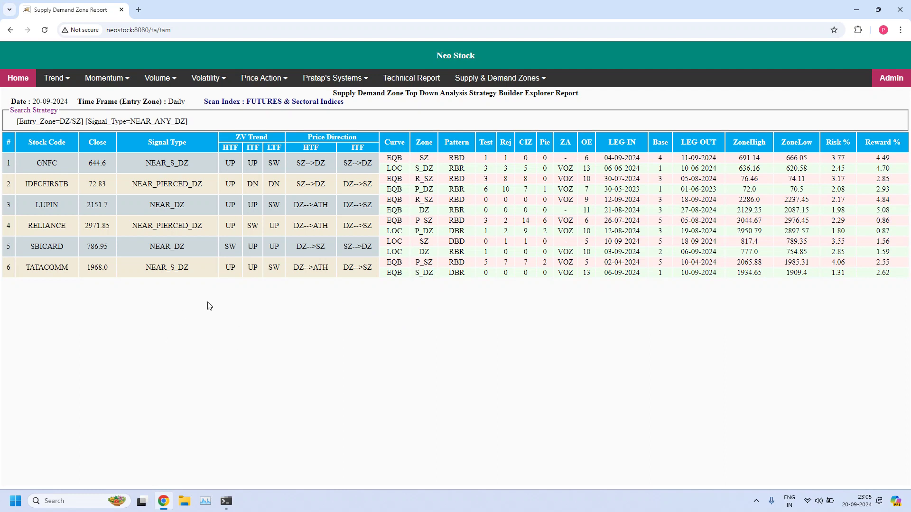
# Return to the strategy builder and run the DAILY Top Down Strategy report with signal type NEAR_ANY_SZ
pyautogui.click(10, 30)
pyautogui.click(69, 121)
pyautogui.click(68, 122)
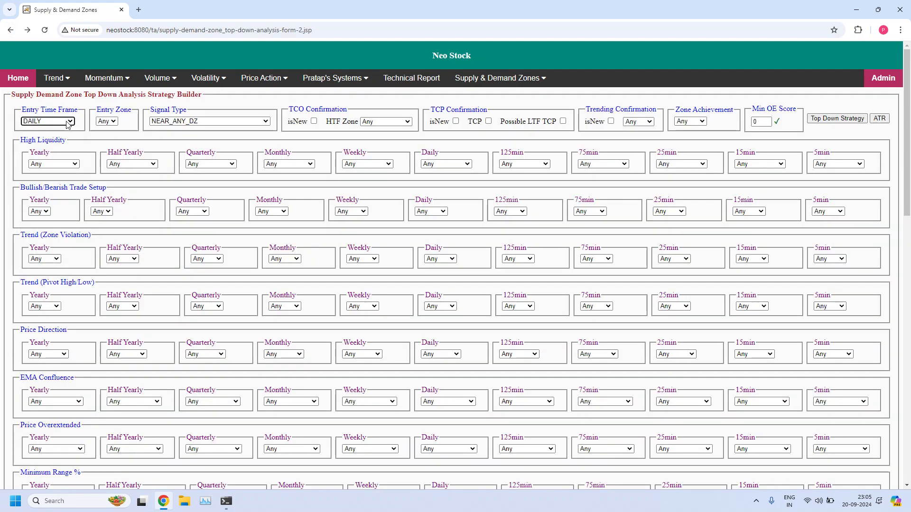
pyautogui.click(209, 124)
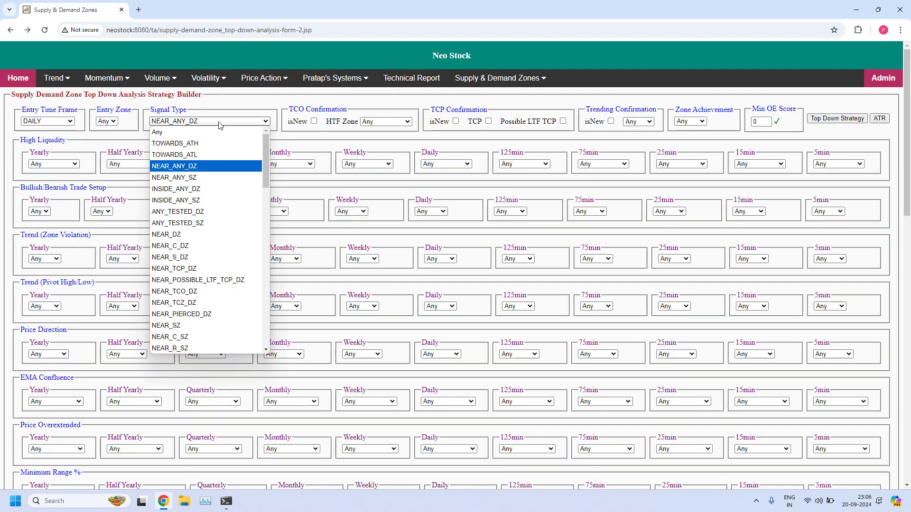
pyautogui.click(195, 178)
pyautogui.click(836, 118)
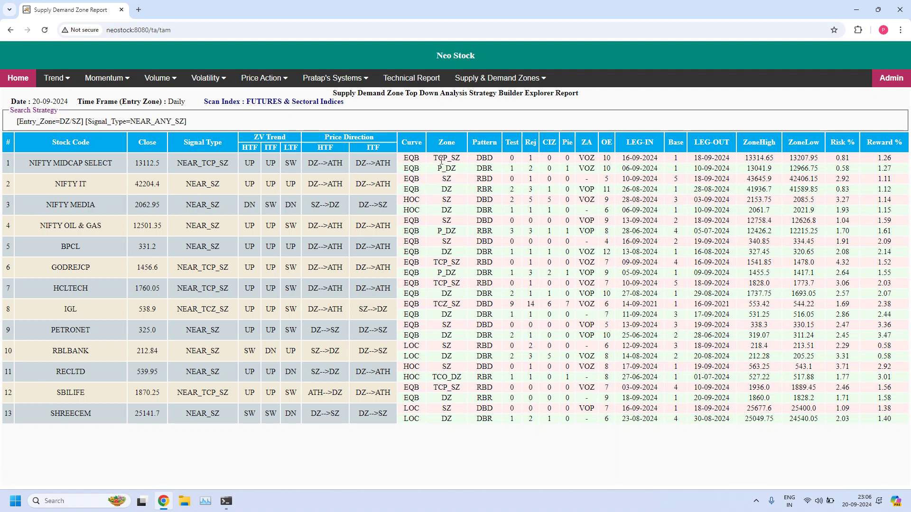
# Examine the TCP_SZ supply zones of NIFTY MIDCAP SELECT, GODREJCP, HCLTECH and SBILIFE in the daily report
pyautogui.moveTo(433, 158); pyautogui.dragTo(469, 161)
pyautogui.moveTo(433, 263); pyautogui.dragTo(464, 267)
pyautogui.moveTo(434, 284); pyautogui.dragTo(463, 288)
pyautogui.moveTo(434, 388); pyautogui.dragTo(468, 390)
pyautogui.click(348, 457)
# Return to the strategy builder and run the report with the 125min entry time frame and signal type NEAR_ANY_DZ
pyautogui.click(108, 117)
pyautogui.click(47, 121)
pyautogui.click(47, 200)
pyautogui.click(190, 120)
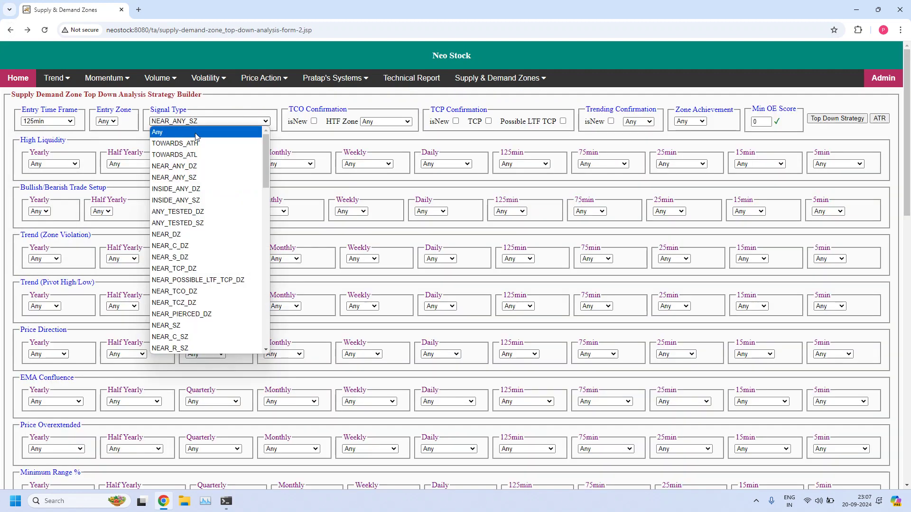
pyautogui.click(189, 167)
pyautogui.click(838, 118)
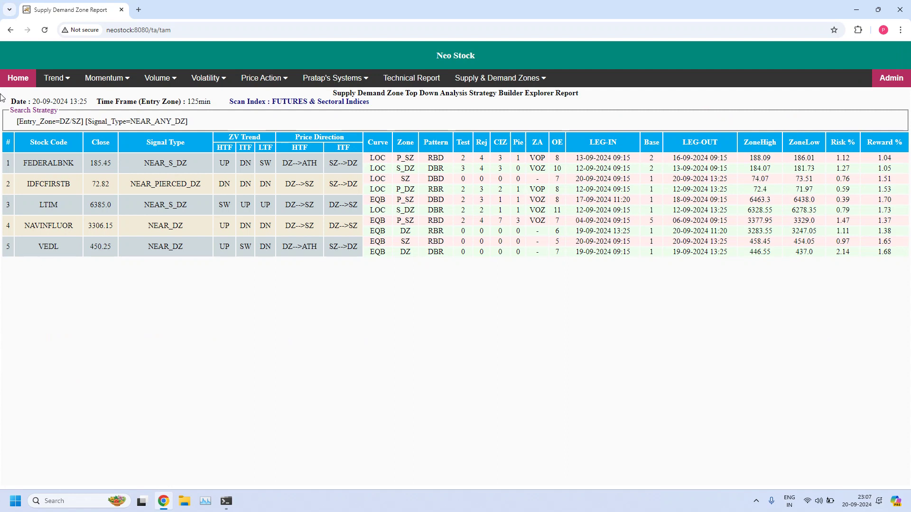
# Return to the strategy builder and run the 125min Top Down Strategy report with signal type NEAR_ANY_SZ
pyautogui.click(10, 29)
pyautogui.click(60, 123)
pyautogui.click(229, 120)
pyautogui.click(228, 121)
pyautogui.click(204, 178)
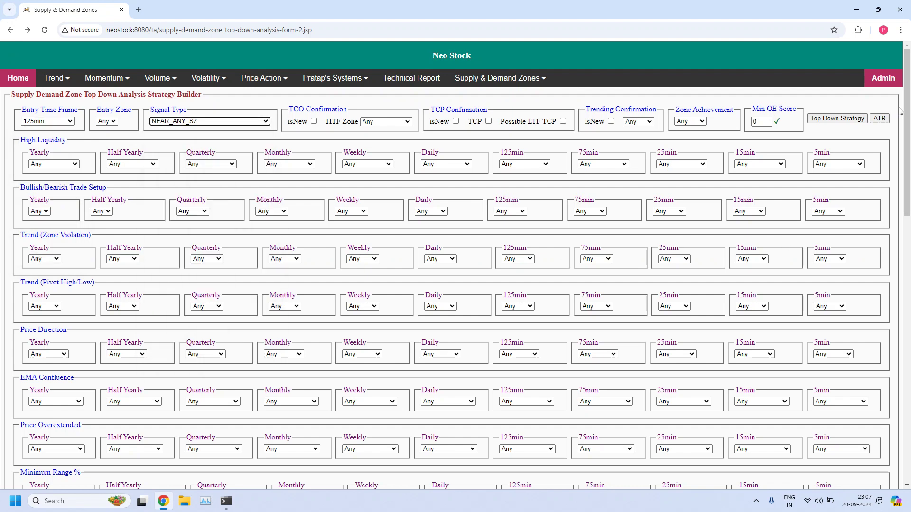
pyautogui.click(837, 118)
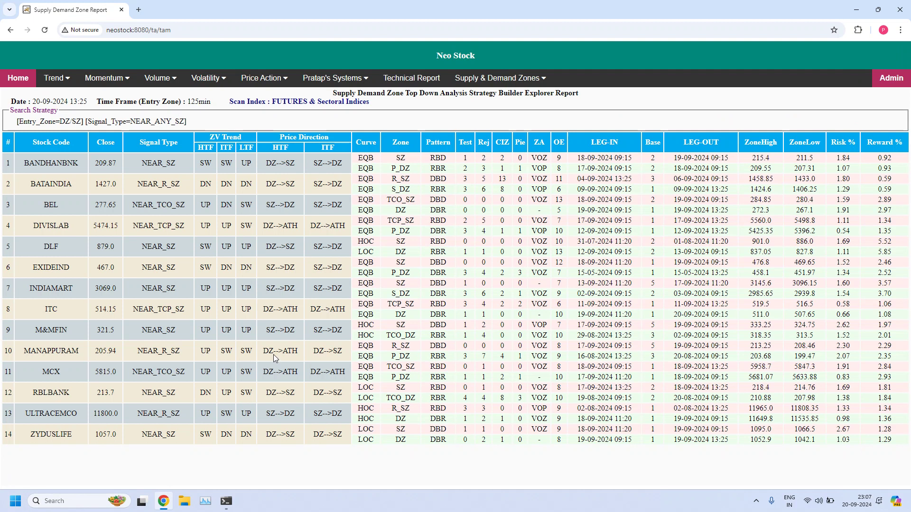
# Return to the strategy builder, run the 75min report with signal type NEAR_ANY_DZ, and check COFORGE's demand zone type
pyautogui.click(10, 29)
pyautogui.click(57, 123)
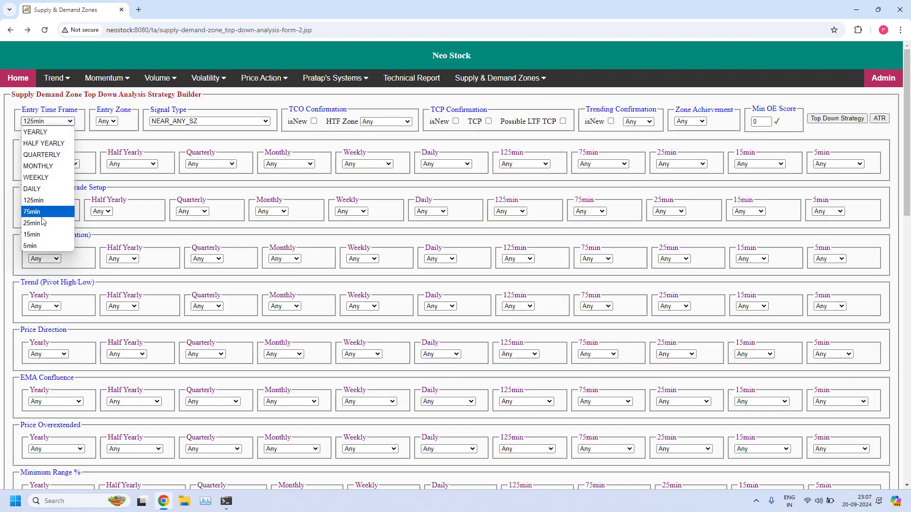
pyautogui.click(38, 211)
pyautogui.click(73, 122)
pyautogui.click(73, 122)
pyautogui.click(202, 121)
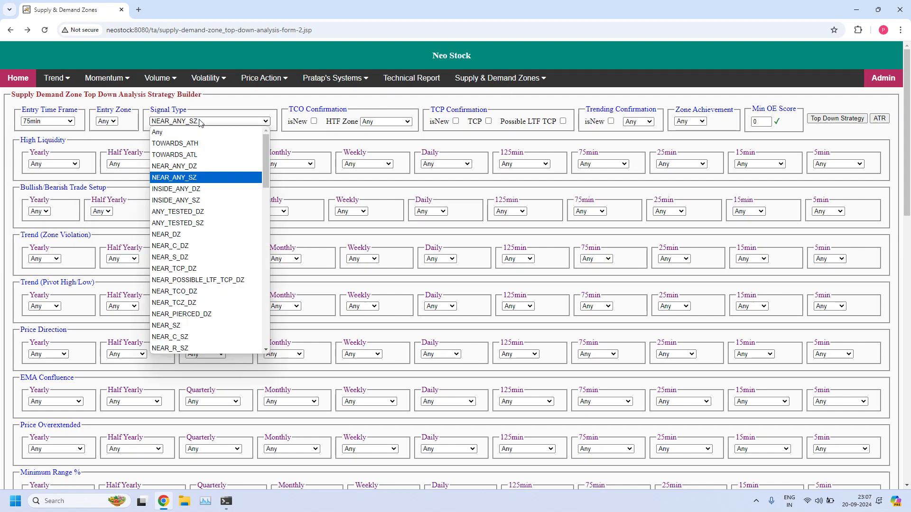
pyautogui.click(225, 166)
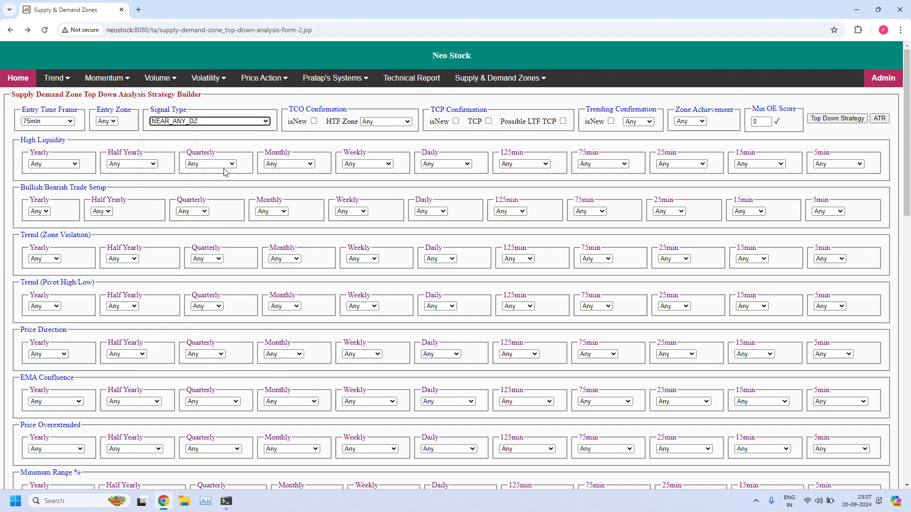
pyautogui.click(839, 119)
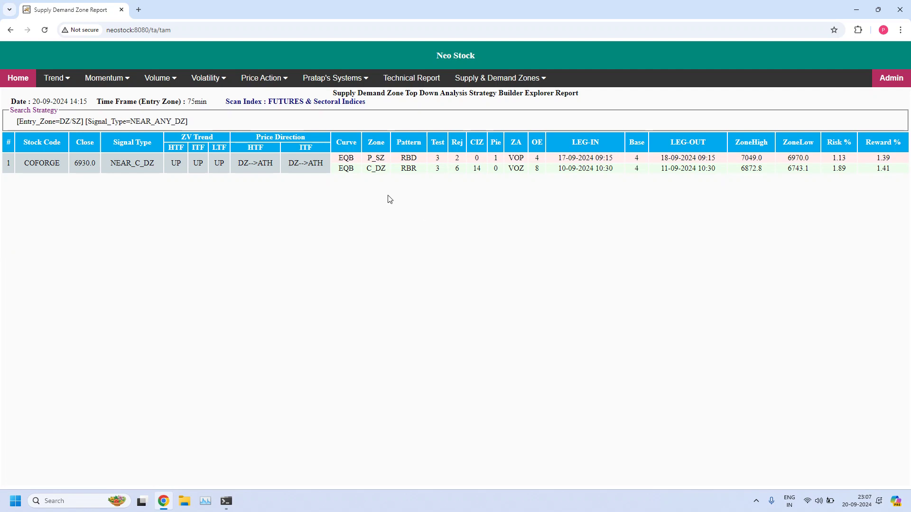
pyautogui.doubleClick(368, 167)
pyautogui.click(46, 215)
# Return to the strategy builder and run the 75min Top Down Strategy report with signal type NEAR_ANY_SZ
pyautogui.click(10, 30)
pyautogui.click(70, 122)
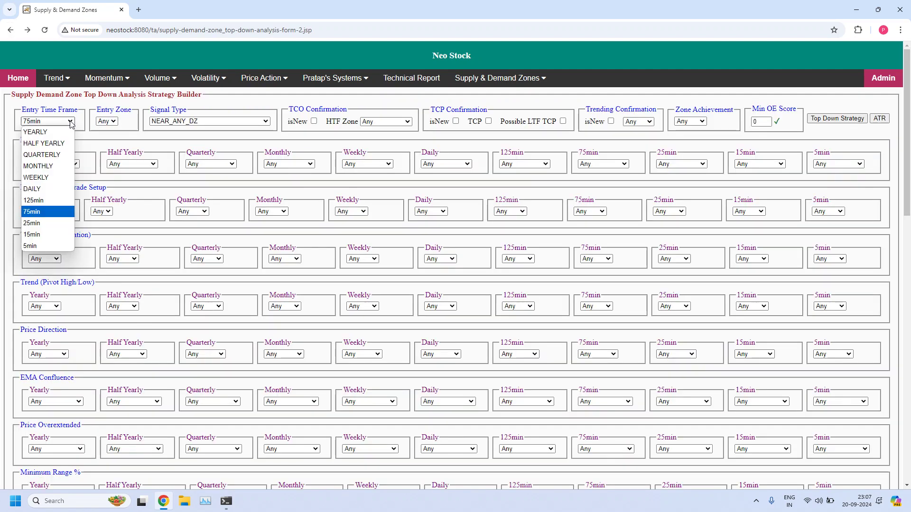
pyautogui.click(70, 122)
pyautogui.click(240, 122)
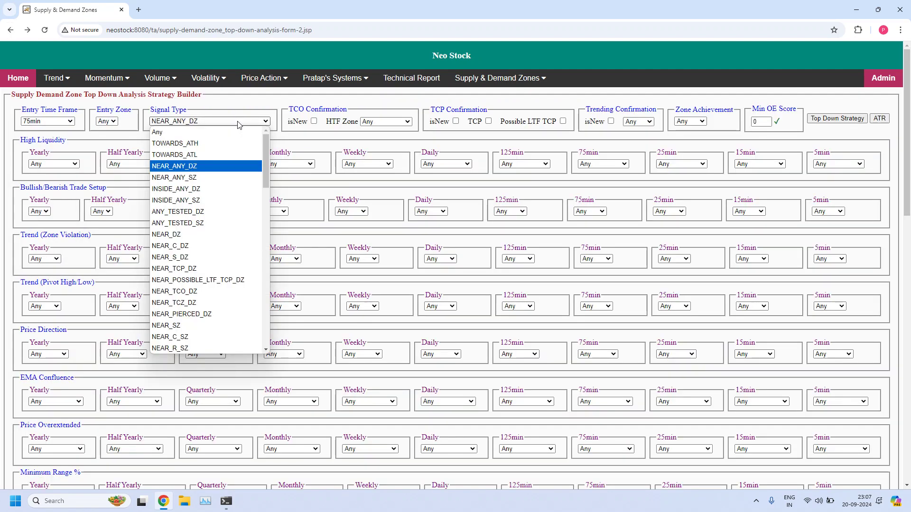
pyautogui.click(197, 178)
pyautogui.click(837, 119)
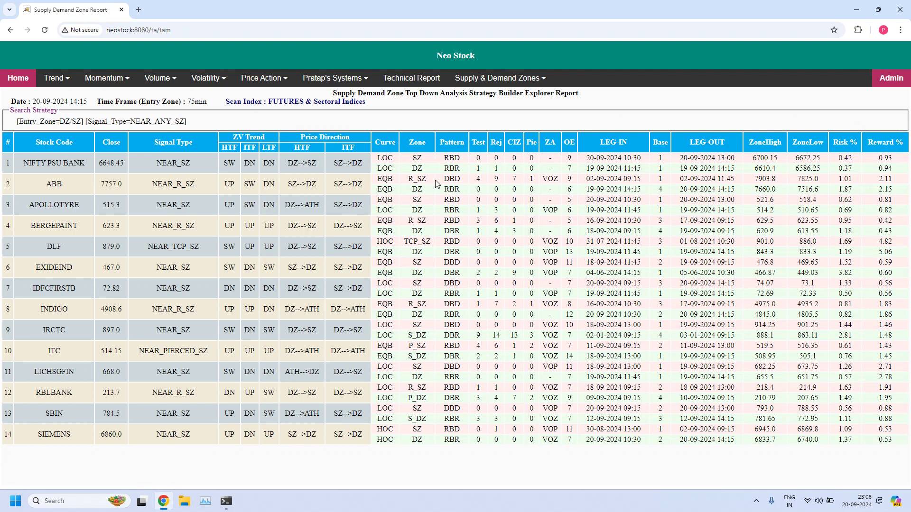
# Examine the supply zone types and pierced counts of ABB, BERGEPAINT, DLF, INDIGO and RBLBANK in the 75min report
pyautogui.doubleClick(531, 180)
pyautogui.click(540, 185)
pyautogui.doubleClick(411, 220)
pyautogui.doubleClick(403, 246)
pyautogui.doubleClick(531, 305)
pyautogui.click(462, 304)
pyautogui.moveTo(407, 388); pyautogui.dragTo(435, 389)
pyautogui.doubleClick(415, 221)
pyautogui.doubleClick(407, 242)
pyautogui.doubleClick(411, 388)
pyautogui.click(382, 481)
# Return to the strategy builder and run the report with the 25min entry time frame and signal type NEAR_ANY_DZ
pyautogui.click(11, 30)
pyautogui.click(42, 123)
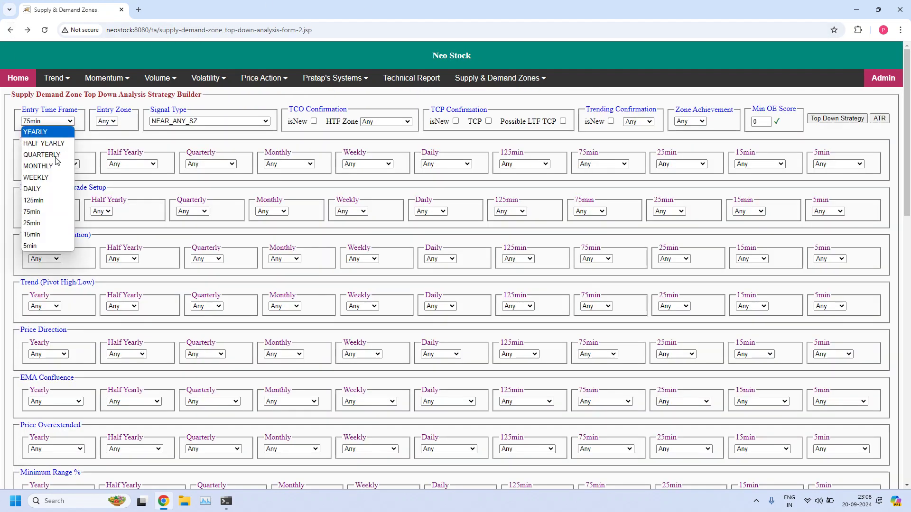
pyautogui.click(37, 223)
pyautogui.click(211, 122)
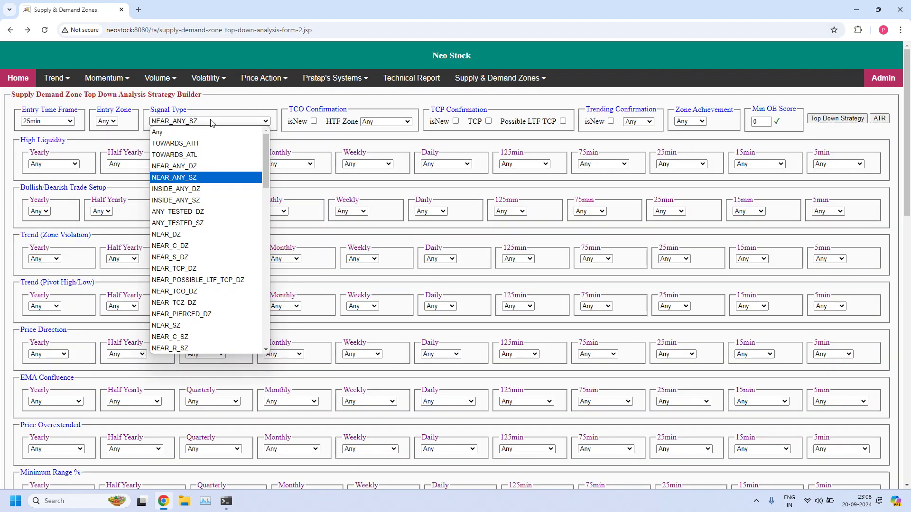
pyautogui.click(204, 166)
pyautogui.click(834, 118)
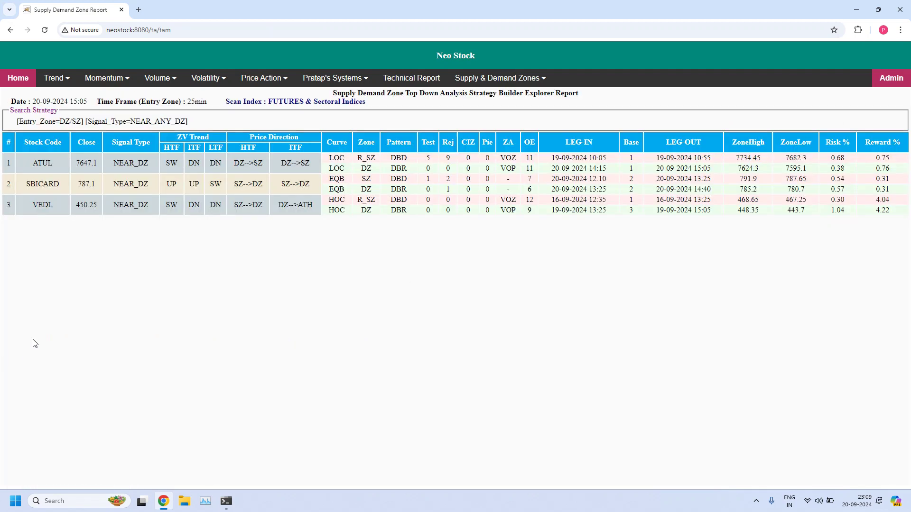
# Return to the strategy builder and run the 25min Top Down Strategy report with signal type NEAR_ANY_SZ
pyautogui.click(10, 30)
pyautogui.click(49, 122)
pyautogui.click(50, 122)
pyautogui.click(156, 122)
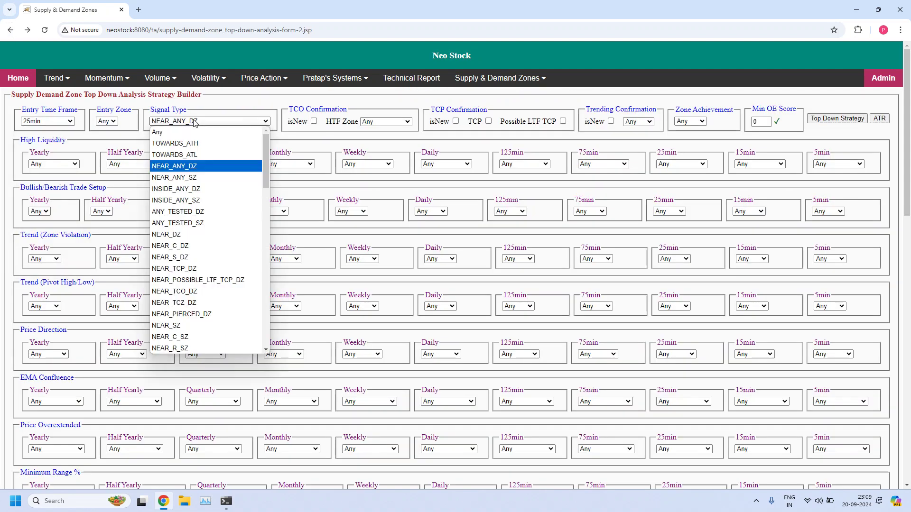
pyautogui.click(192, 177)
pyautogui.click(838, 118)
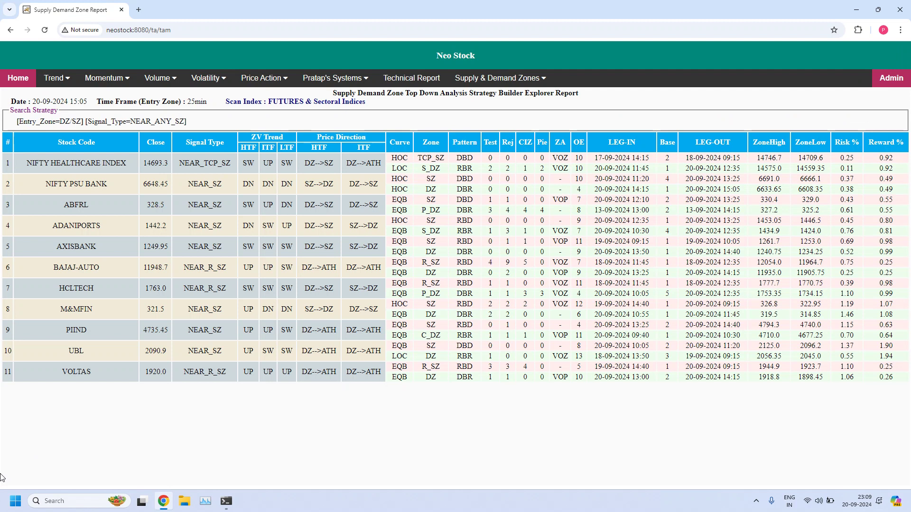
# Return to the strategy builder and run the report with the 15min entry time frame and signal type NEAR_ANY_DZ
pyautogui.click(10, 31)
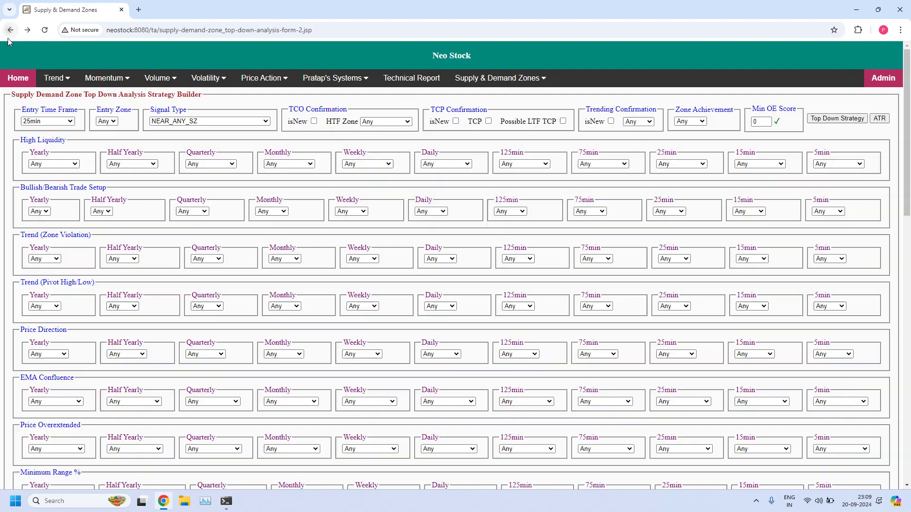
pyautogui.click(47, 121)
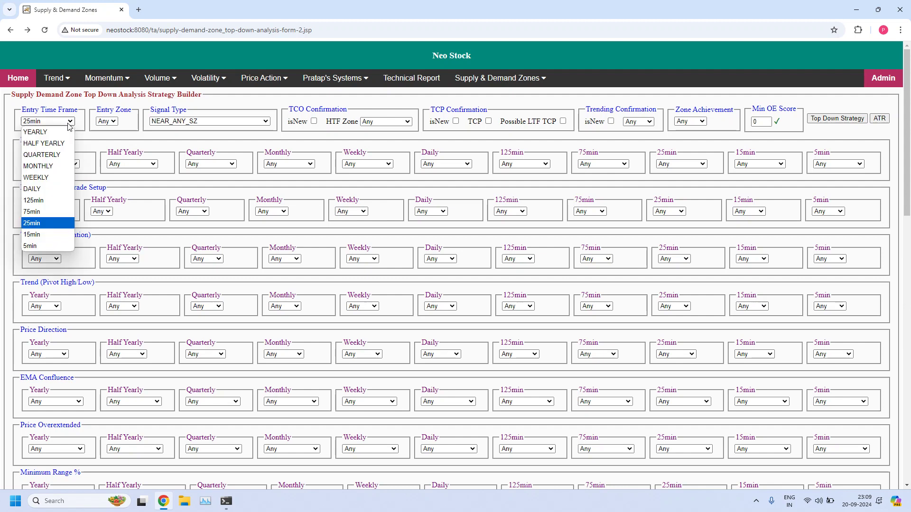
pyautogui.click(34, 237)
pyautogui.click(204, 121)
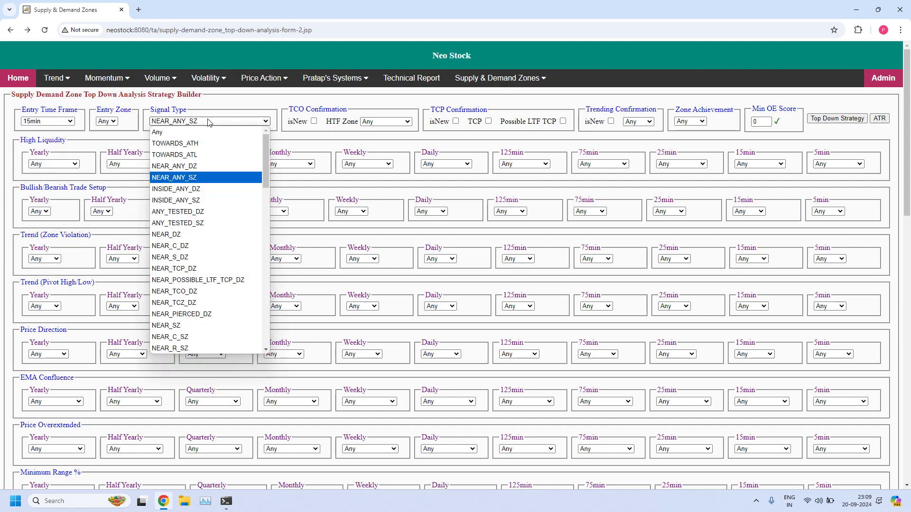
pyautogui.click(204, 164)
pyautogui.click(861, 115)
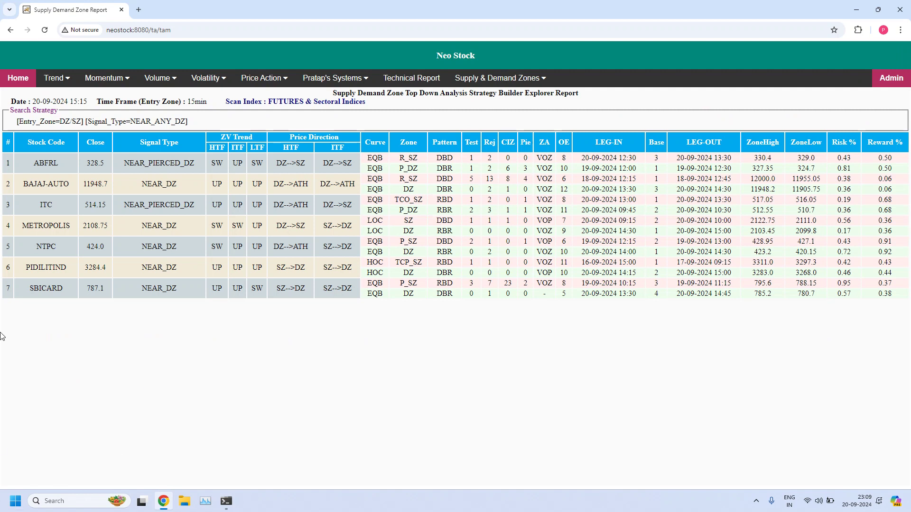
# Return to the strategy builder, set the 15min DZ with 75min DZ confluence to Yes, and rerun the 15min NEAR_ANY_DZ report
pyautogui.click(10, 29)
pyautogui.moveTo(906, 92); pyautogui.dragTo(906, 283)
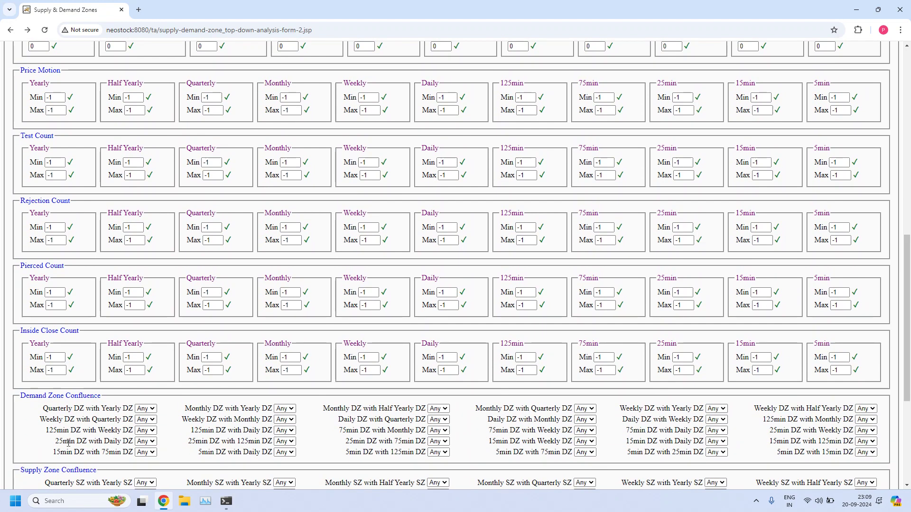
pyautogui.moveTo(48, 454); pyautogui.dragTo(152, 456)
pyautogui.click(153, 455)
pyautogui.click(147, 475)
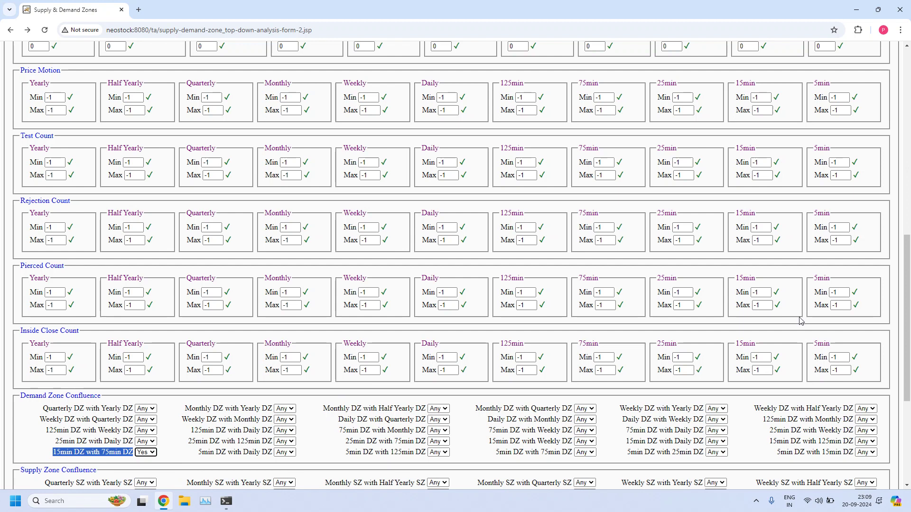
pyautogui.scroll(20, 825, 216)
pyautogui.click(834, 121)
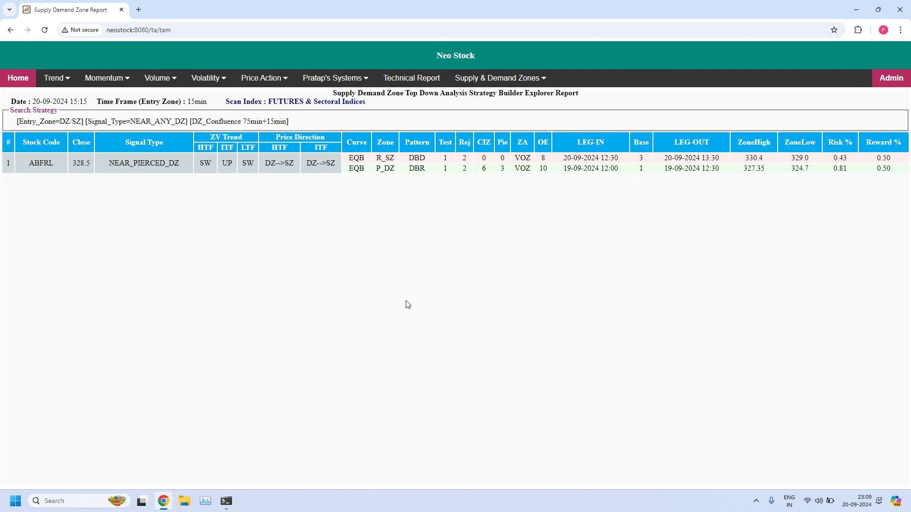
# Reopen the Top Down Analysis Strategy Builder and run the report with the 15min entry time frame and signal type NEAR_ANY_SZ
pyautogui.moveTo(484, 78)
pyautogui.click(468, 97)
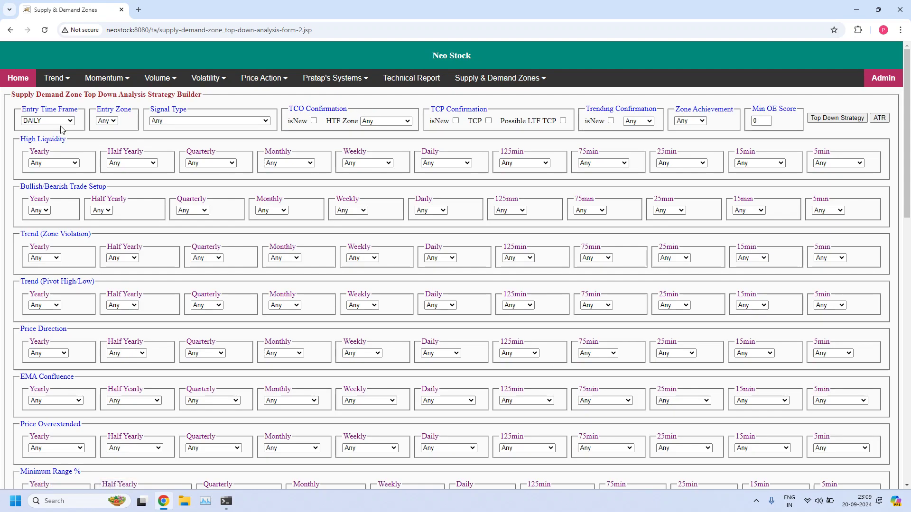
pyautogui.click(47, 121)
pyautogui.click(46, 234)
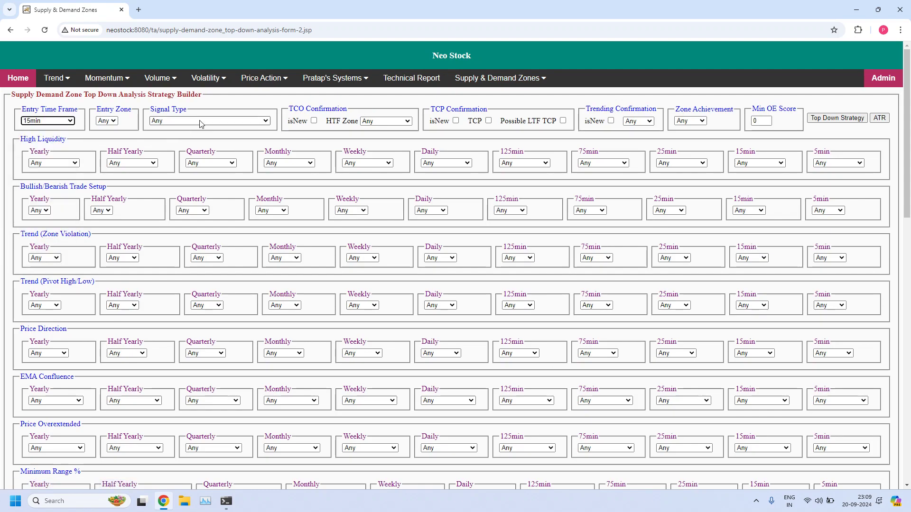
pyautogui.click(190, 122)
pyautogui.click(190, 176)
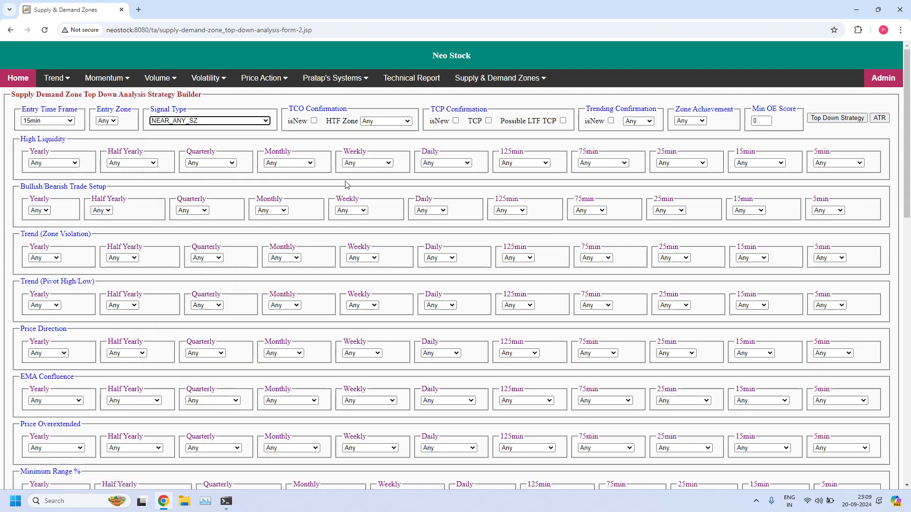
pyautogui.click(829, 118)
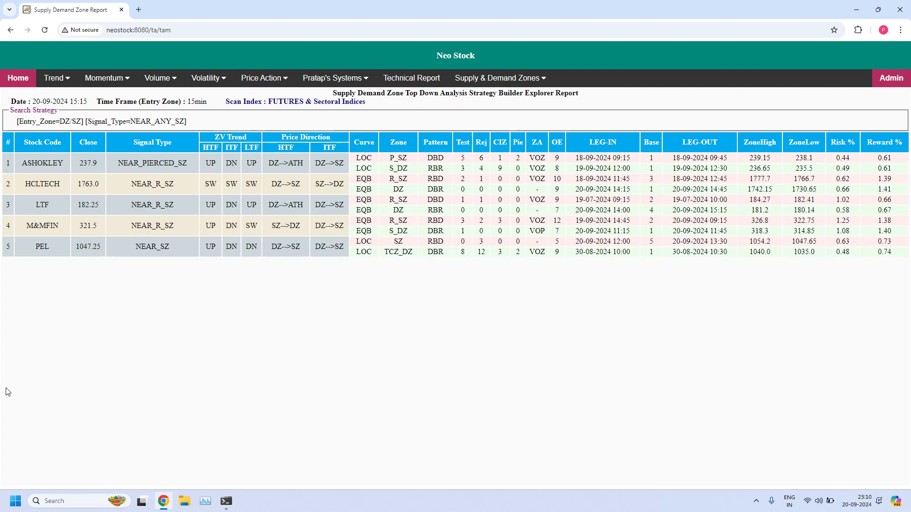
# Go back to the filled-in builder, set the 15min SZ with 75min SZ confluence to Yes, and rerun the 15min NEAR_ANY_SZ report
pyautogui.click(9, 32)
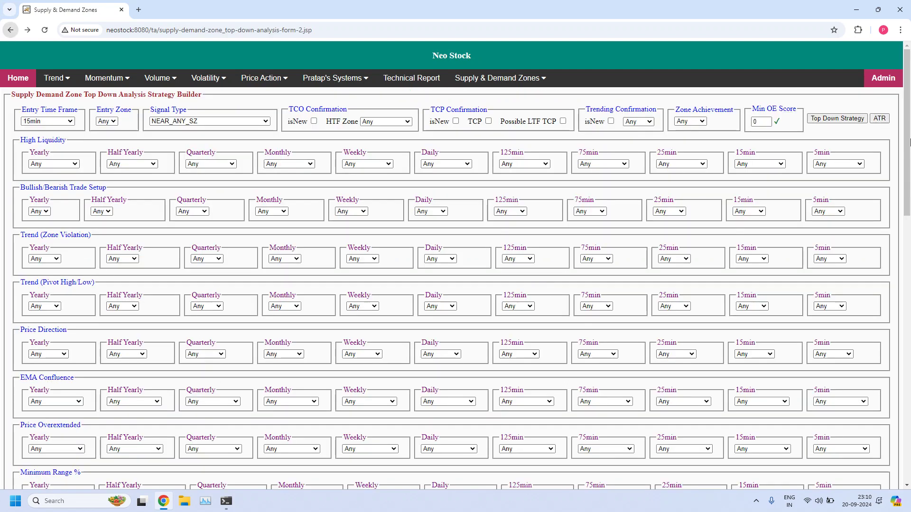
pyautogui.moveTo(909, 104); pyautogui.dragTo(908, 295)
pyautogui.moveTo(55, 469); pyautogui.dragTo(135, 469)
pyautogui.click(145, 469)
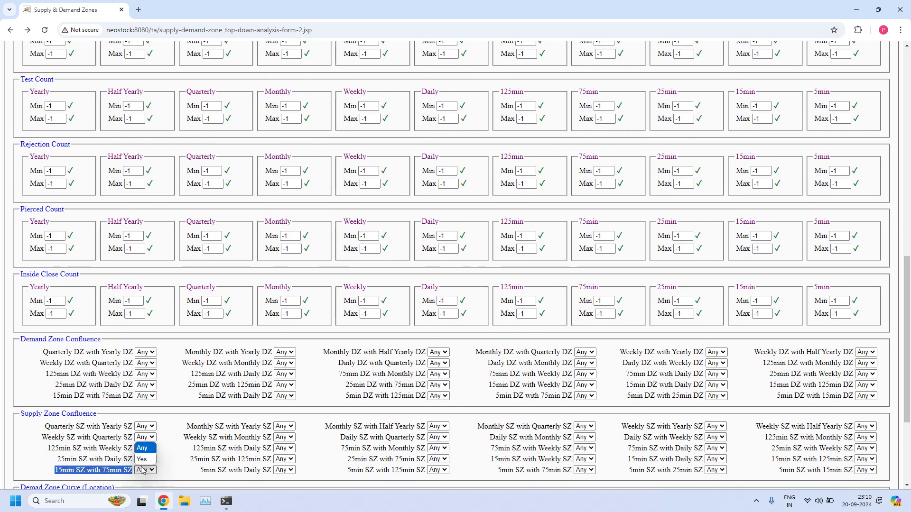
pyautogui.click(144, 461)
pyautogui.scroll(20, 474, 285)
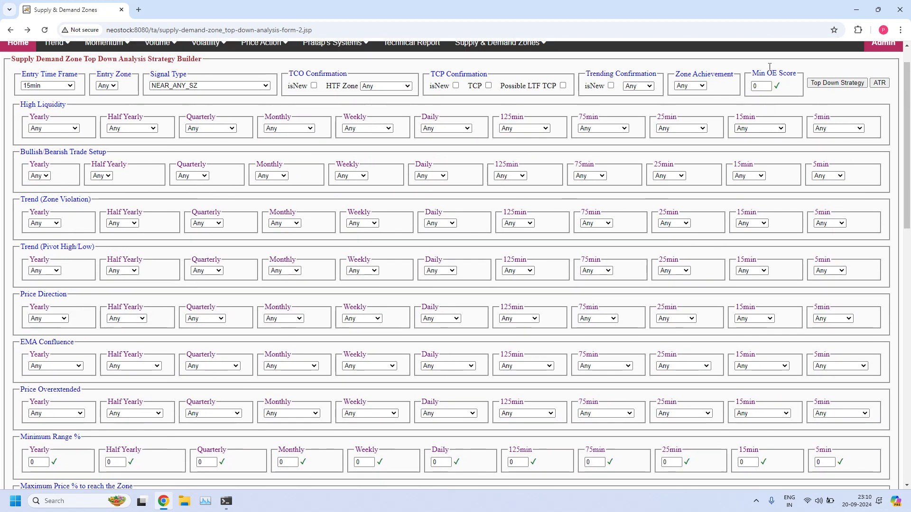
pyautogui.click(826, 85)
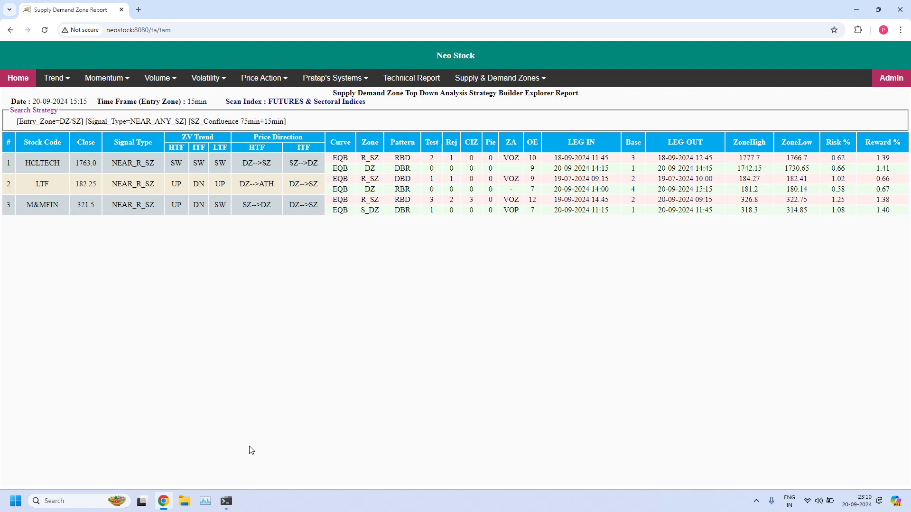
# Reopen the strategy builder and run the Top Down Strategy report with the 5min entry time frame and signal type NEAR_ANY_DZ
pyautogui.moveTo(493, 77)
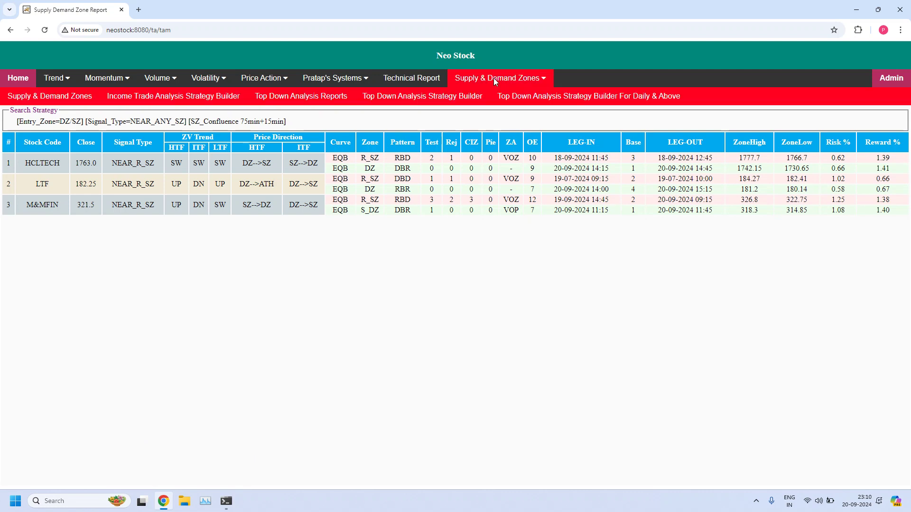
pyautogui.click(450, 101)
pyautogui.click(48, 120)
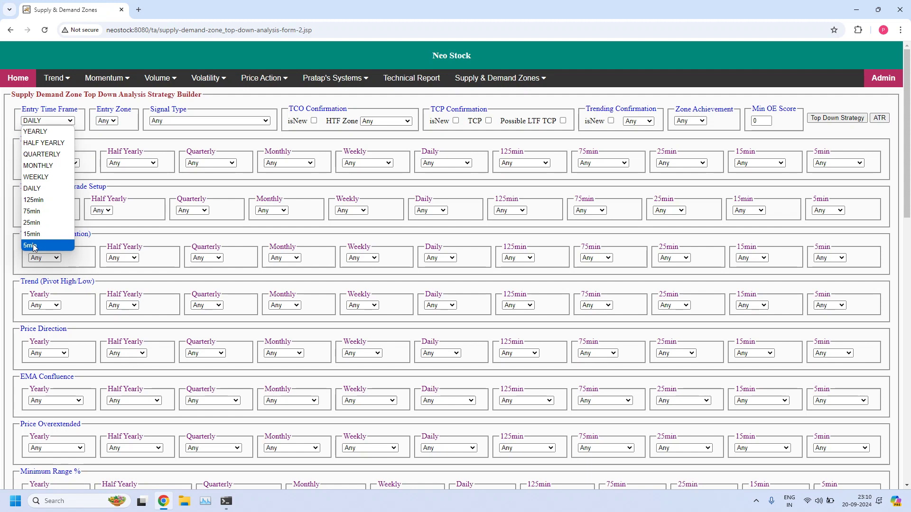
pyautogui.click(35, 248)
pyautogui.click(221, 122)
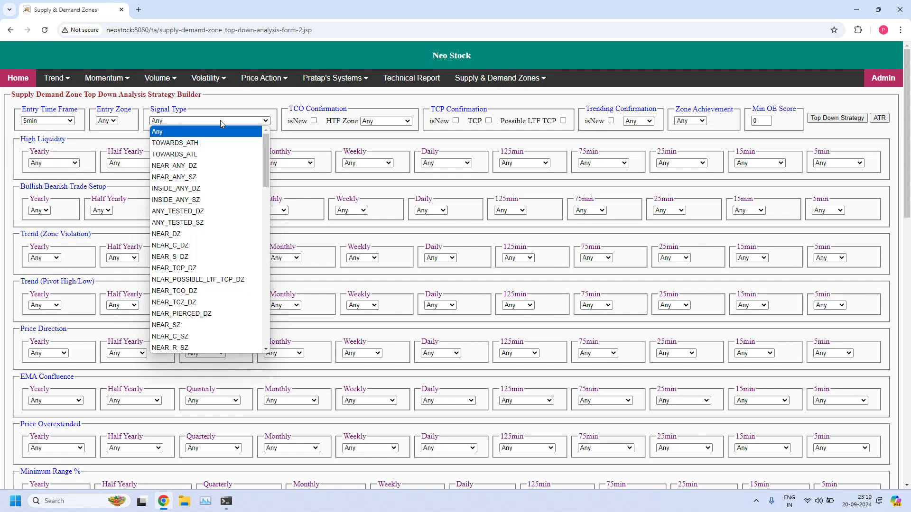
pyautogui.click(201, 166)
pyautogui.click(831, 118)
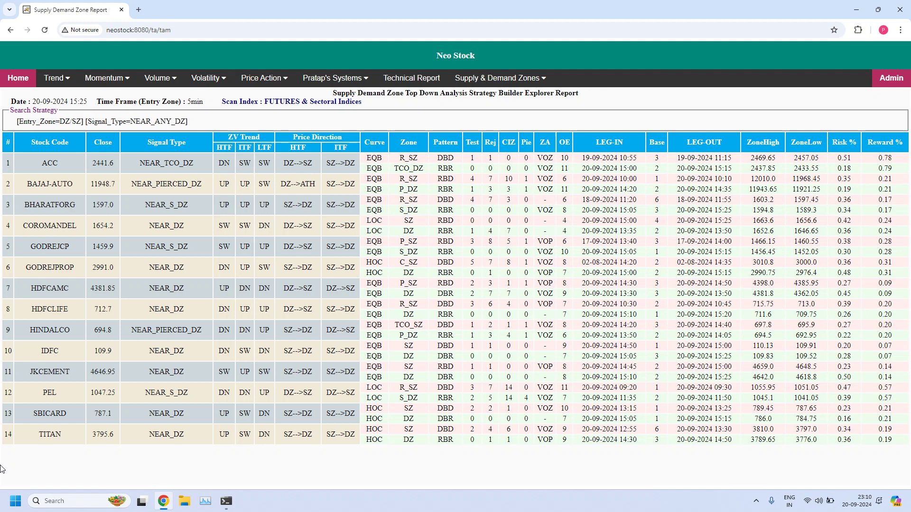
# Go back to the filled-in builder, set the 5min DZ with 15min DZ confluence to Yes, and rerun the 5min NEAR_ANY_DZ report
pyautogui.click(10, 30)
pyautogui.moveTo(908, 156); pyautogui.dragTo(909, 341)
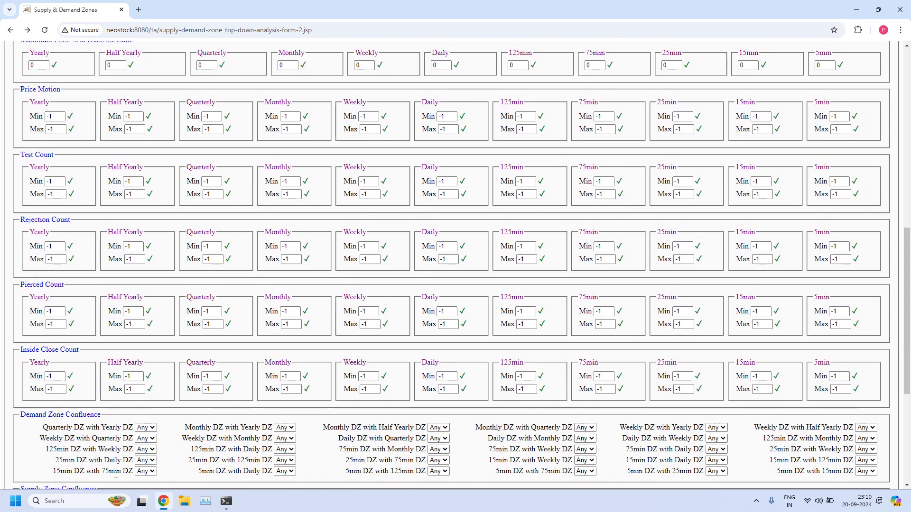
pyautogui.moveTo(776, 471); pyautogui.dragTo(864, 471)
pyautogui.click(863, 471)
pyautogui.scroll(10, 854, 332)
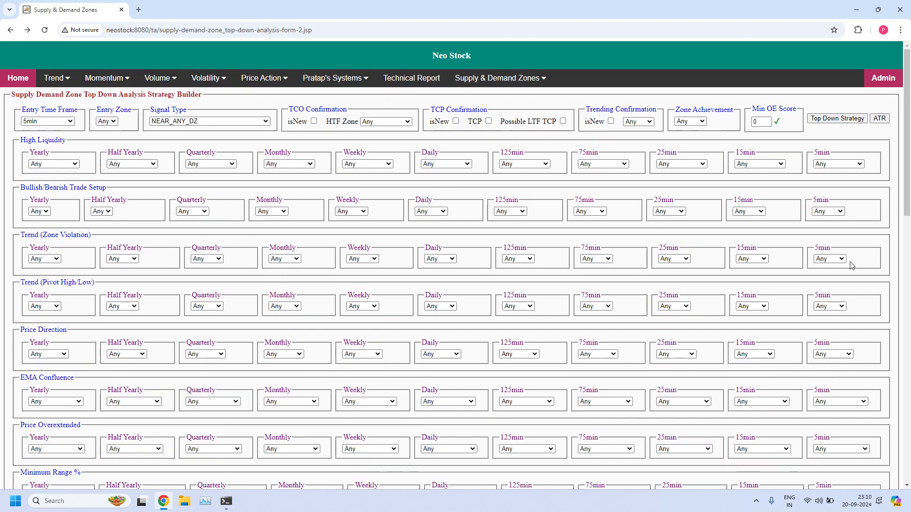
pyautogui.click(839, 119)
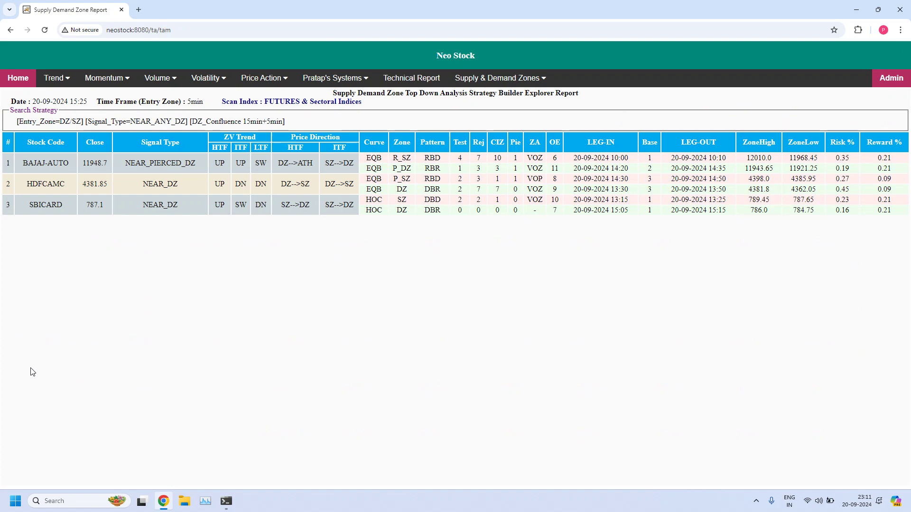
pyautogui.moveTo(545, 164); pyautogui.dragTo(513, 169)
pyautogui.click(474, 290)
# Reopen a fresh strategy builder and run the report with the 5min entry time frame and signal type NEAR_ANY_SZ
pyautogui.click(10, 30)
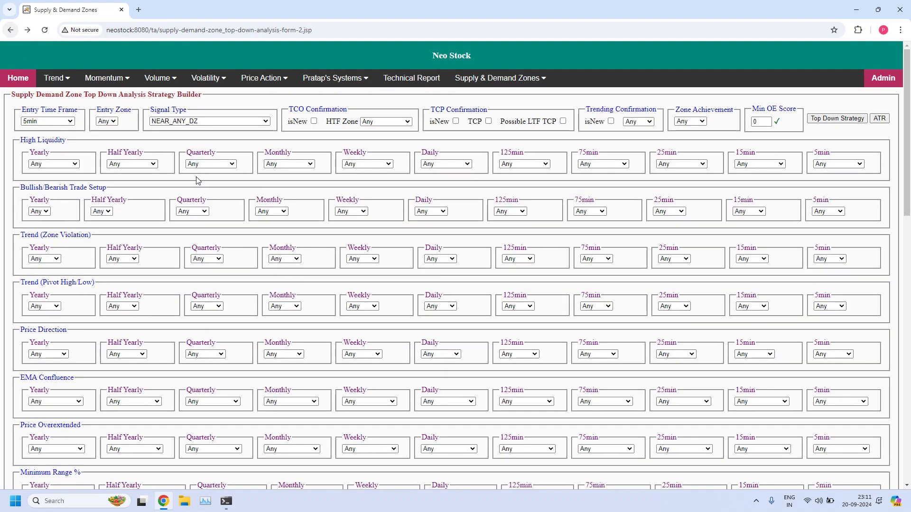
pyautogui.moveTo(498, 78)
pyautogui.click(616, 89)
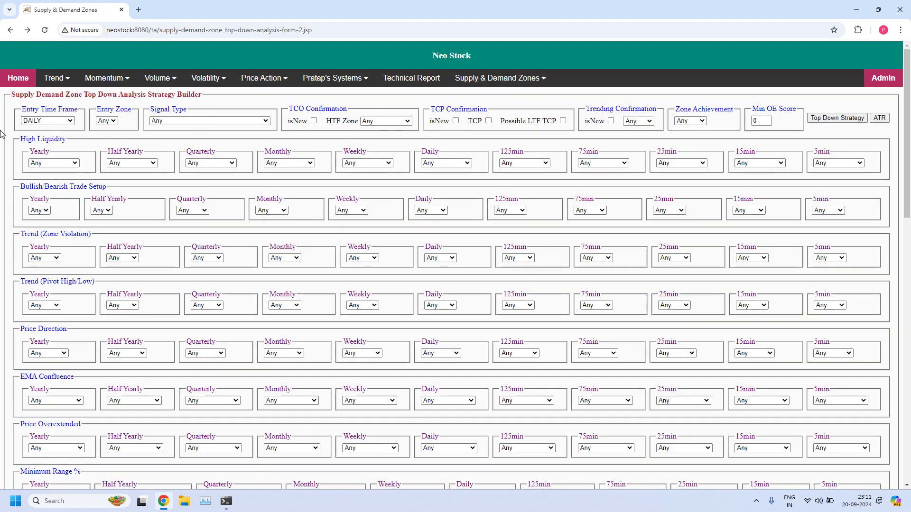
pyautogui.click(66, 121)
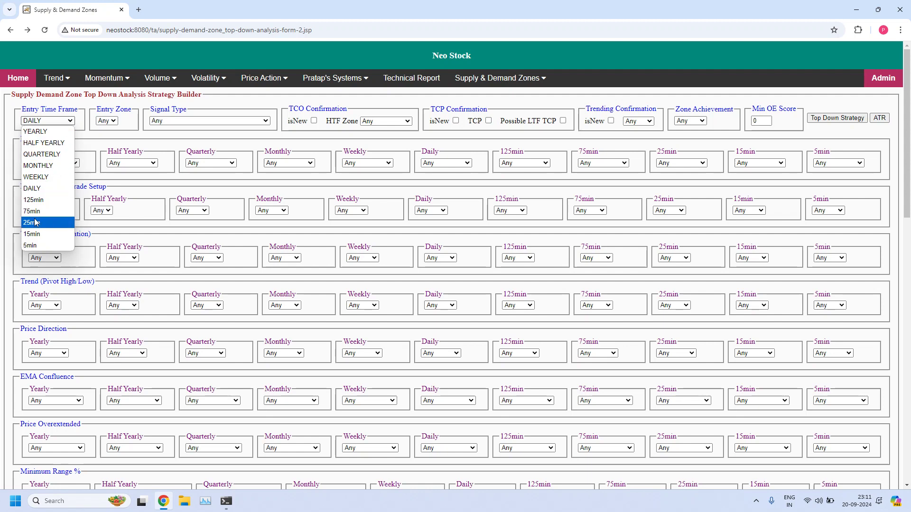
pyautogui.click(29, 246)
pyautogui.click(178, 121)
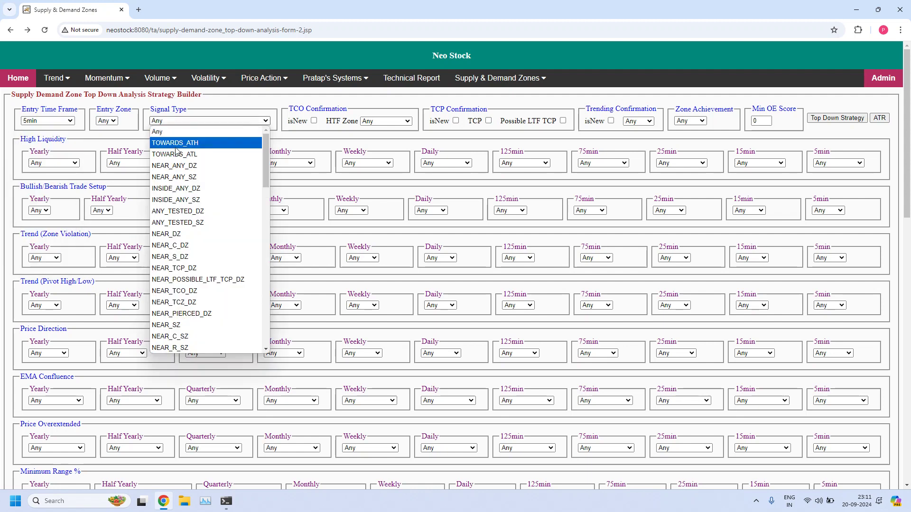
pyautogui.click(174, 177)
pyautogui.click(846, 123)
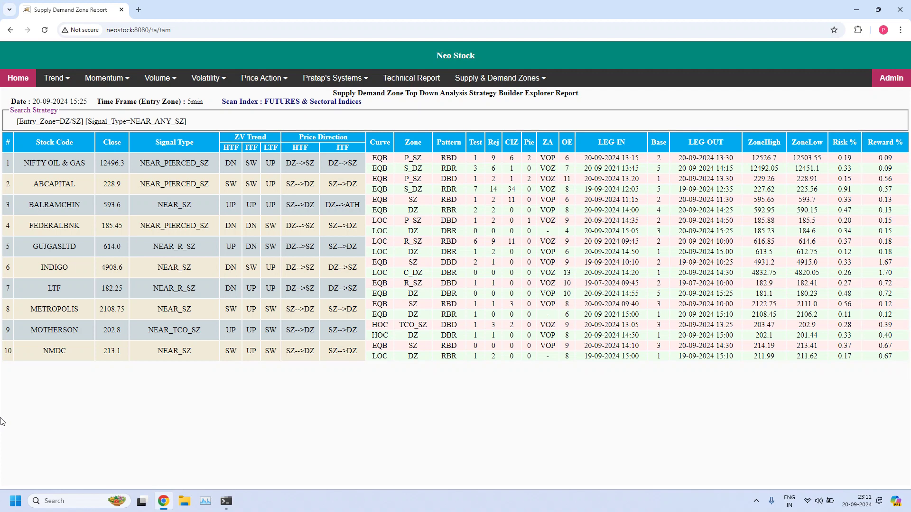
# Go back to the filled-in builder, set the 5min SZ with 15min SZ confluence to Yes, and rerun the 5min NEAR_ANY_SZ report
pyautogui.click(10, 30)
pyautogui.moveTo(905, 143); pyautogui.dragTo(908, 354)
pyautogui.moveTo(778, 468); pyautogui.dragTo(854, 469)
pyautogui.click(864, 468)
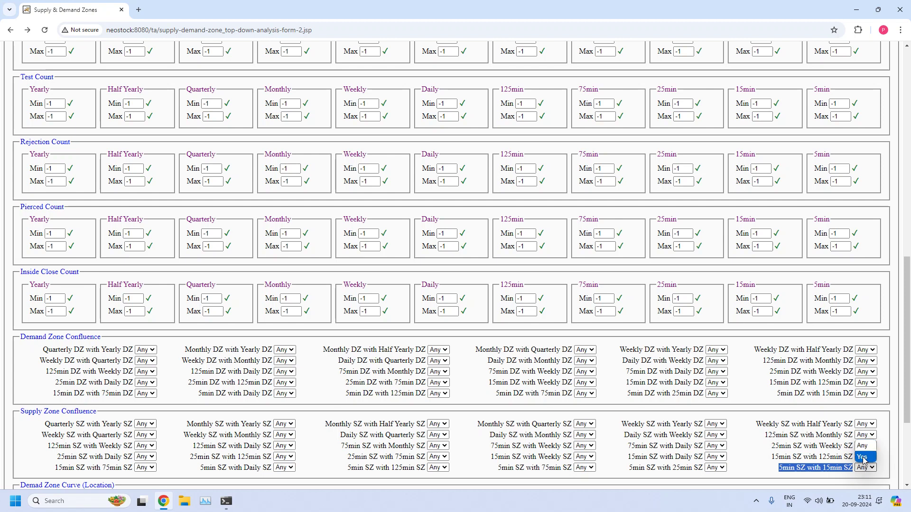
pyautogui.click(864, 468)
pyautogui.scroll(20, 844, 285)
pyautogui.click(831, 119)
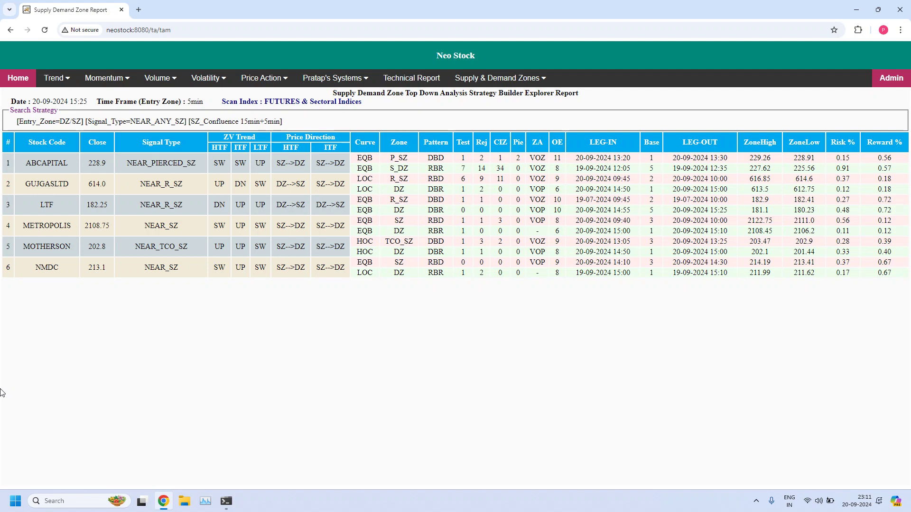
pyautogui.moveTo(513, 158); pyautogui.dragTo(525, 160)
pyautogui.click(443, 397)
# Open the Supply & Demand Zones form and generate the SDZ Chain for stock code NIFTY 50 on the MONTHLY time frame
pyautogui.moveTo(495, 80)
pyautogui.click(339, 100)
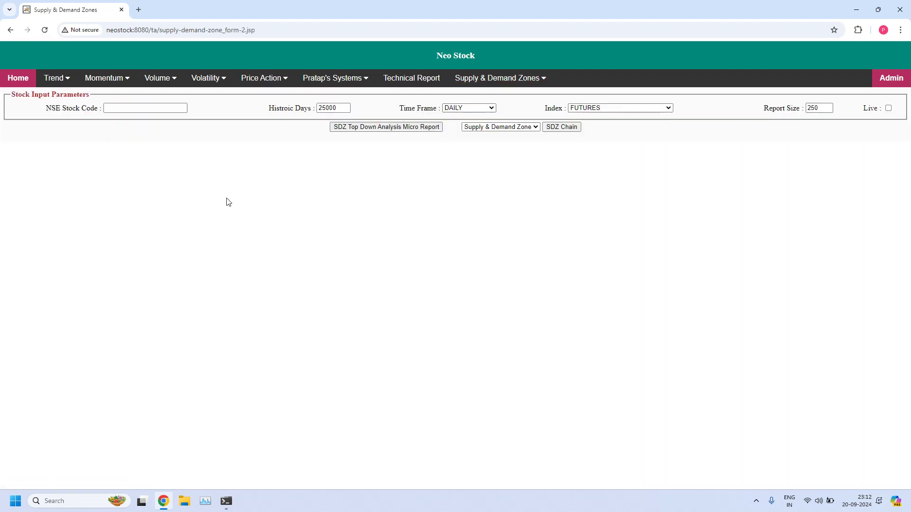
pyautogui.click(120, 108)
pyautogui.write('NIFTY 50')
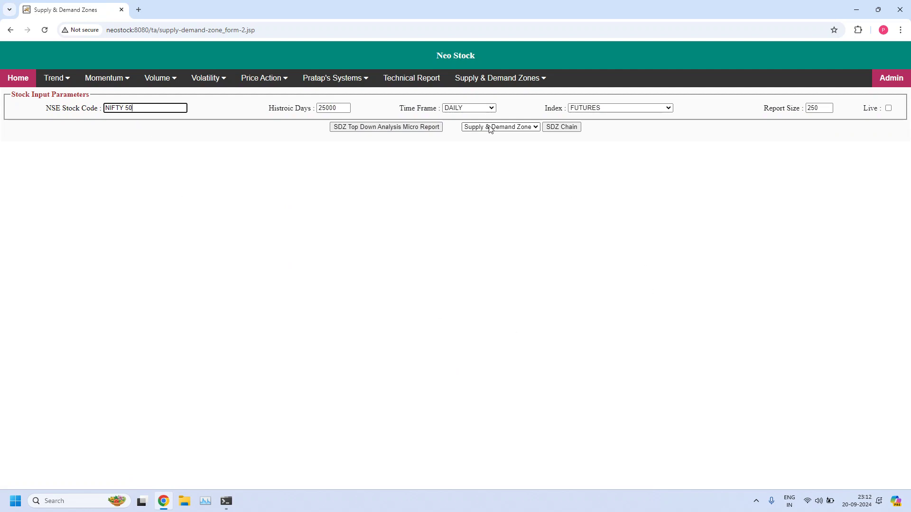
pyautogui.click(470, 108)
pyautogui.click(464, 151)
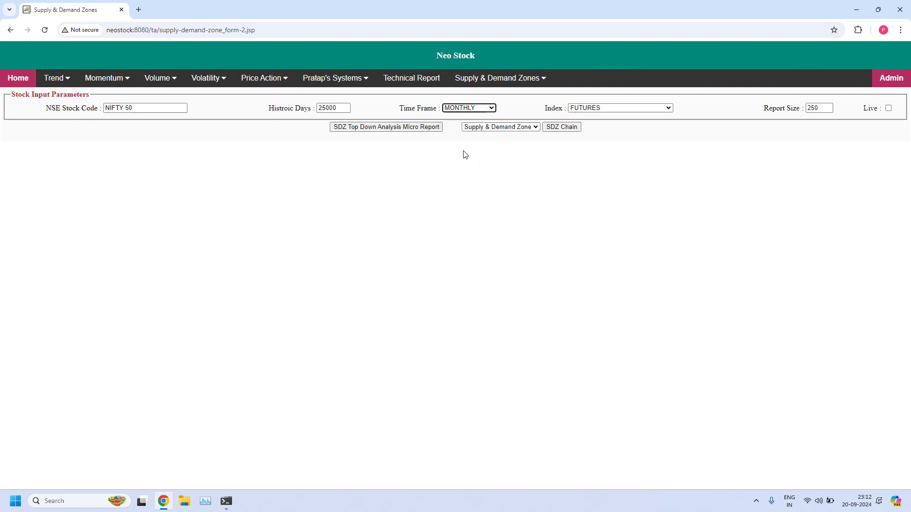
pyautogui.click(560, 127)
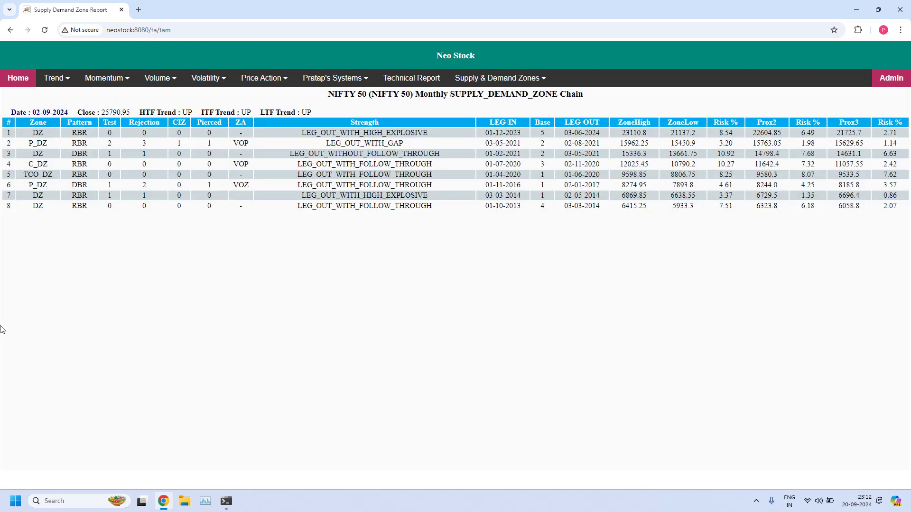
# Examine the zone column and the LTF trend in the monthly NIFTY 50 zone chain
pyautogui.moveTo(24, 124); pyautogui.dragTo(50, 123)
pyautogui.click(3, 269)
pyautogui.click(10, 281)
pyautogui.moveTo(261, 112); pyautogui.dragTo(316, 112)
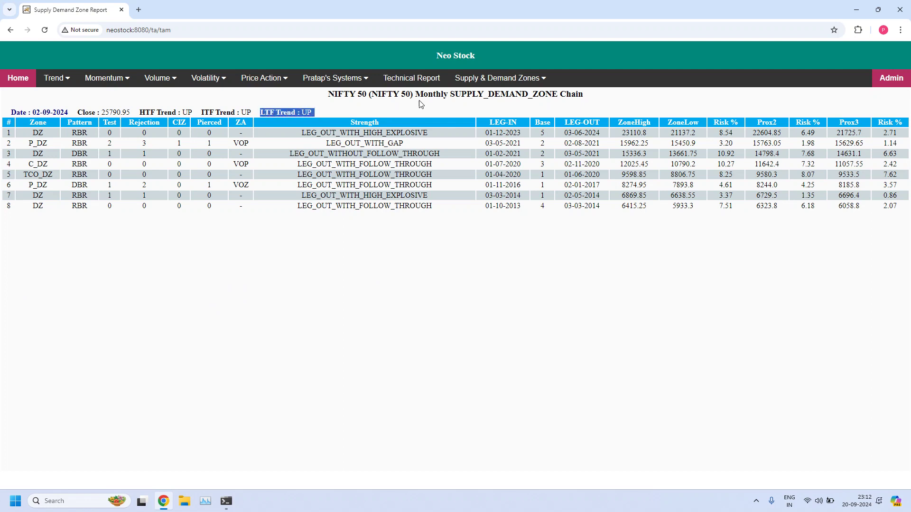
pyautogui.moveTo(416, 94); pyautogui.dragTo(448, 94)
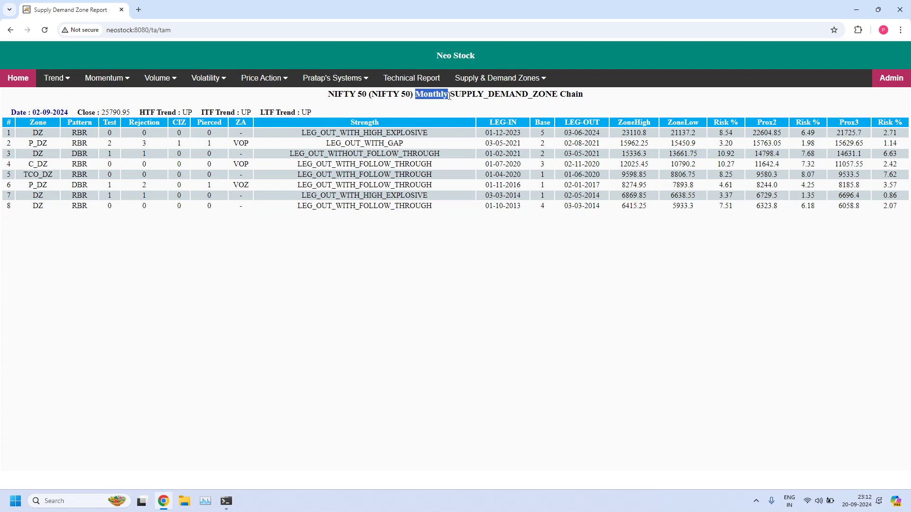
pyautogui.moveTo(261, 113); pyautogui.dragTo(320, 112)
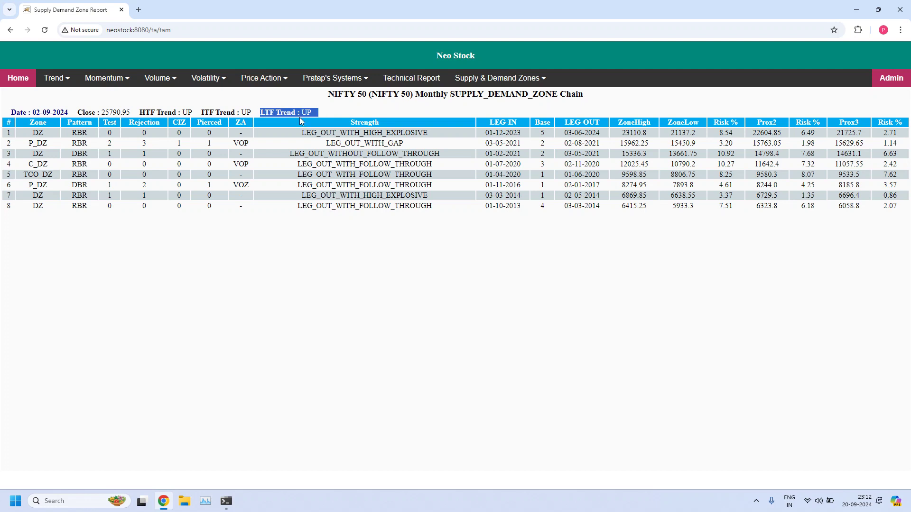
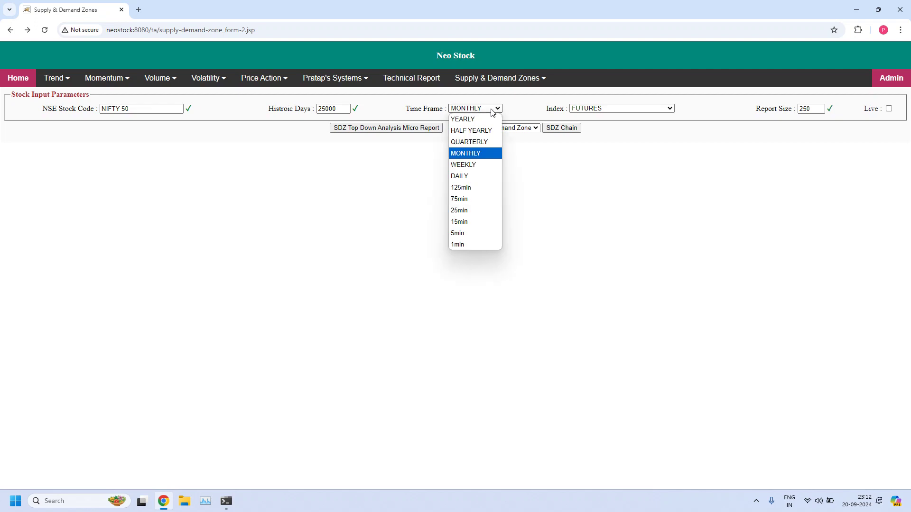
# Generate the NIFTY 50 SDZ Chain for the WEEKLY time frame, followed by the DAILY time frame
pyautogui.click(471, 164)
pyautogui.click(566, 127)
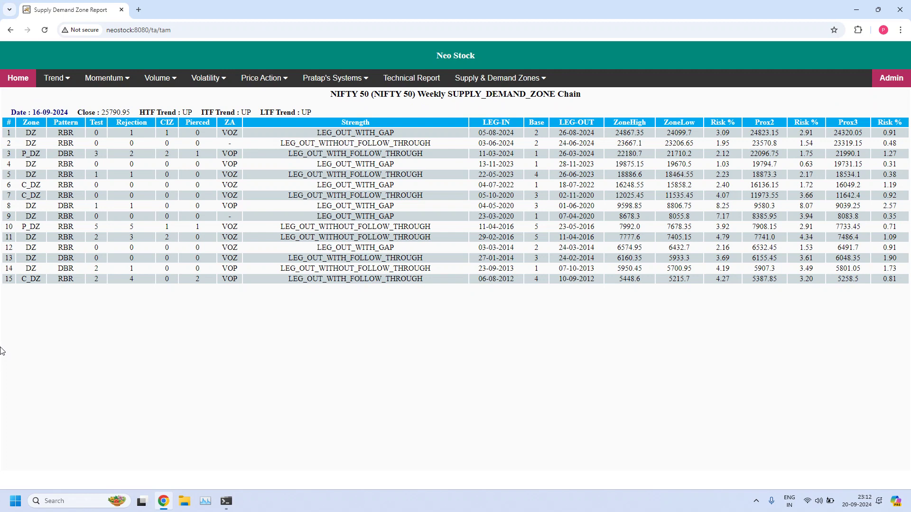
pyautogui.click(10, 30)
pyautogui.click(474, 109)
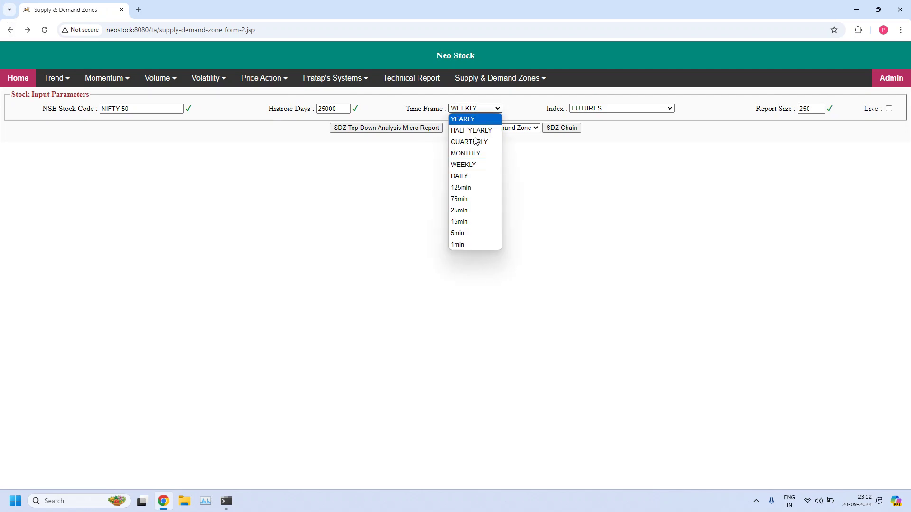
pyautogui.click(459, 176)
pyautogui.click(561, 127)
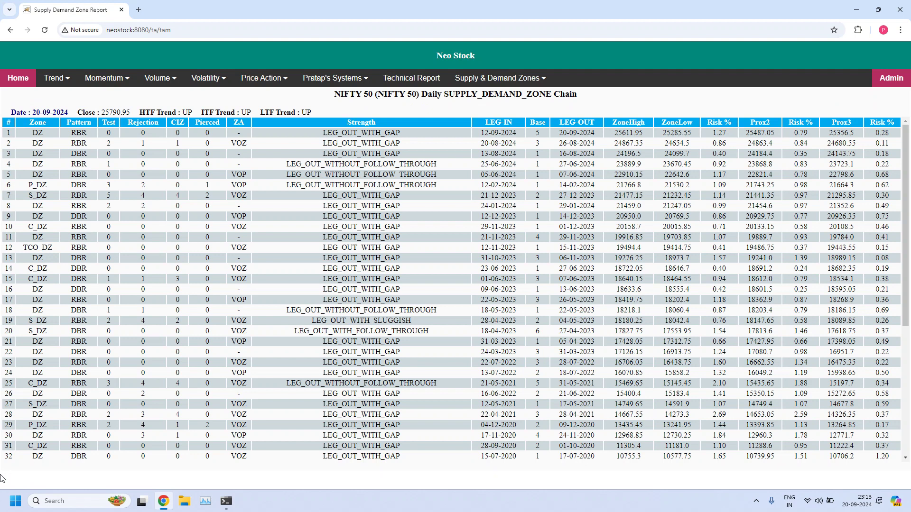
# Return to the stock input form and generate the NIFTY 50 SDZ Chain for the 125min time frame
pyautogui.click(10, 29)
pyautogui.click(475, 109)
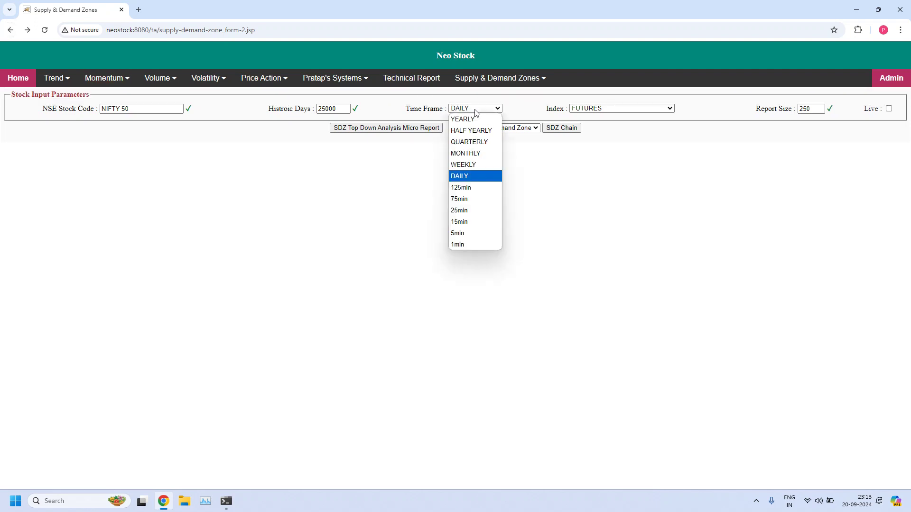
pyautogui.click(472, 188)
pyautogui.click(569, 133)
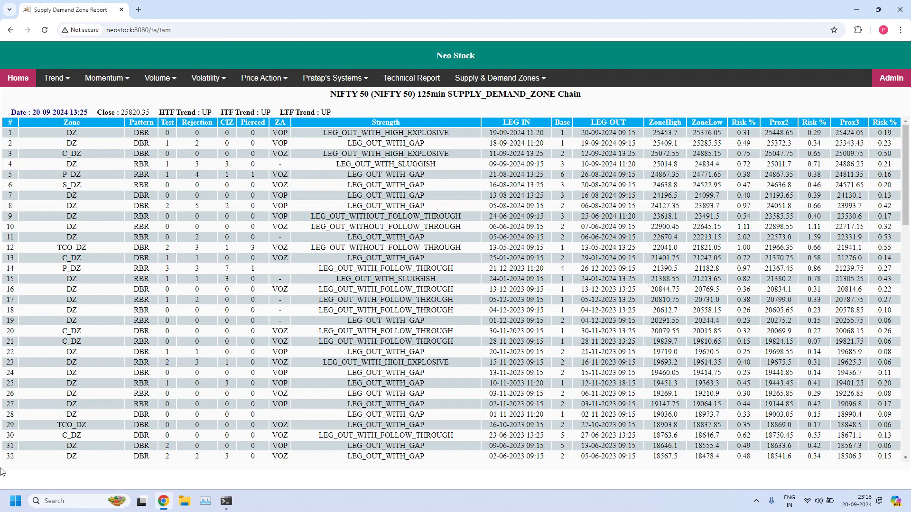
# Generate the NIFTY 50 SDZ Chain for the 75min time frame, followed by the 25min time frame
pyautogui.click(10, 30)
pyautogui.click(494, 109)
pyautogui.click(460, 199)
pyautogui.click(574, 128)
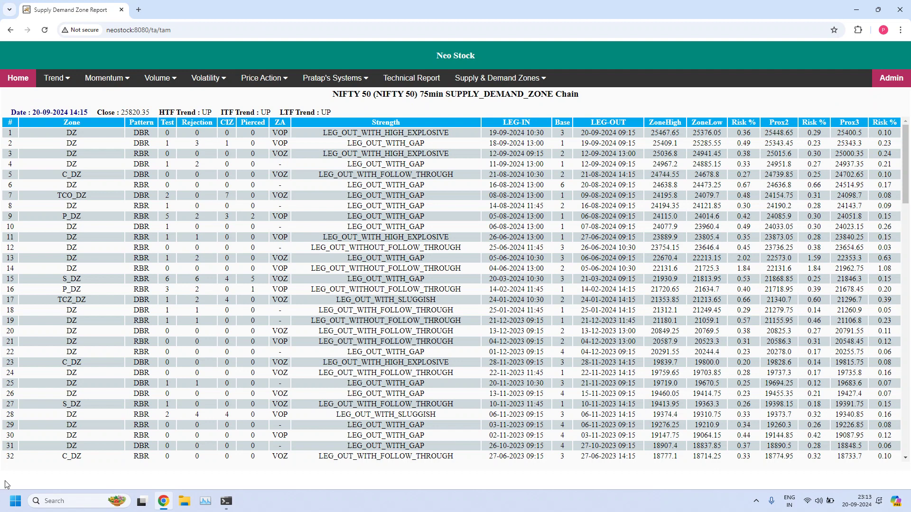
pyautogui.click(10, 30)
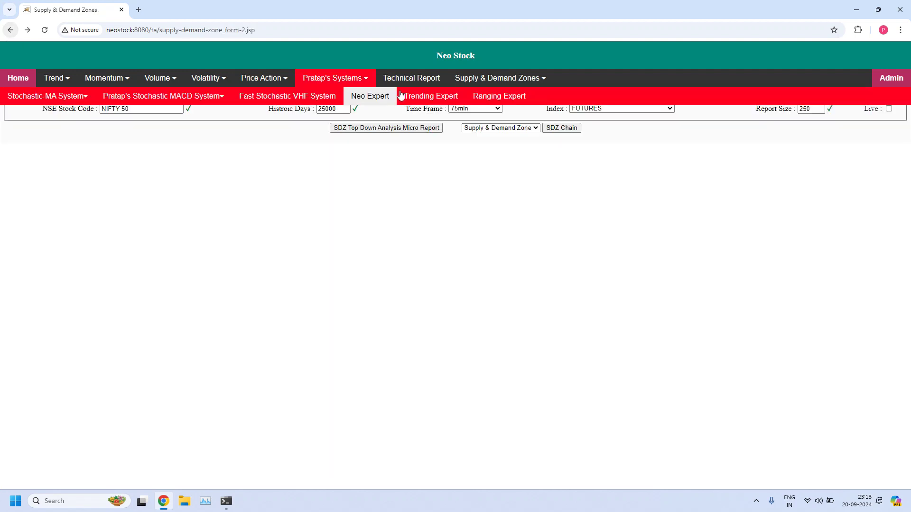
pyautogui.click(482, 112)
pyautogui.click(461, 214)
pyautogui.click(562, 128)
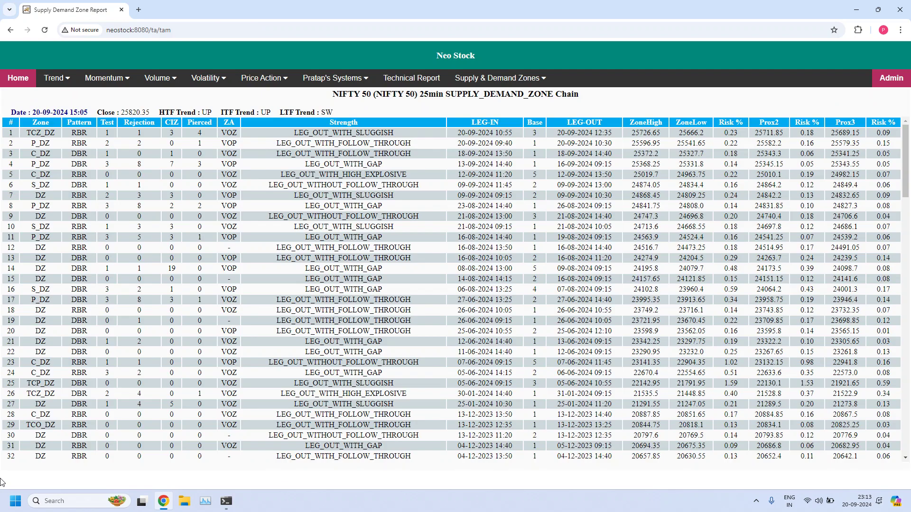
# Generate the NIFTY 50 SDZ Chain for the 15min time frame, followed by the 5min time frame
pyautogui.click(10, 30)
pyautogui.click(481, 112)
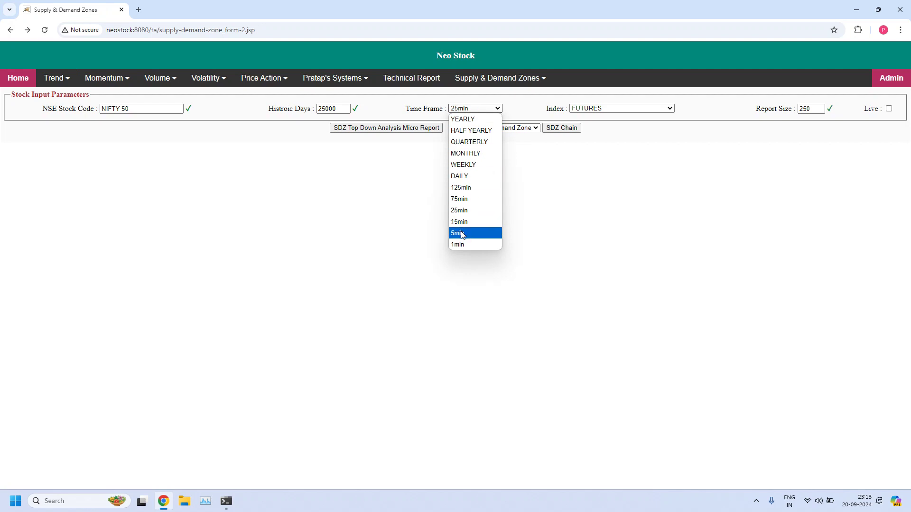
pyautogui.click(493, 222)
pyautogui.click(558, 129)
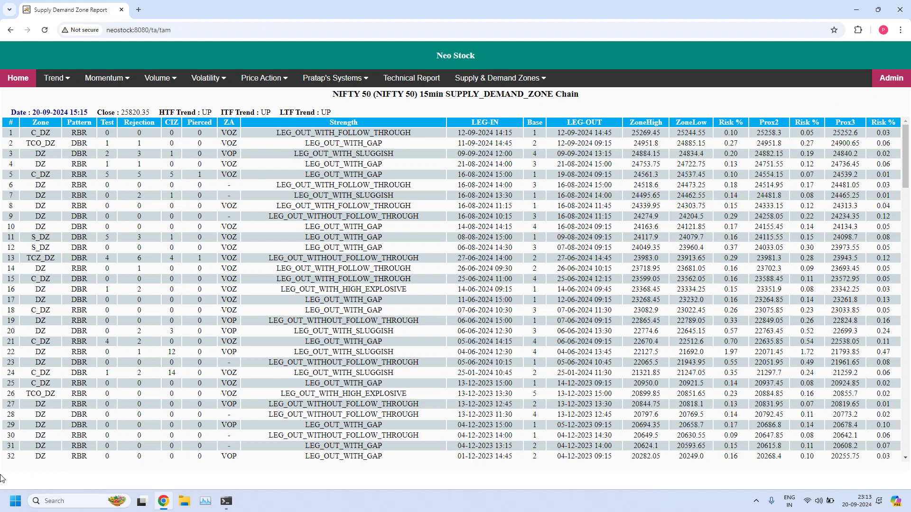
pyautogui.click(10, 30)
pyautogui.click(481, 108)
pyautogui.click(470, 233)
pyautogui.click(553, 128)
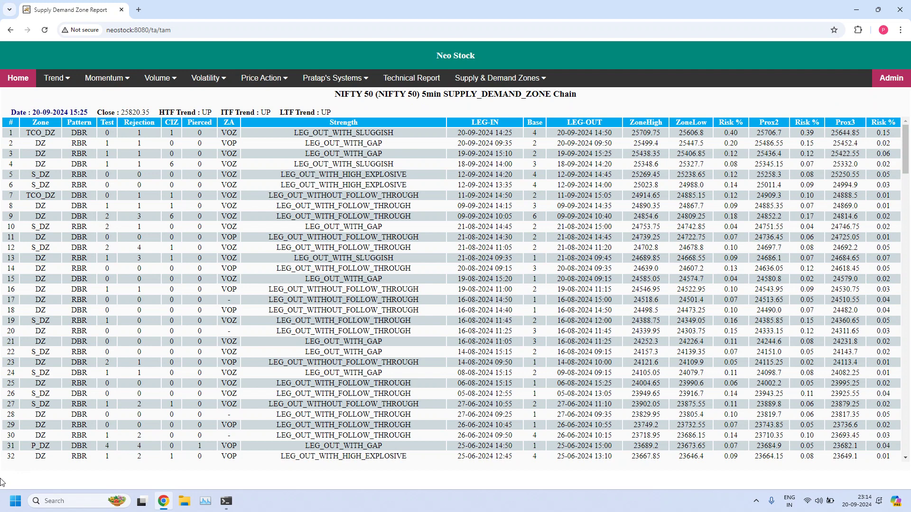
# Return to the stock input form, change the stock code to NIFTY BANK and generate its SDZ Chain for the MONTHLY time frame
pyautogui.click(10, 30)
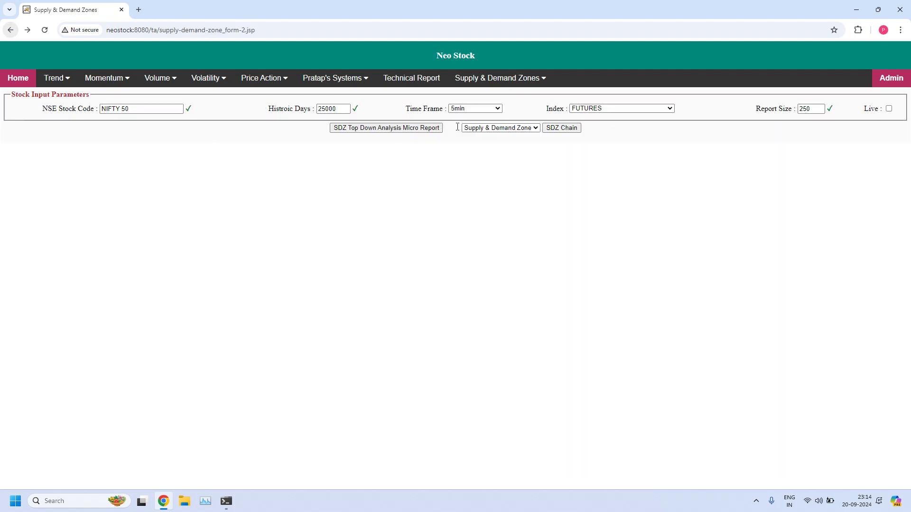
pyautogui.click(494, 111)
pyautogui.click(470, 154)
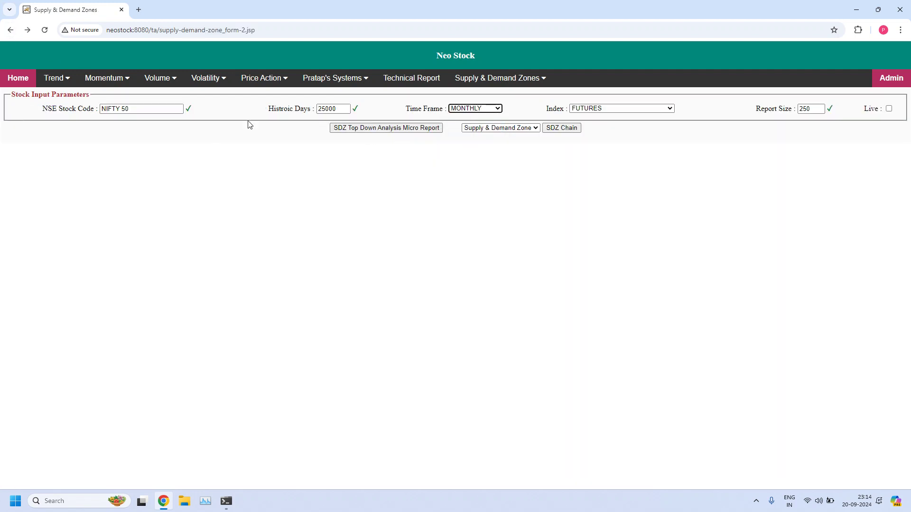
pyautogui.moveTo(123, 110); pyautogui.dragTo(173, 110)
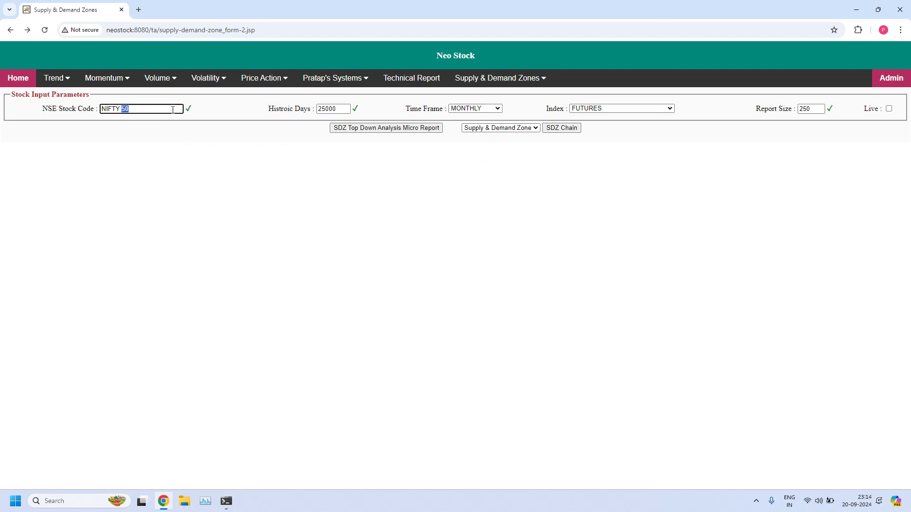
pyautogui.write('BANK')
pyautogui.click(571, 132)
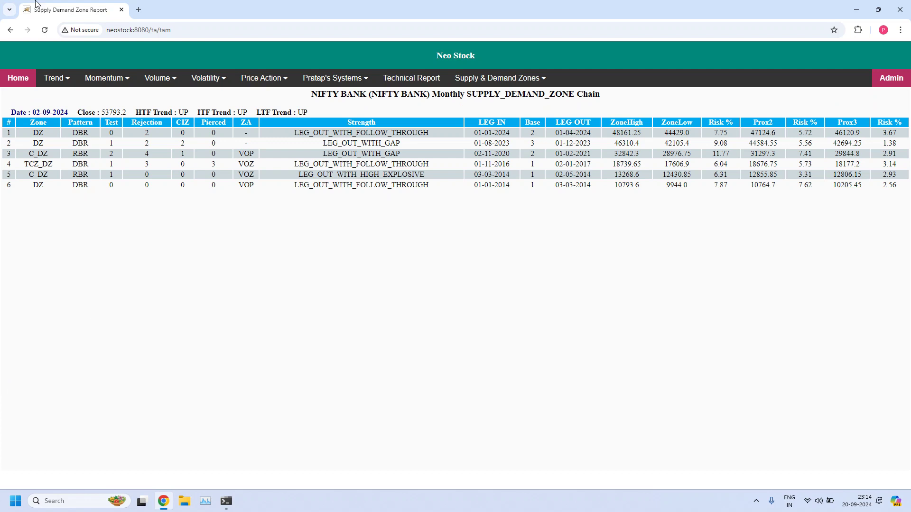
# Generate the NIFTY BANK SDZ Chain for the WEEKLY time frame, followed by the DAILY time frame
pyautogui.click(11, 32)
pyautogui.click(485, 109)
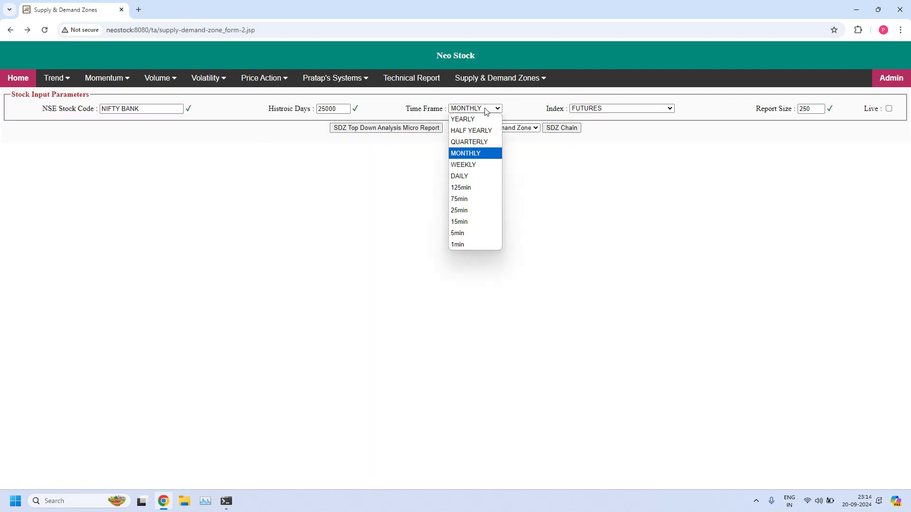
pyautogui.click(482, 164)
pyautogui.click(577, 129)
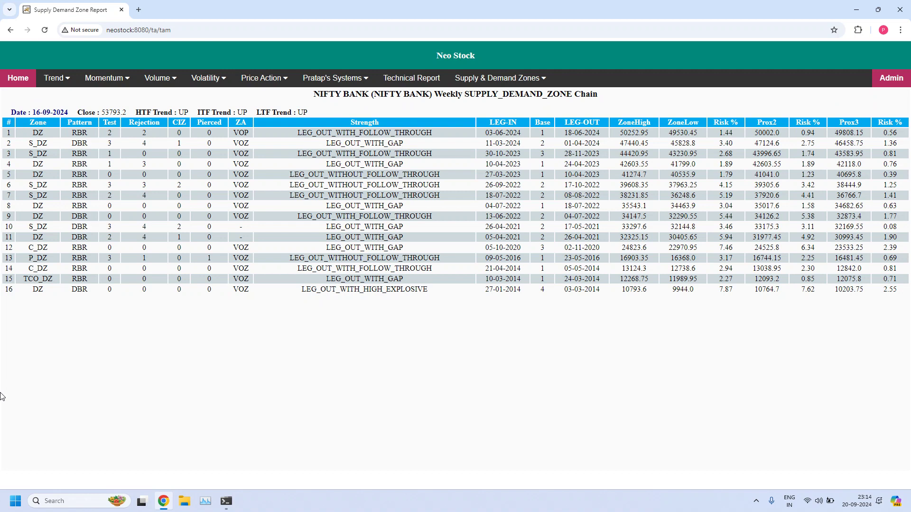
pyautogui.click(10, 30)
pyautogui.click(475, 109)
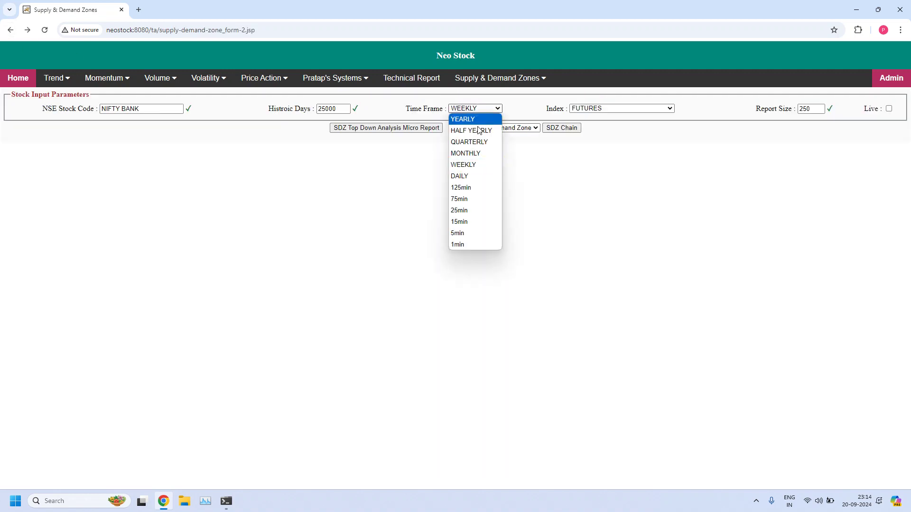
pyautogui.click(468, 176)
pyautogui.click(570, 128)
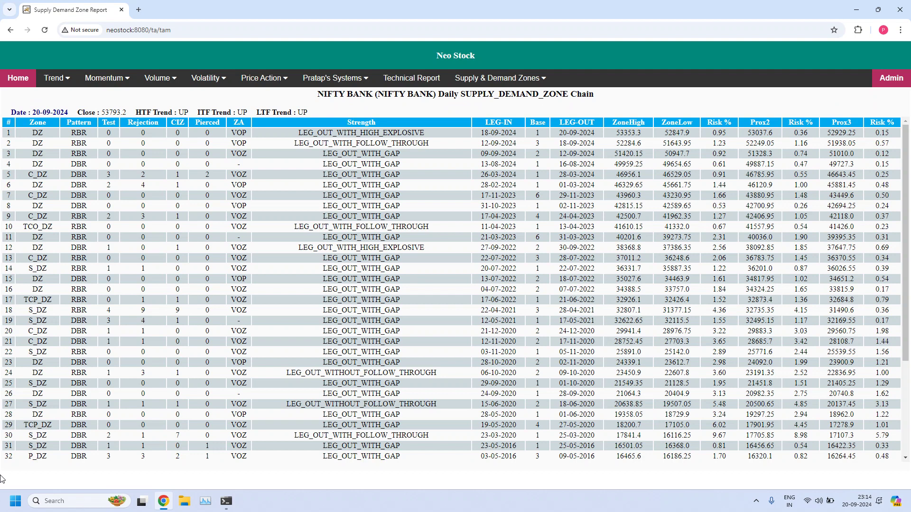
# Generate the NIFTY BANK SDZ Chain for the 125min time frame, followed by the 75min time frame
pyautogui.click(10, 30)
pyautogui.click(476, 109)
pyautogui.click(460, 188)
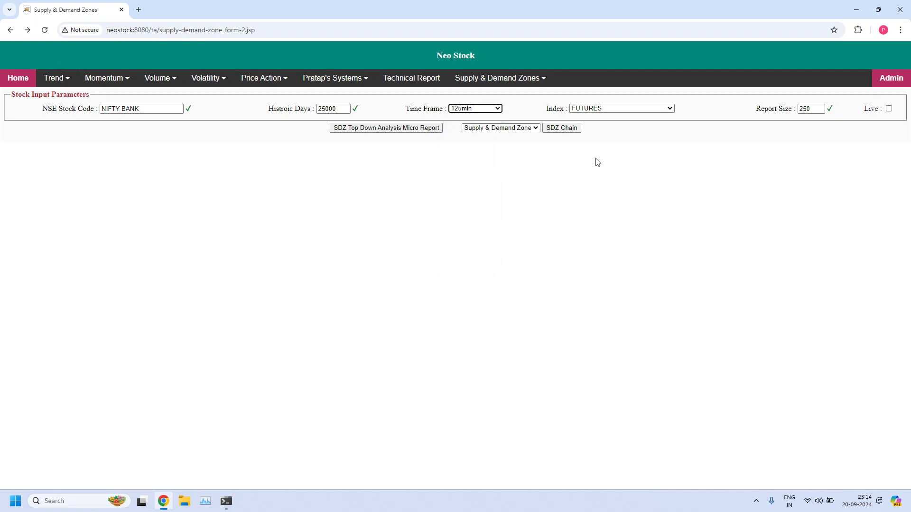
pyautogui.click(574, 132)
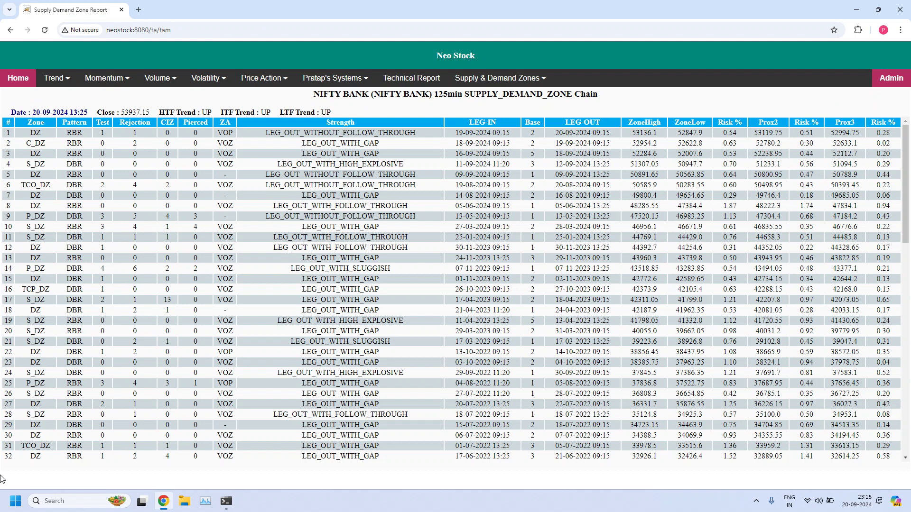
pyautogui.click(9, 29)
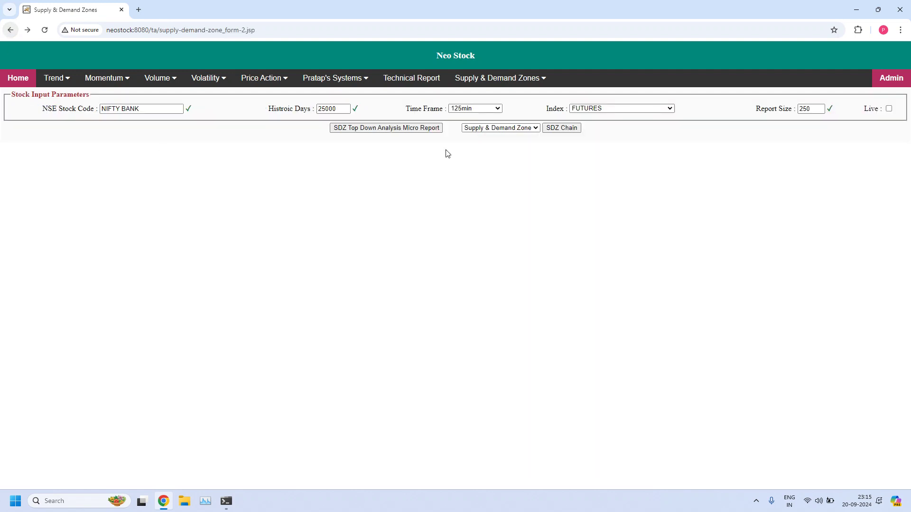
pyautogui.click(489, 112)
pyautogui.click(465, 198)
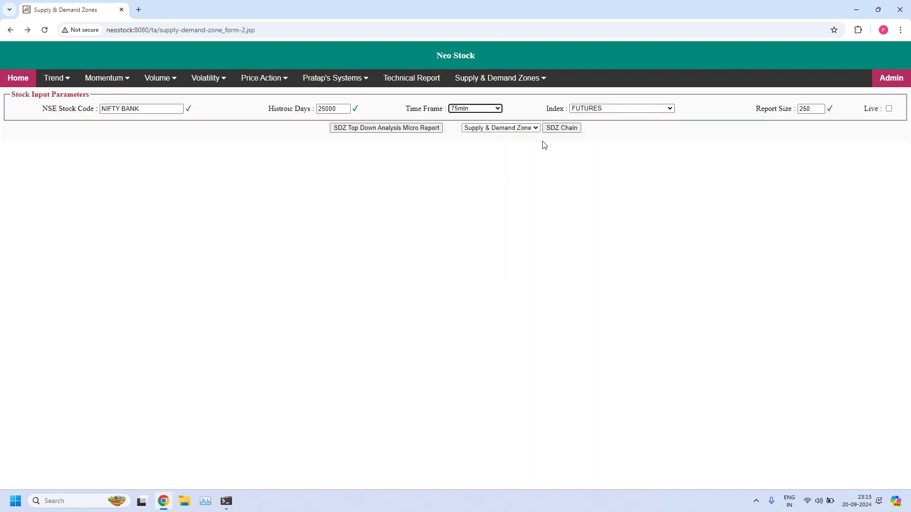
pyautogui.click(561, 131)
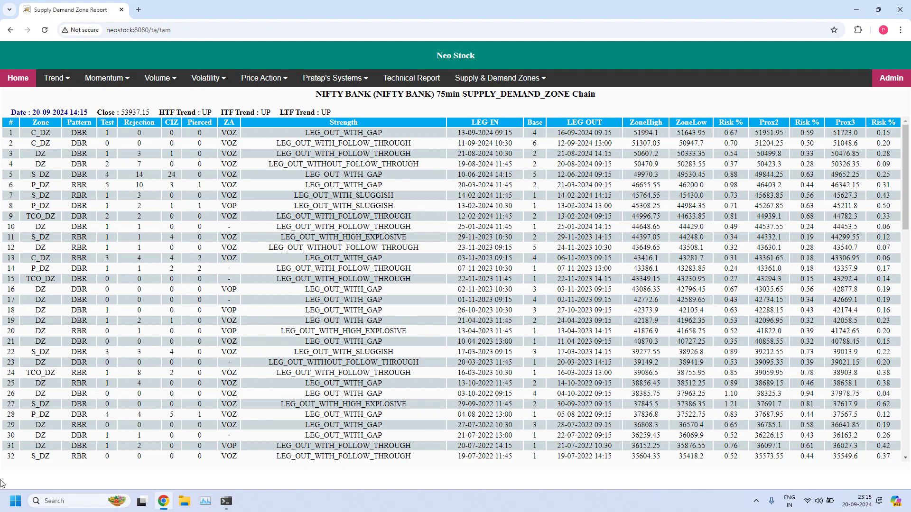
# Generate the NIFTY BANK SDZ Chain for the 25min time frame, followed by the 15min time frame
pyautogui.click(10, 29)
pyautogui.click(483, 110)
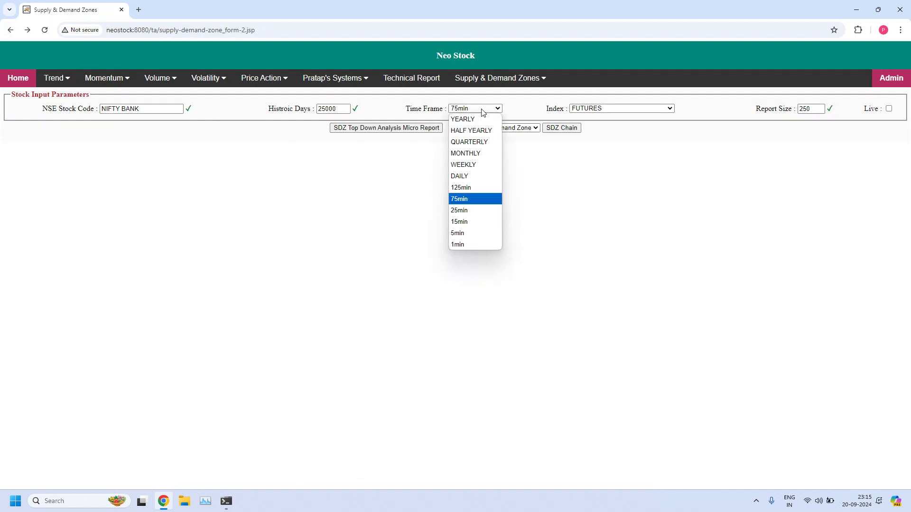
pyautogui.click(483, 210)
pyautogui.click(565, 129)
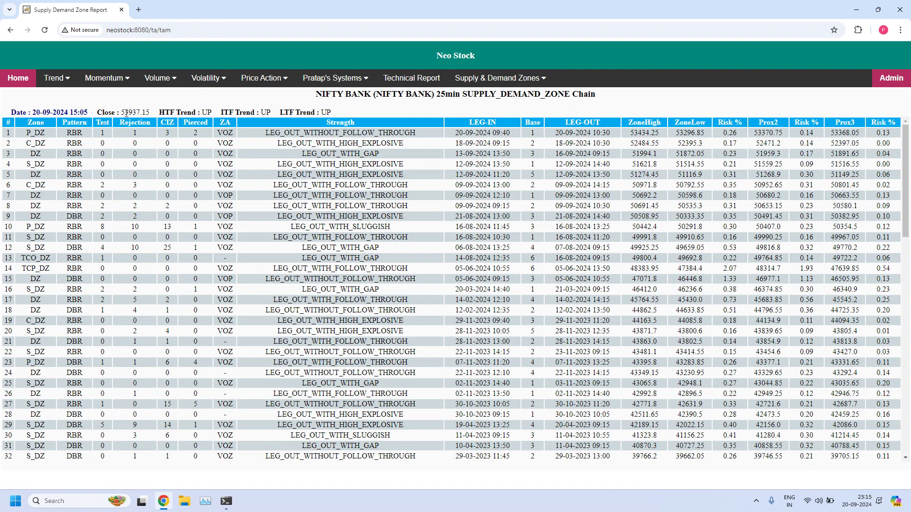
pyautogui.click(10, 30)
pyautogui.click(477, 111)
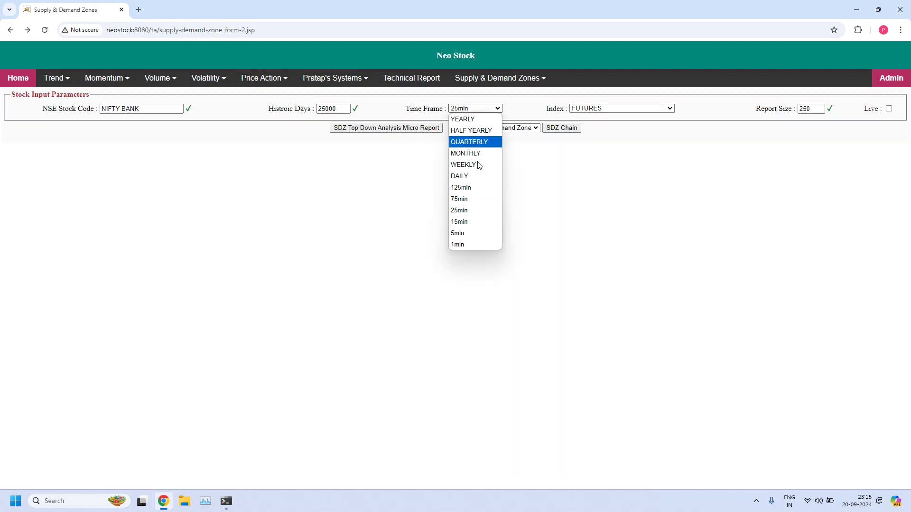
pyautogui.click(468, 222)
pyautogui.click(568, 133)
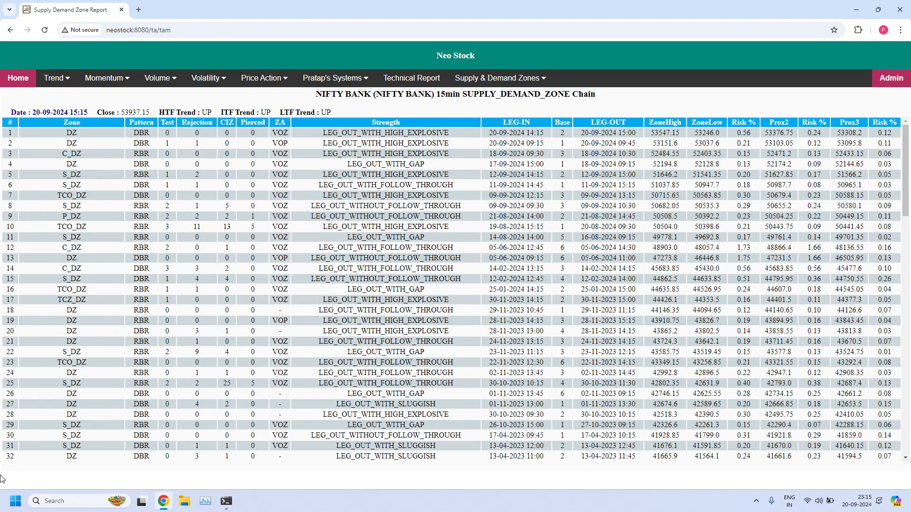
# Return to the stock input form and generate the NIFTY BANK SDZ Chain for the 5min time frame
pyautogui.click(10, 29)
pyautogui.click(494, 110)
pyautogui.click(481, 233)
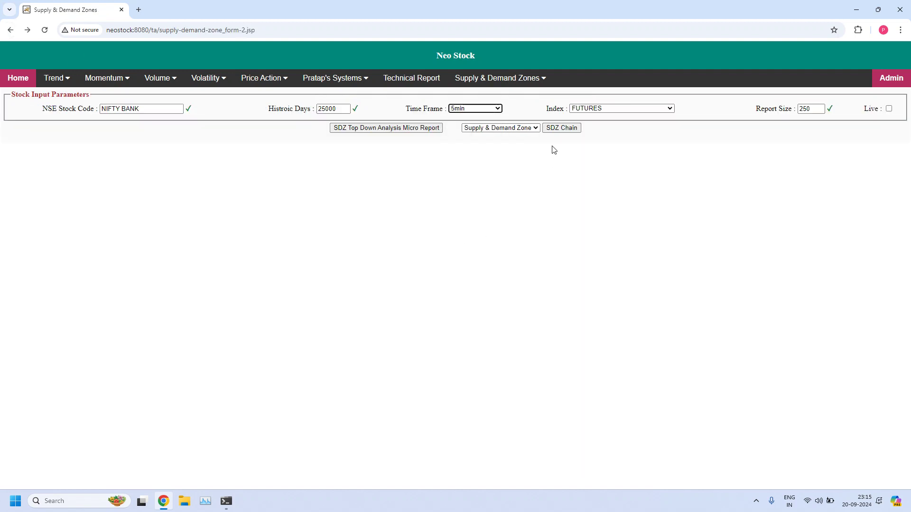
pyautogui.click(565, 129)
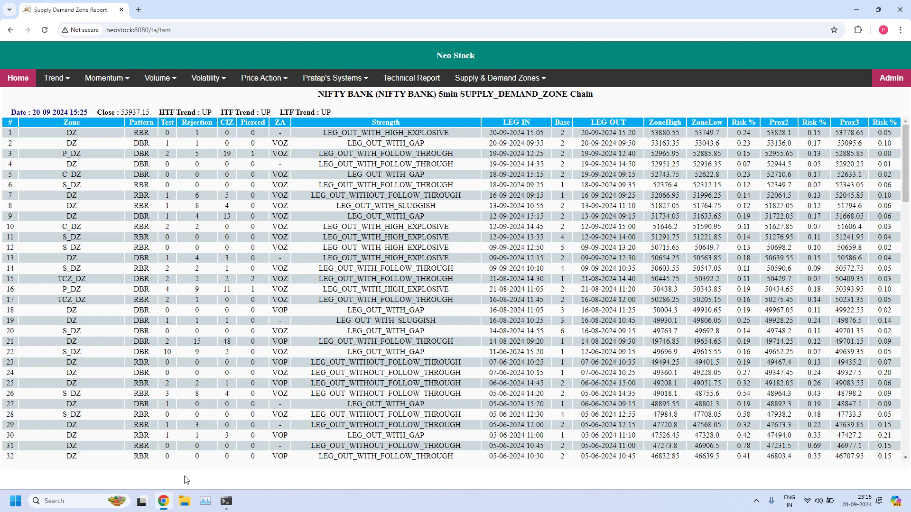
# Open the Top Down Analysis Strategy Builder and set a DZ entry zone with a Bullish Daily trade setup, keeping the DAILY entry time frame
pyautogui.moveTo(511, 85)
pyautogui.click(464, 99)
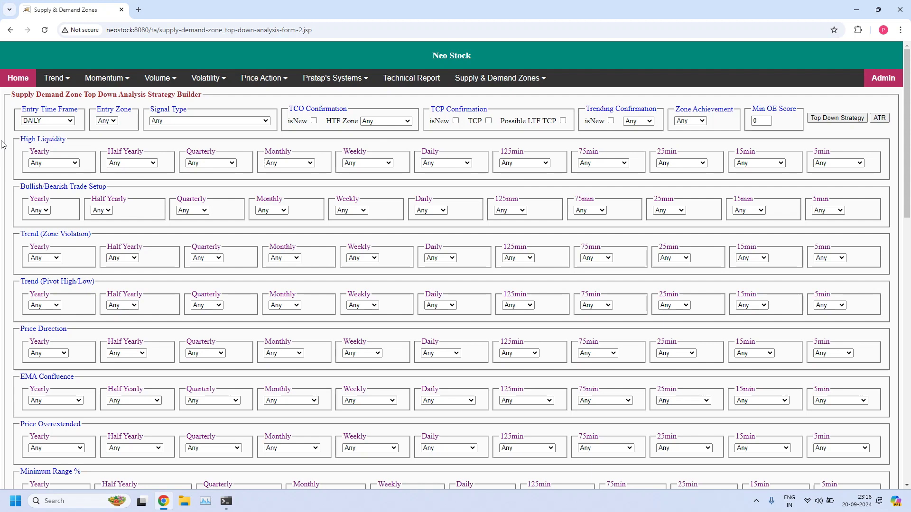
pyautogui.click(69, 121)
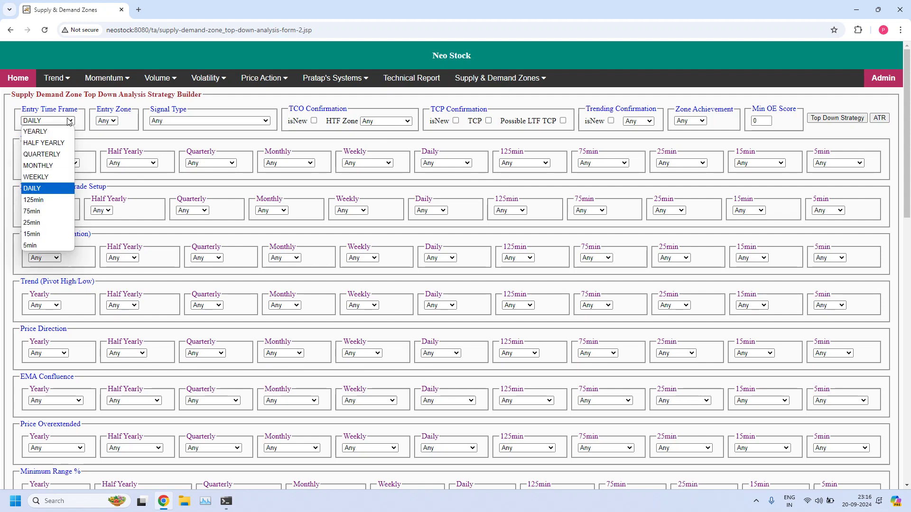
pyautogui.click(69, 122)
pyautogui.click(113, 121)
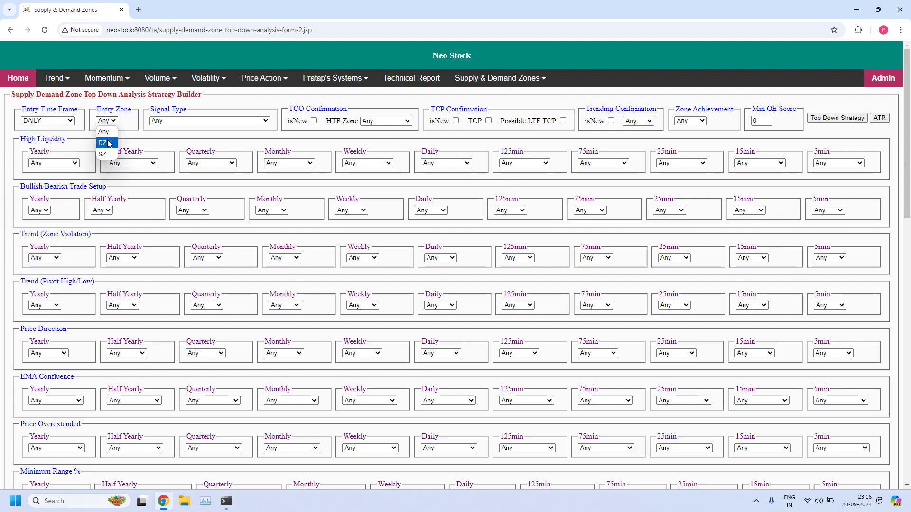
pyautogui.click(108, 142)
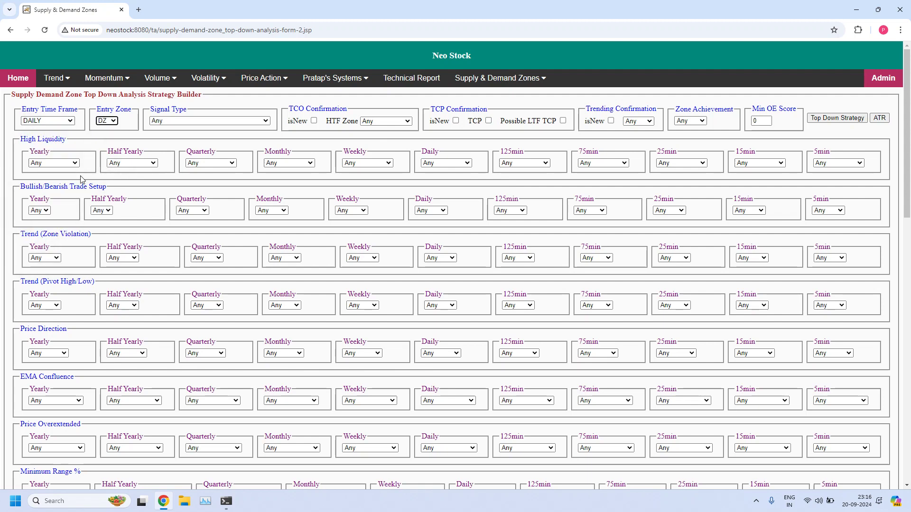
pyautogui.click(431, 210)
pyautogui.click(427, 232)
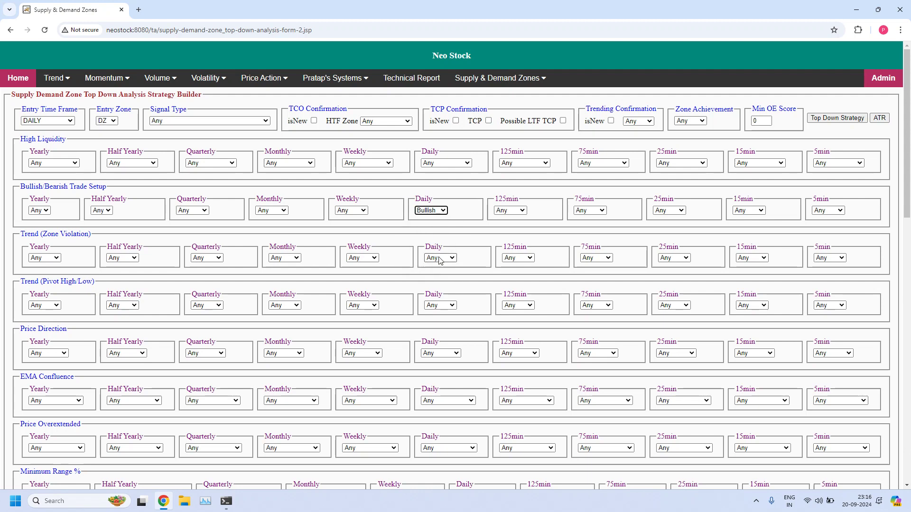
# Set both the minimum and maximum Daily Pierced Count to 0 in the strategy builder
pyautogui.scroll(-5, 907, 163)
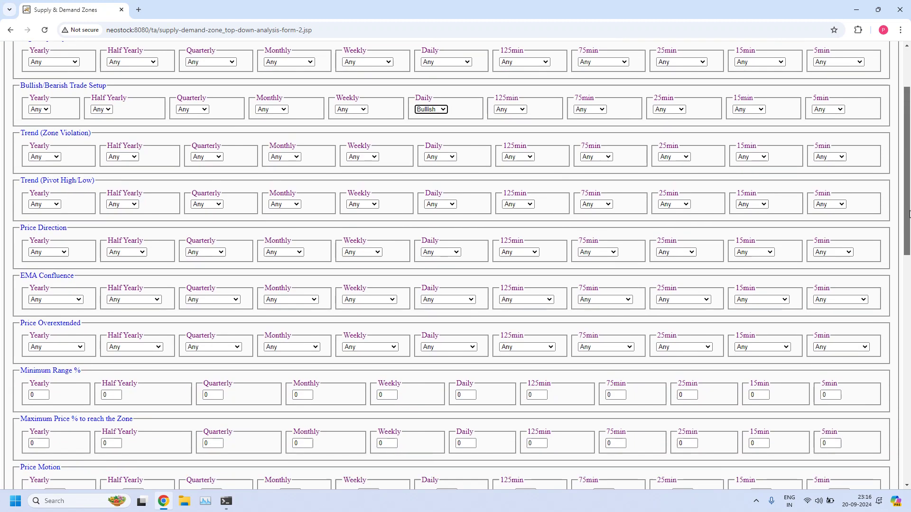
pyautogui.scroll(5, 908, 163)
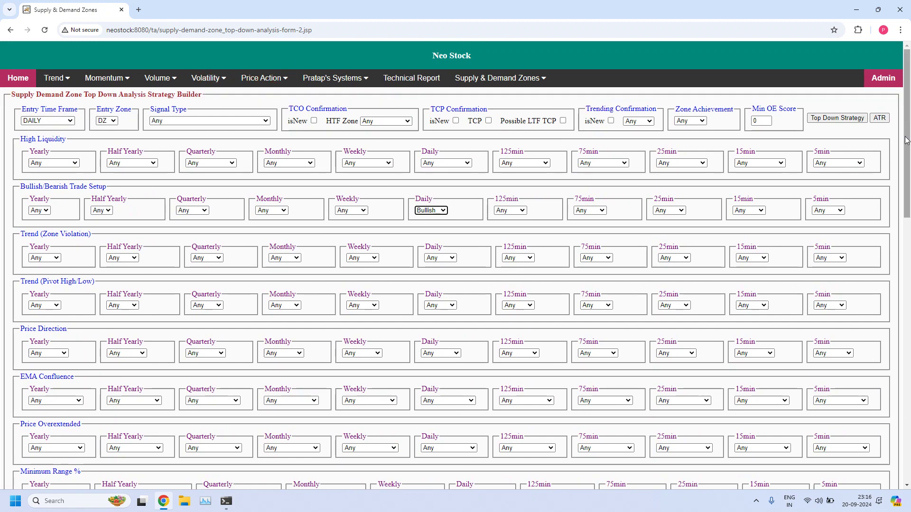
pyautogui.moveTo(908, 142); pyautogui.dragTo(909, 274)
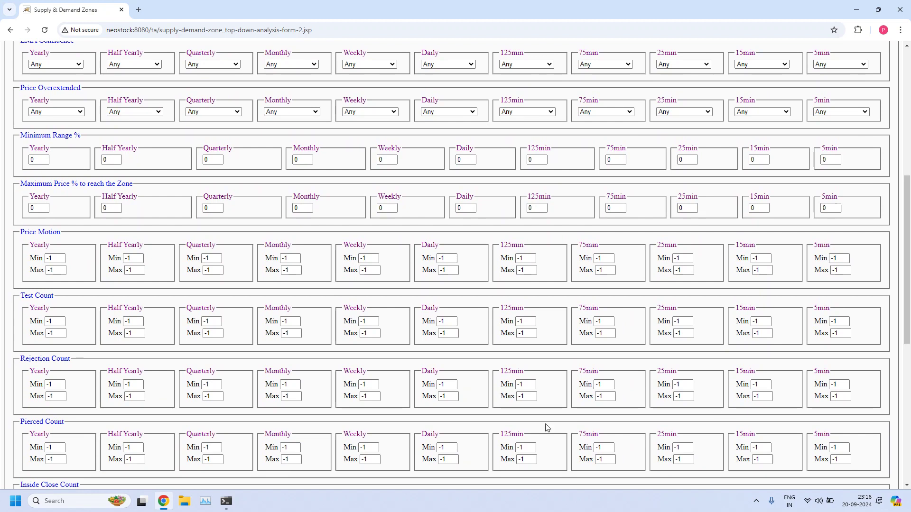
pyautogui.moveTo(454, 448); pyautogui.dragTo(411, 457)
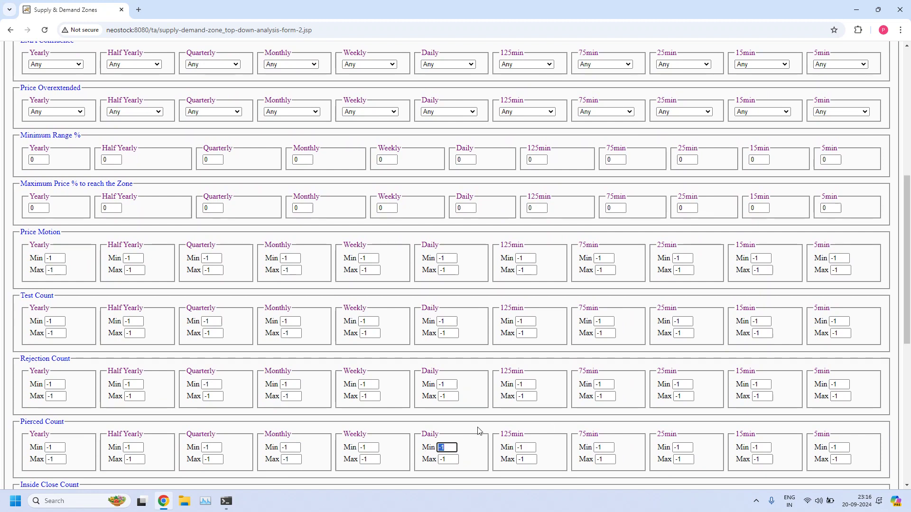
pyautogui.write('0')
pyautogui.press('Tab')
pyautogui.write('0')
pyautogui.scroll(8, 647, 343)
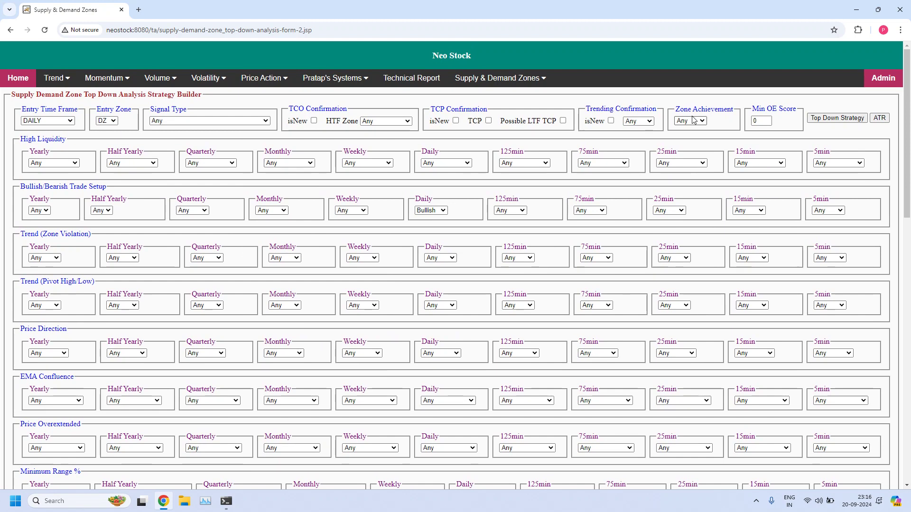
# Set Zone Achievement to VOZ and Min OE Score to 12, and generate the daily demand-zone top-down strategy report
pyautogui.click(686, 122)
pyautogui.click(683, 142)
pyautogui.press('Tab')
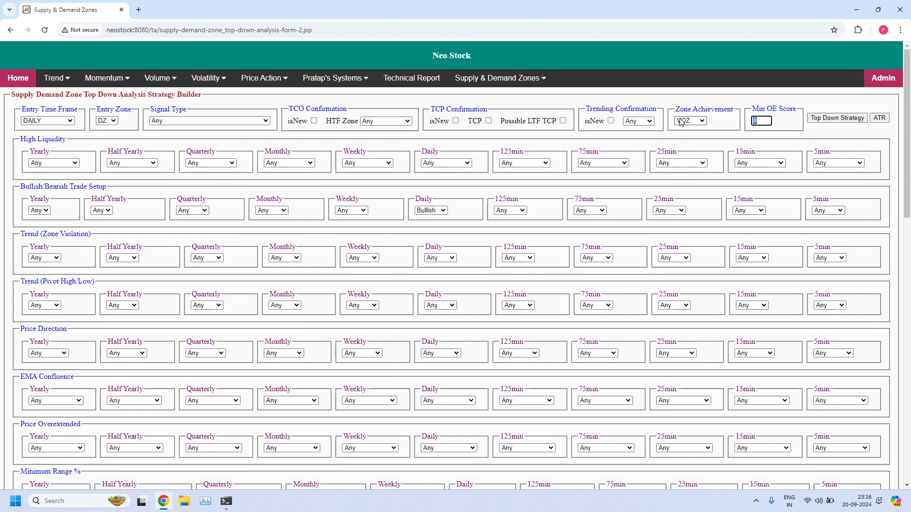
pyautogui.write('12')
pyautogui.click(836, 118)
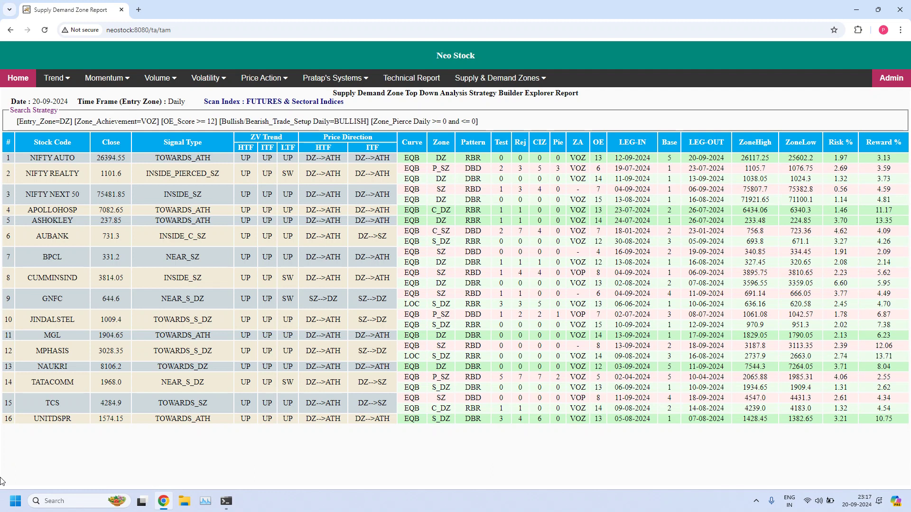
# Return to the strategy builder, set Daily DZ with Weekly DZ confluence to Yes, and regenerate the report
pyautogui.click(10, 29)
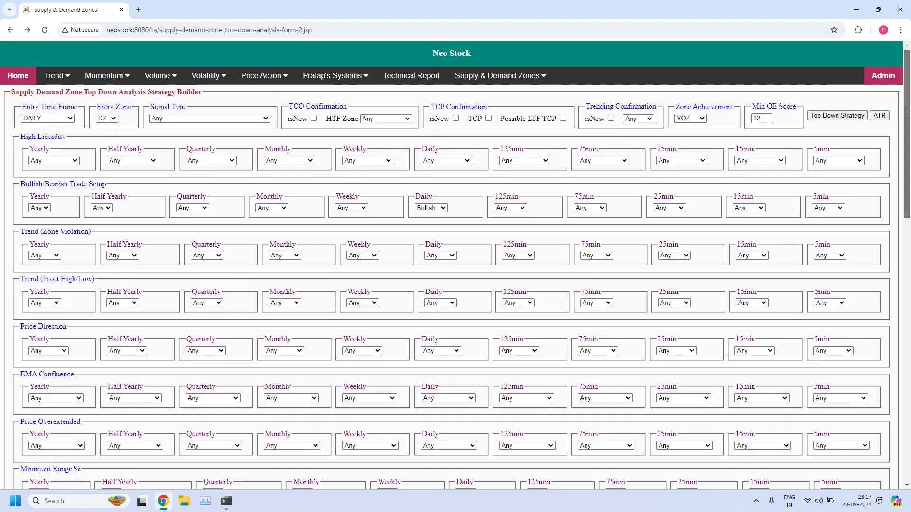
pyautogui.moveTo(909, 121); pyautogui.dragTo(908, 276)
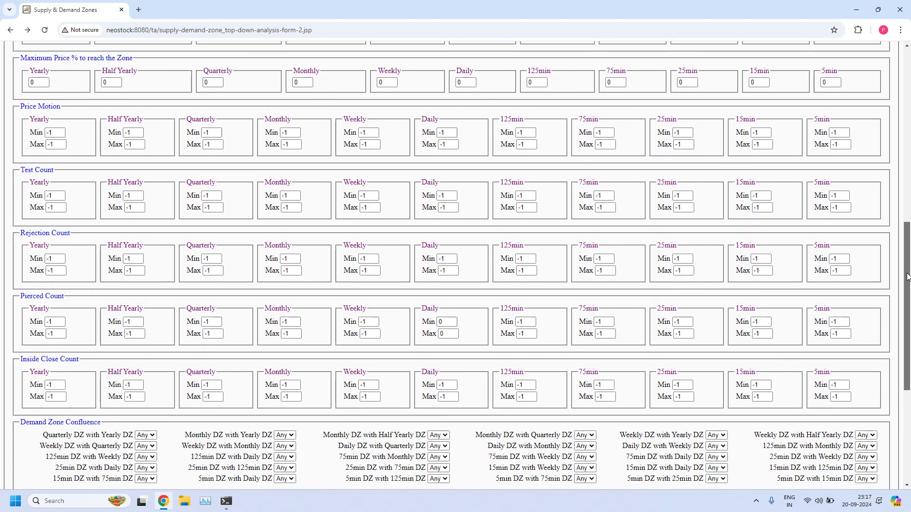
pyautogui.moveTo(621, 450); pyautogui.dragTo(709, 448)
pyautogui.click(718, 447)
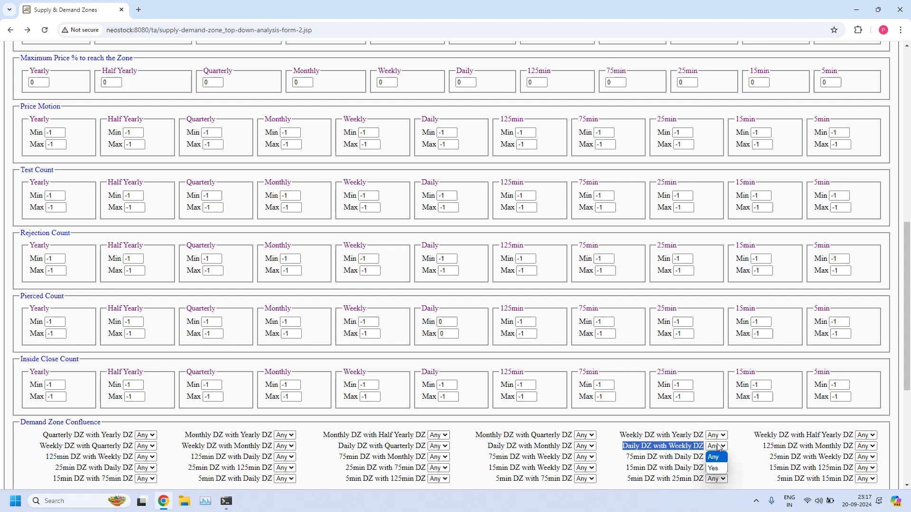
pyautogui.click(713, 457)
pyautogui.scroll(6, 789, 358)
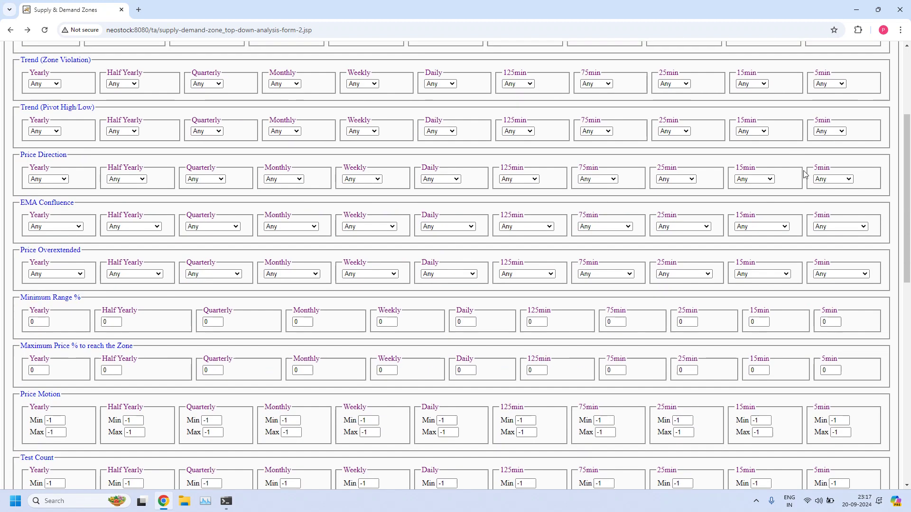
pyautogui.scroll(5, 806, 175)
pyautogui.click(837, 117)
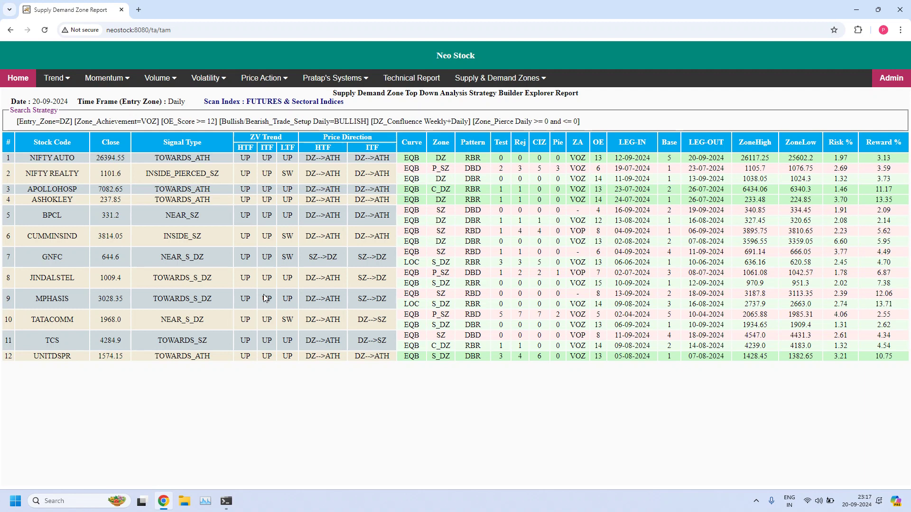
# Return to the strategy builder, set the Weekly EMA Confluence to DZ_WEMAC, and regenerate the report
pyautogui.click(10, 30)
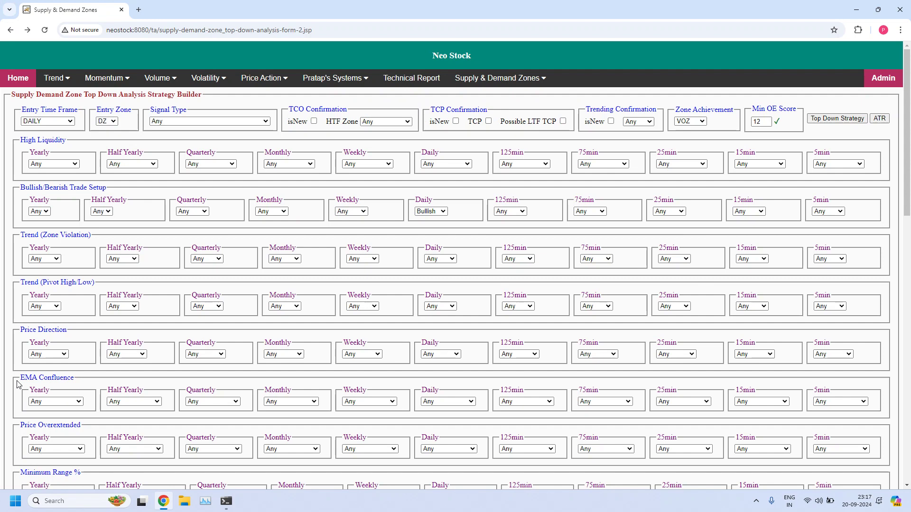
pyautogui.moveTo(18, 380); pyautogui.dragTo(76, 378)
pyautogui.click(386, 402)
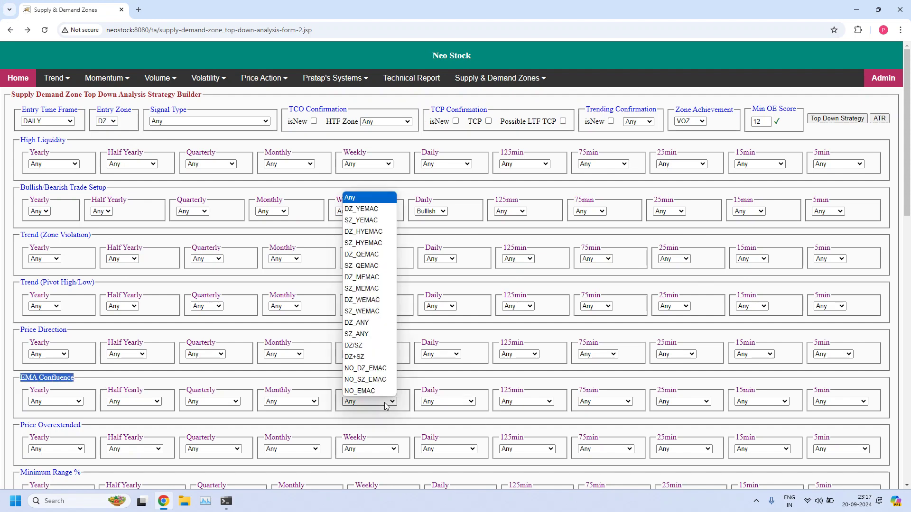
pyautogui.click(374, 301)
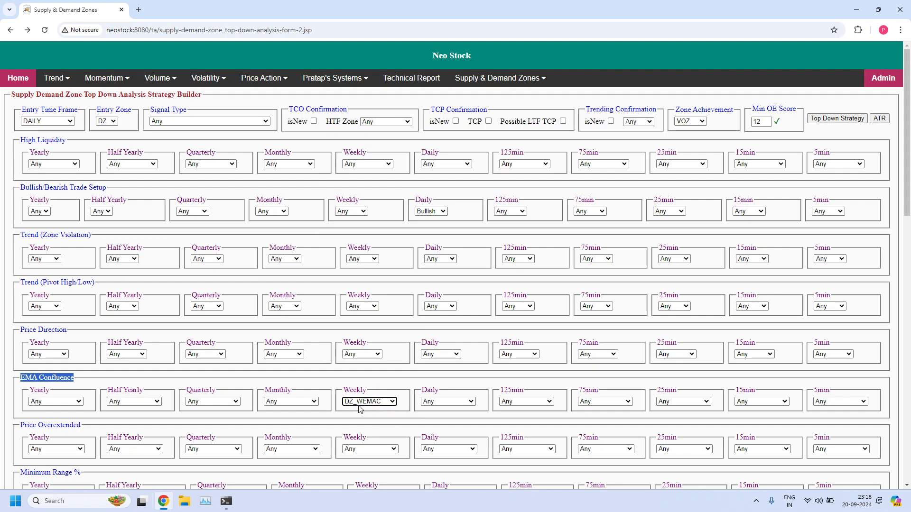
pyautogui.click(826, 119)
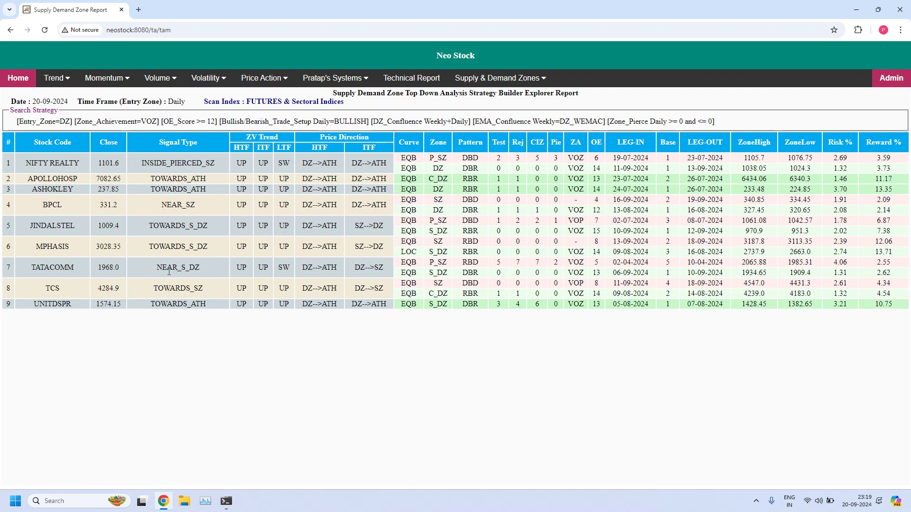
# Return to the strategy builder and reset the Weekly EMA Confluence to Any
pyautogui.moveTo(150, 269); pyautogui.dragTo(217, 271)
pyautogui.click(197, 267)
pyautogui.click(12, 33)
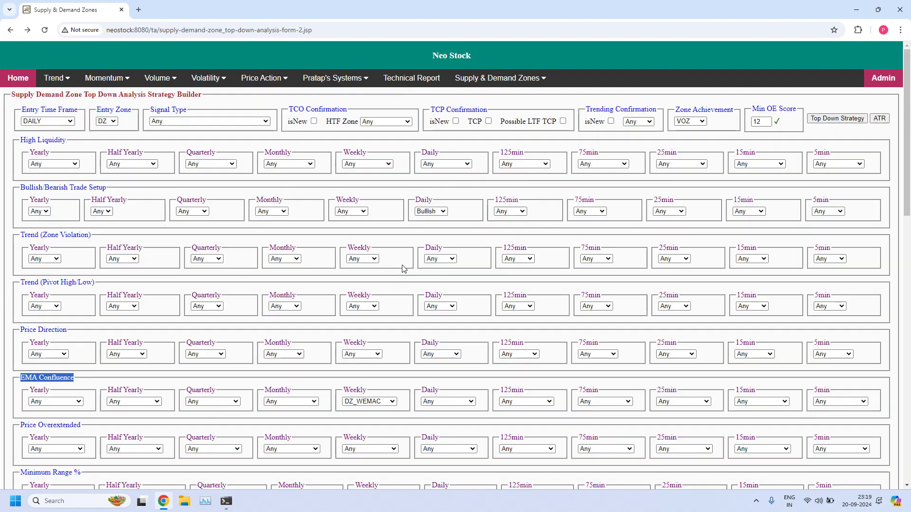
pyautogui.click(390, 405)
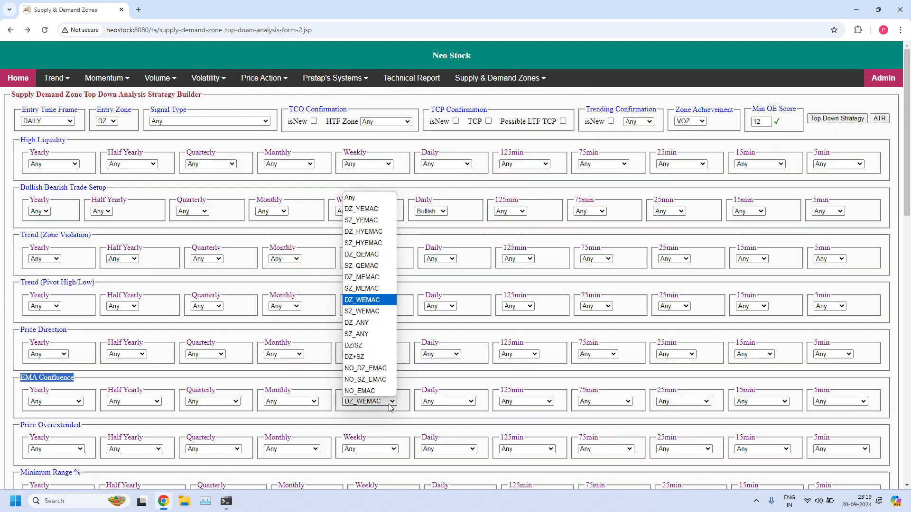
pyautogui.press('Escape')
pyautogui.press('Up')
# Set the Daily DZ with Monthly DZ and Weekly DZ with Monthly DZ confluences to Yes, and regenerate the report
pyautogui.moveTo(900, 161); pyautogui.dragTo(896, 335)
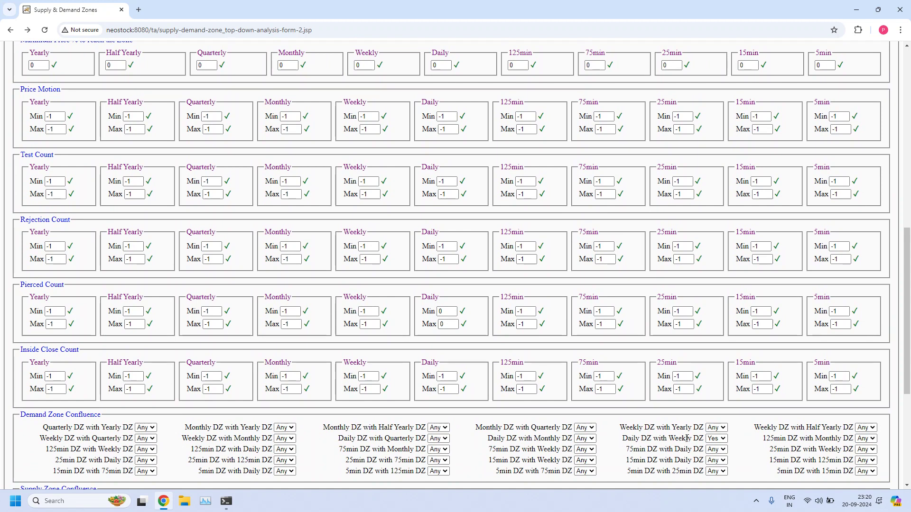
pyautogui.moveTo(487, 439); pyautogui.dragTo(572, 441)
pyautogui.click(585, 439)
pyautogui.click(585, 461)
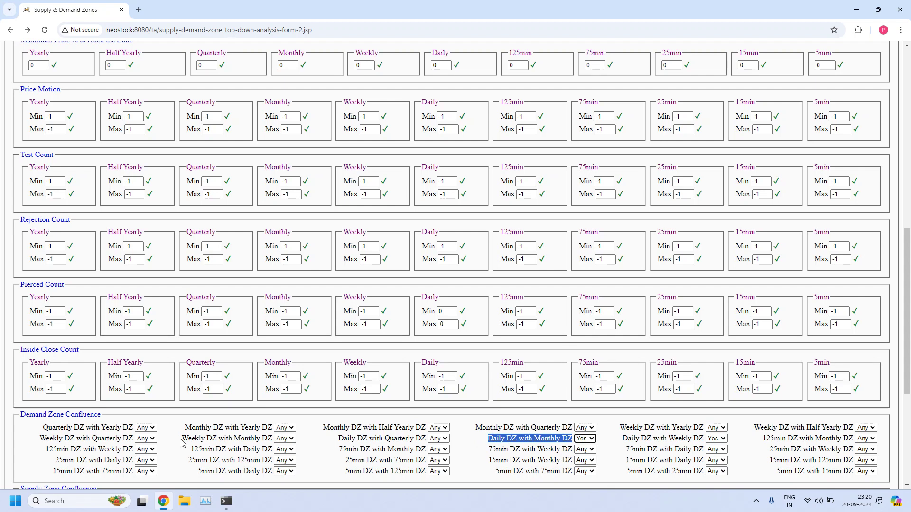
pyautogui.moveTo(183, 442); pyautogui.dragTo(272, 441)
pyautogui.click(290, 440)
pyautogui.click(287, 461)
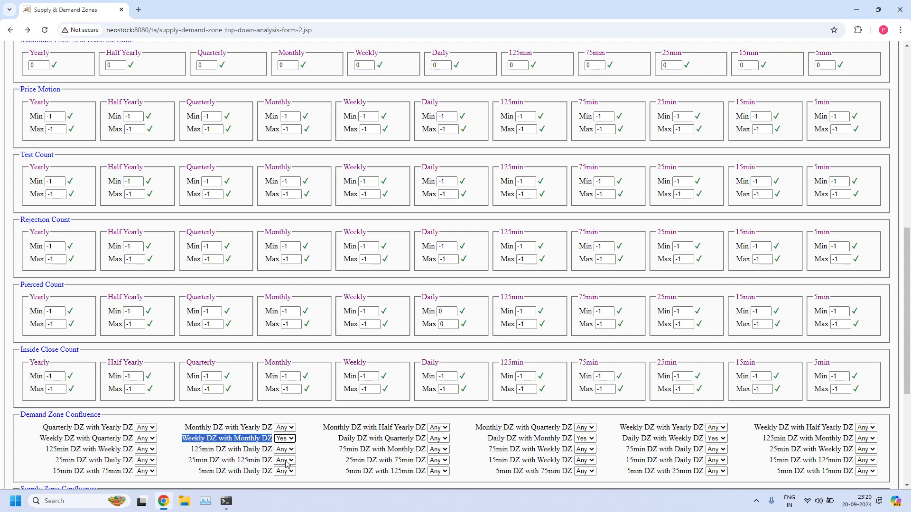
pyautogui.scroll(15, 788, 403)
pyautogui.click(821, 121)
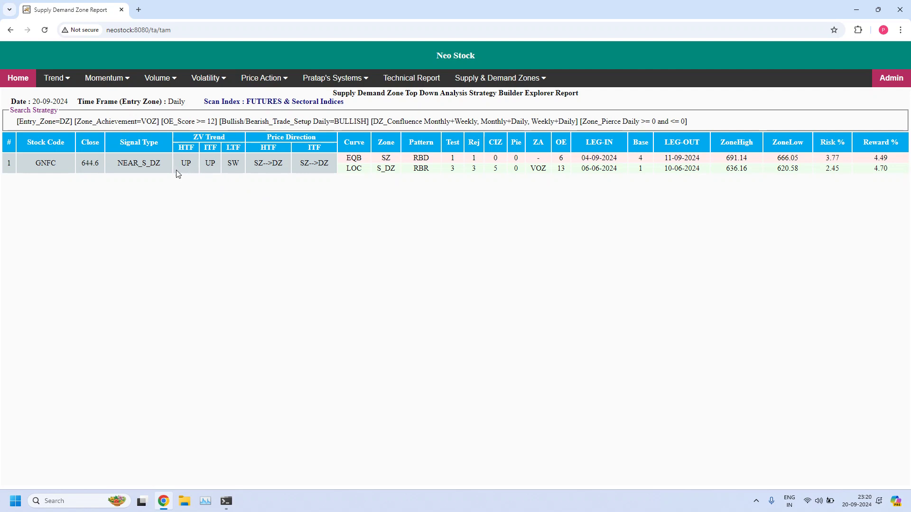
# Return to the strategy builder, set the Monthly EMA Confluence to DZ_MEMAC, and regenerate the report
pyautogui.click(9, 30)
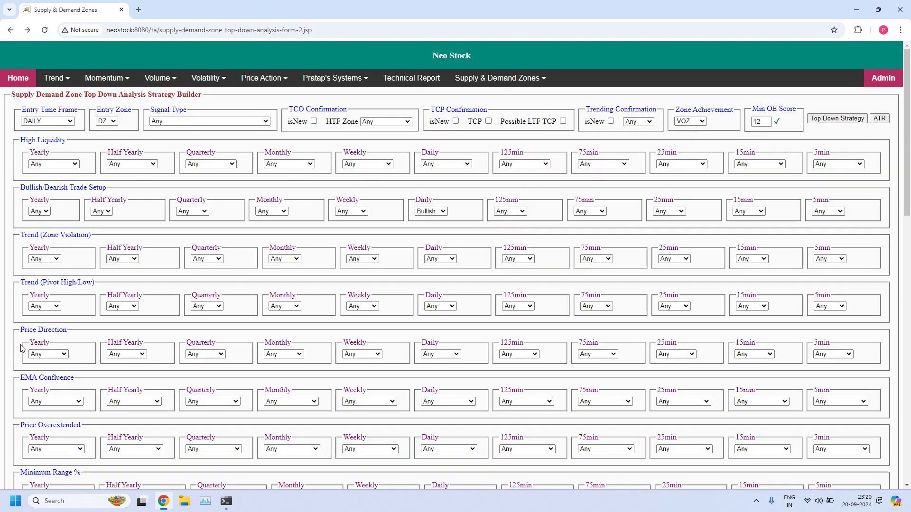
pyautogui.moveTo(19, 379); pyautogui.dragTo(85, 381)
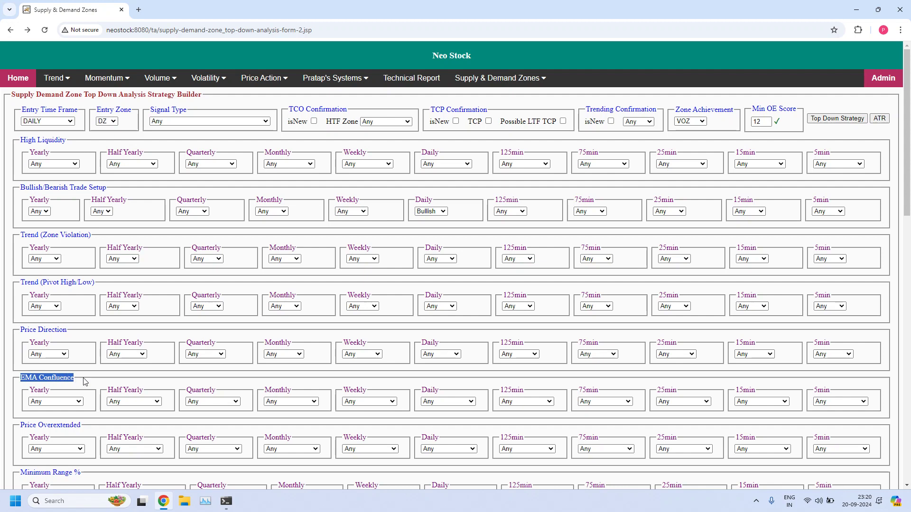
pyautogui.click(311, 405)
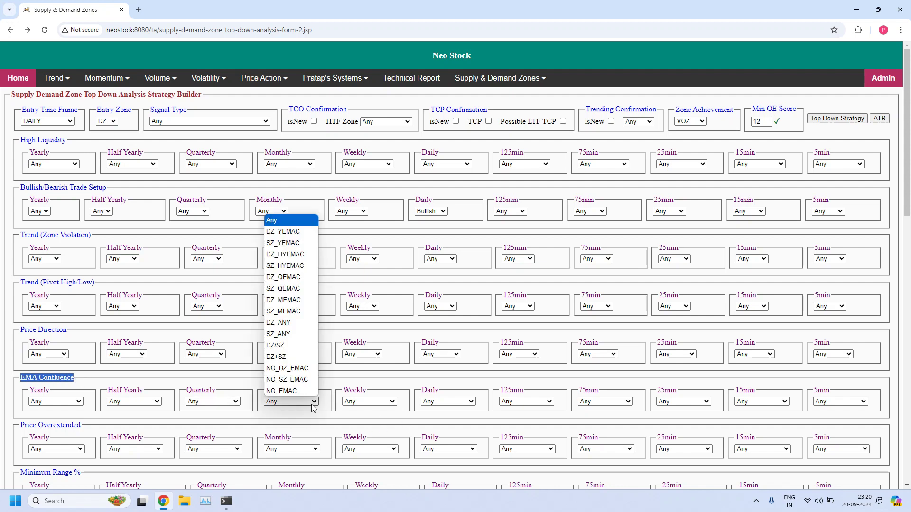
pyautogui.click(288, 301)
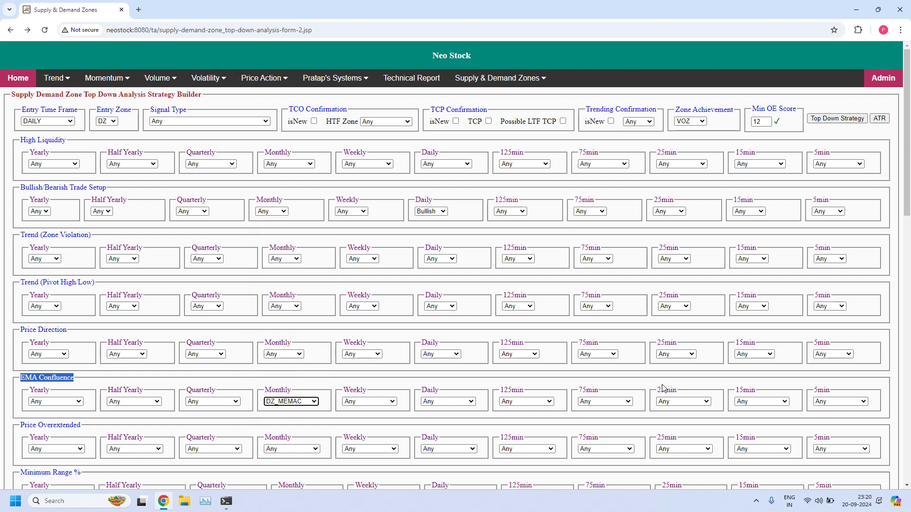
pyautogui.click(836, 118)
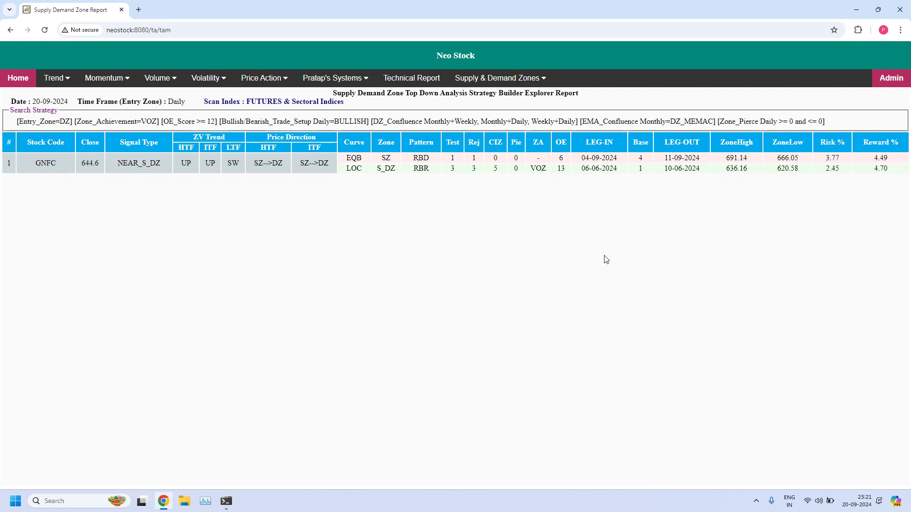
# Open a fresh Top Down Analysis Strategy Builder and set an SZ entry zone with a Bearish Daily trade setup, keeping the DAILY entry time frame
pyautogui.moveTo(518, 86)
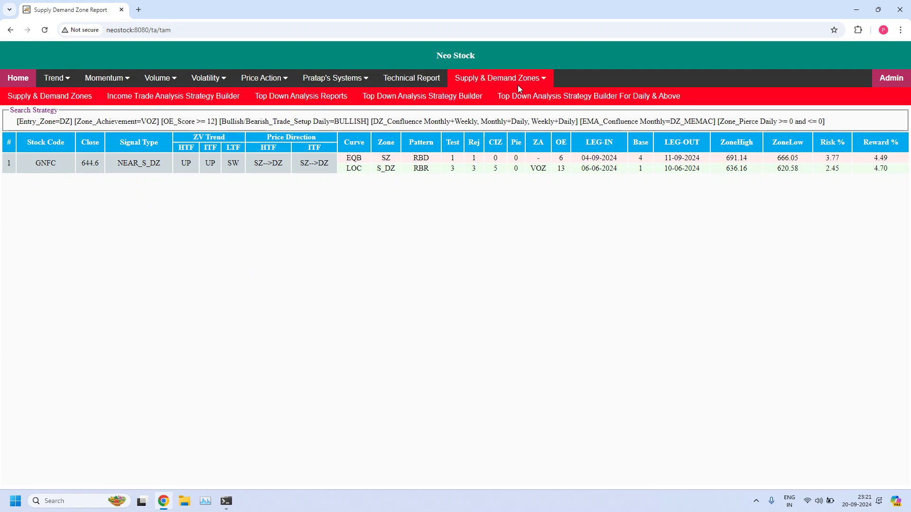
pyautogui.click(454, 105)
pyautogui.click(67, 121)
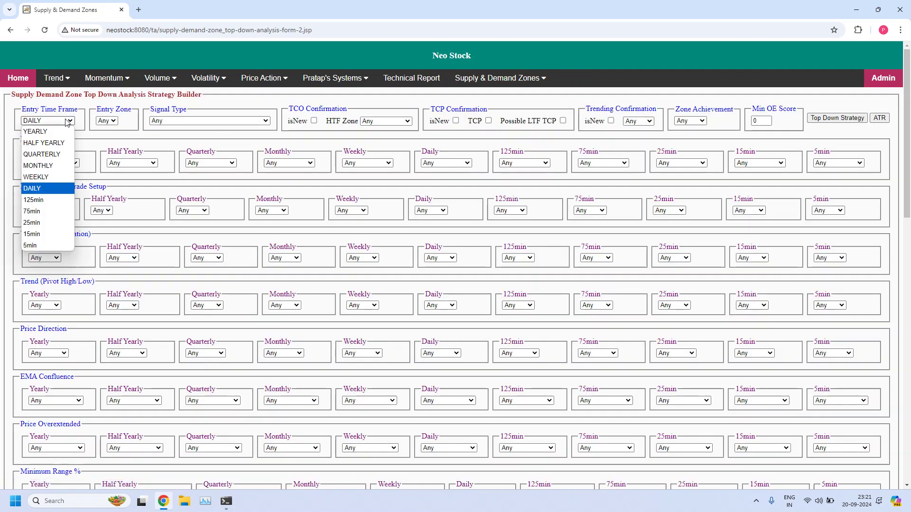
pyautogui.click(67, 121)
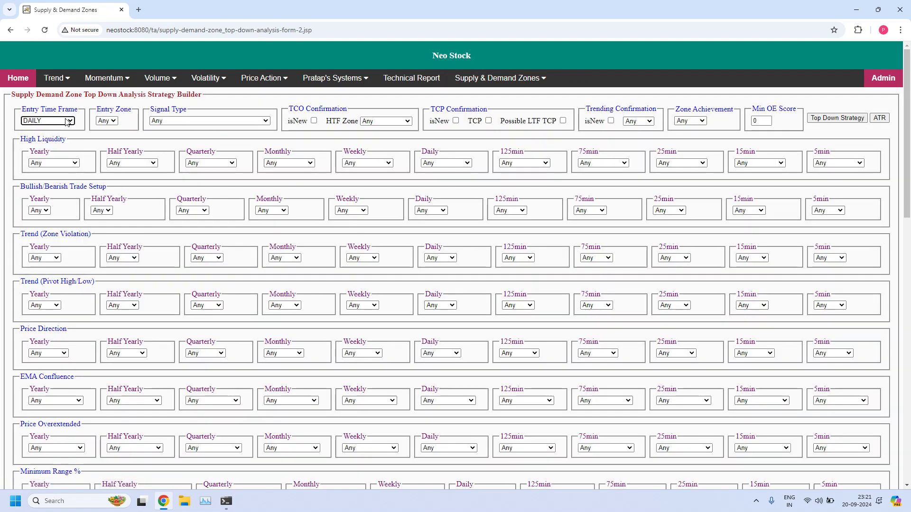
pyautogui.click(109, 121)
pyautogui.click(111, 155)
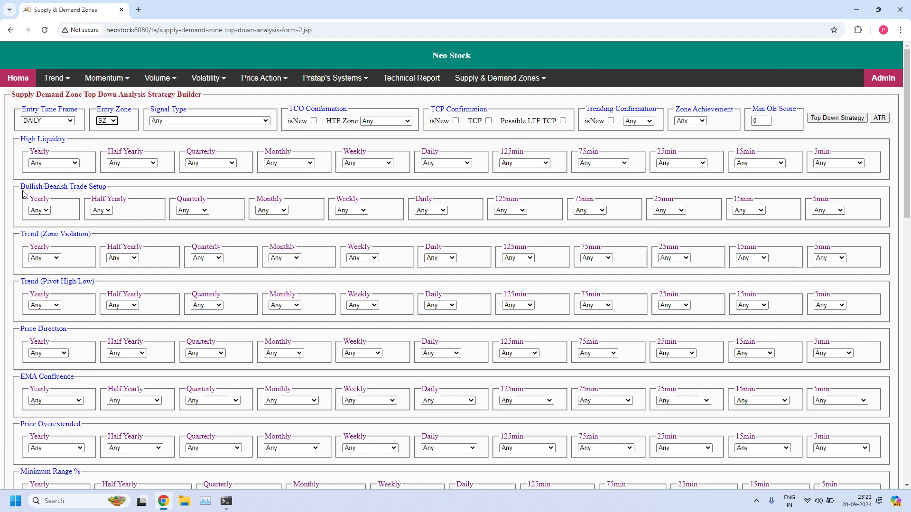
pyautogui.click(431, 210)
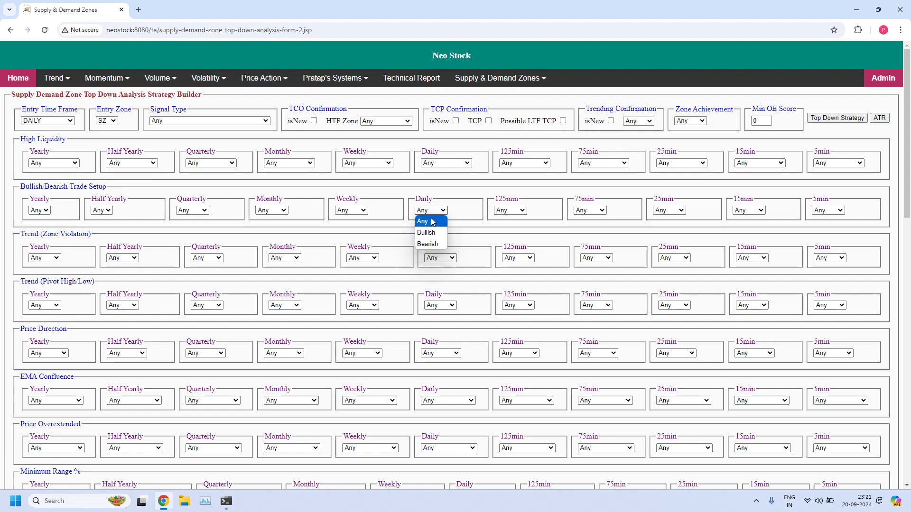
pyautogui.click(426, 244)
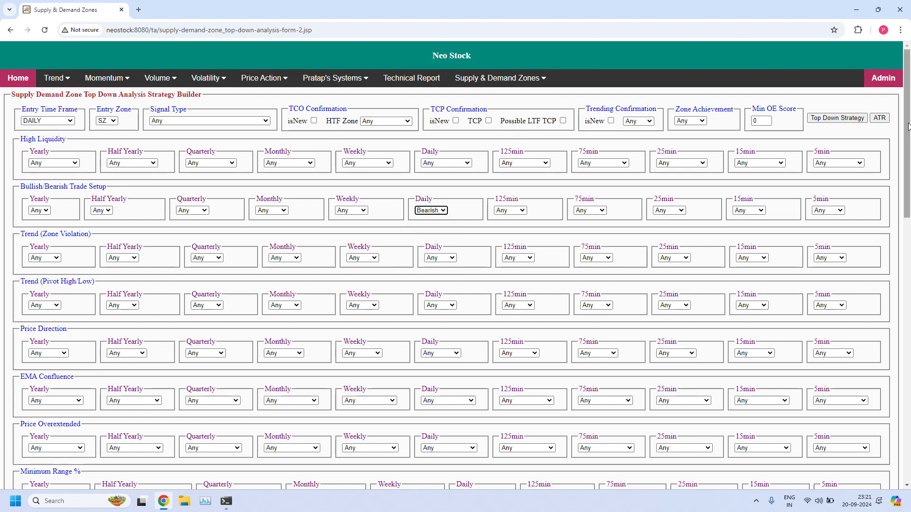
# Set both the minimum and maximum Daily Pierced Count to 0 for the supply-zone strategy
pyautogui.moveTo(908, 125); pyautogui.dragTo(909, 255)
pyautogui.click(455, 449)
pyautogui.moveTo(455, 449); pyautogui.dragTo(430, 451)
pyautogui.click(438, 451)
pyautogui.press('Tab')
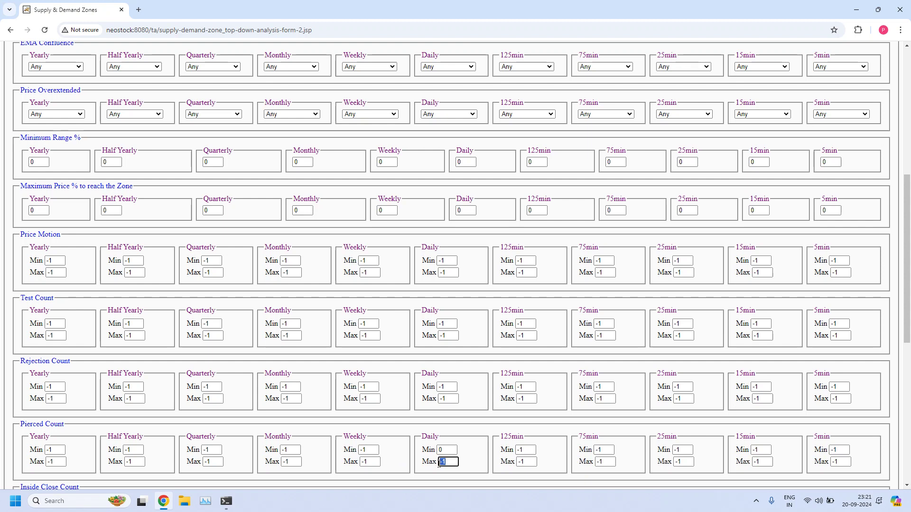
pyautogui.scroll(2, 591, 220)
pyautogui.scroll(5, 591, 220)
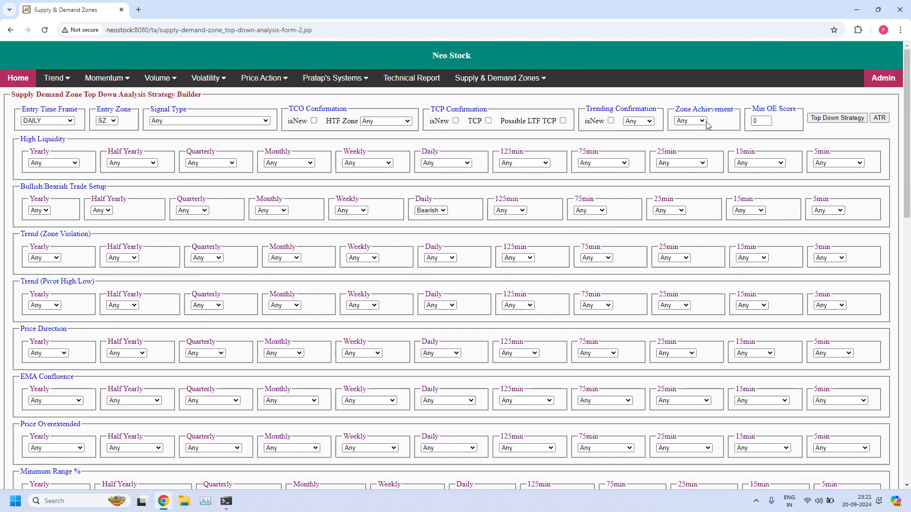
# Set Zone Achievement to VOZ and Min OE Score to 12, and generate the daily supply-zone top-down strategy report
pyautogui.click(694, 121)
pyautogui.click(690, 144)
pyautogui.doubleClick(759, 121)
pyautogui.write('12')
pyautogui.click(838, 118)
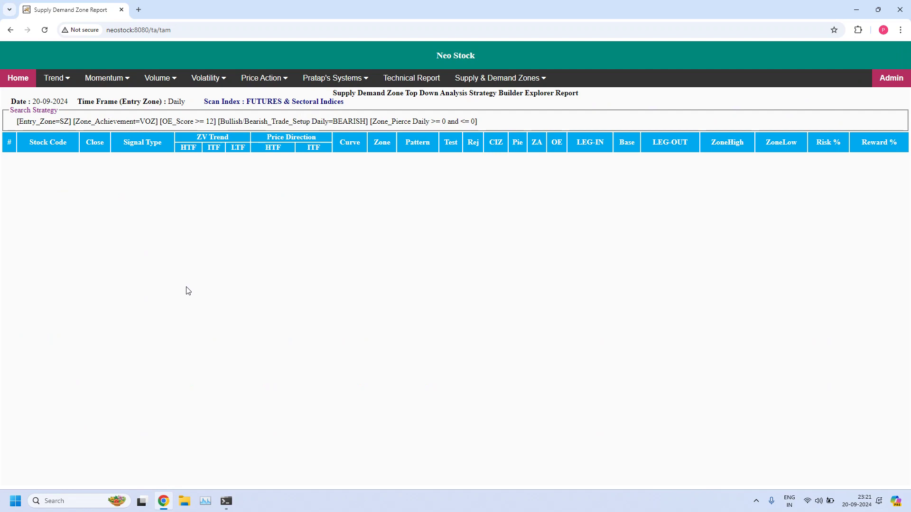
# Open a fresh Top Down Analysis Strategy Builder and set a 75min entry time frame, DZ entry zone and Bullish 75min trade setup
pyautogui.moveTo(498, 77)
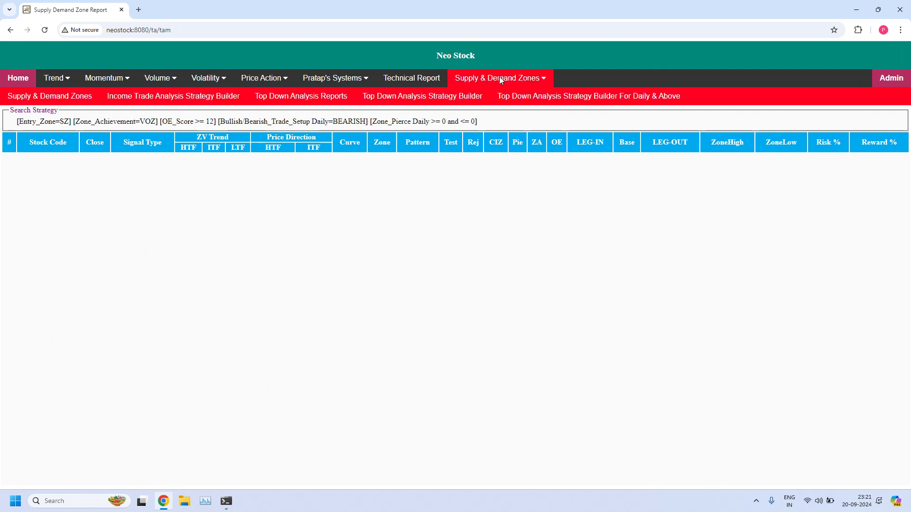
pyautogui.click(461, 95)
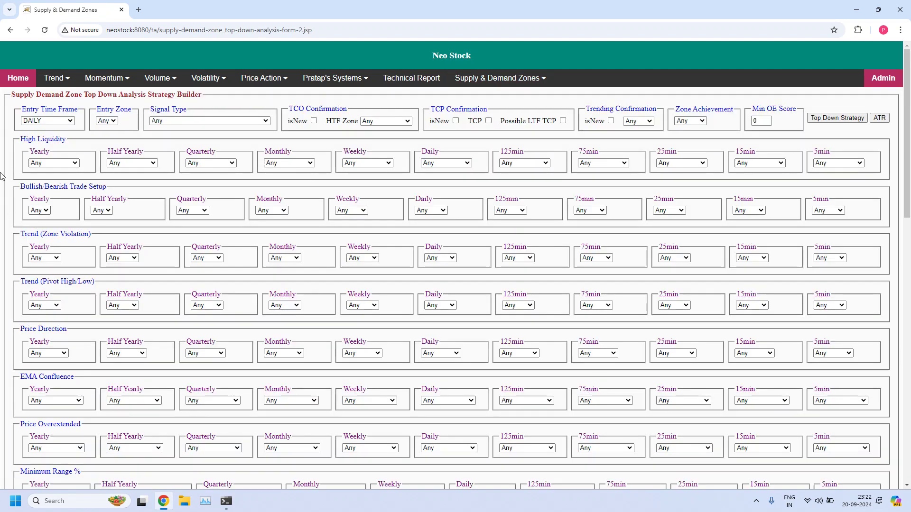
pyautogui.click(62, 121)
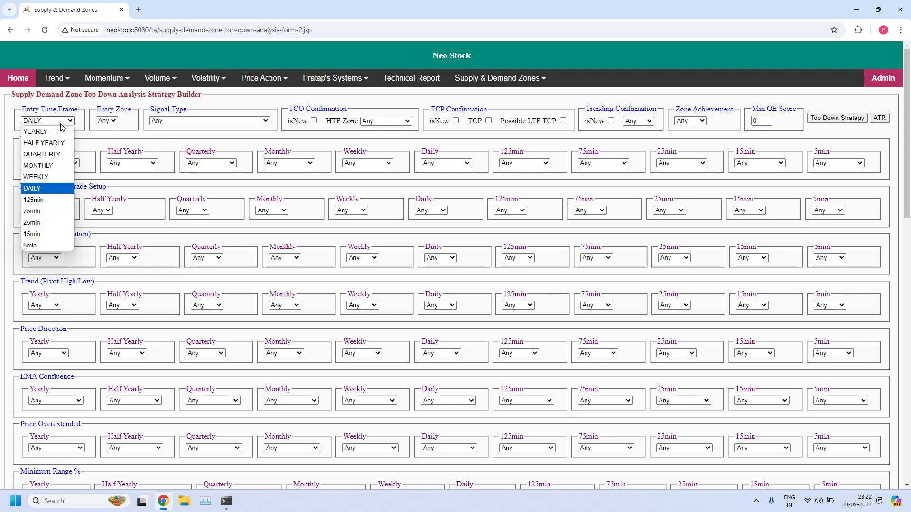
pyautogui.click(32, 212)
pyautogui.click(108, 121)
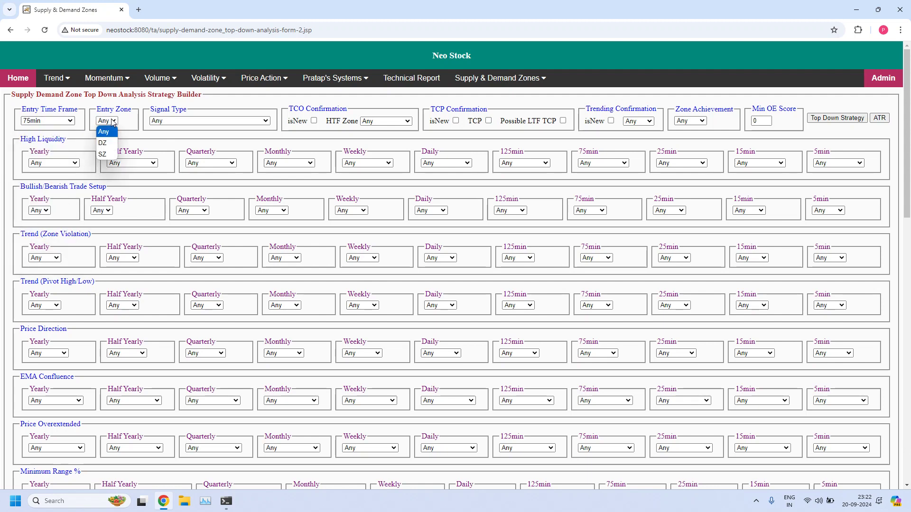
pyautogui.click(106, 143)
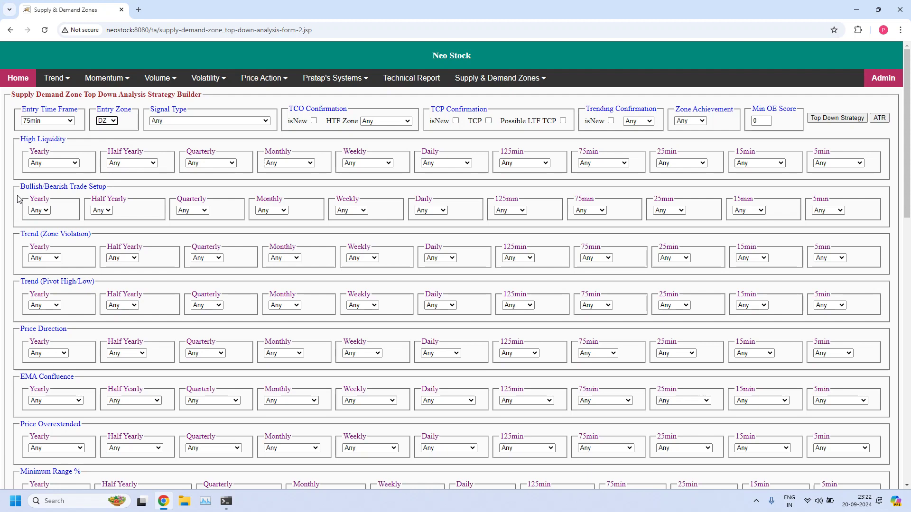
pyautogui.click(589, 211)
pyautogui.click(586, 232)
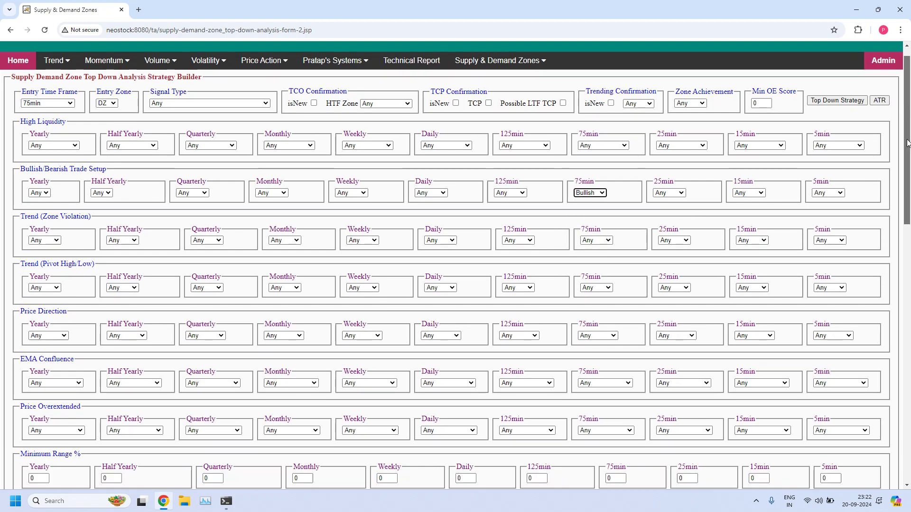
# Set both the minimum and maximum 75min Pierced Count to 0 for the demand-zone strategy
pyautogui.moveTo(906, 123); pyautogui.dragTo(908, 246)
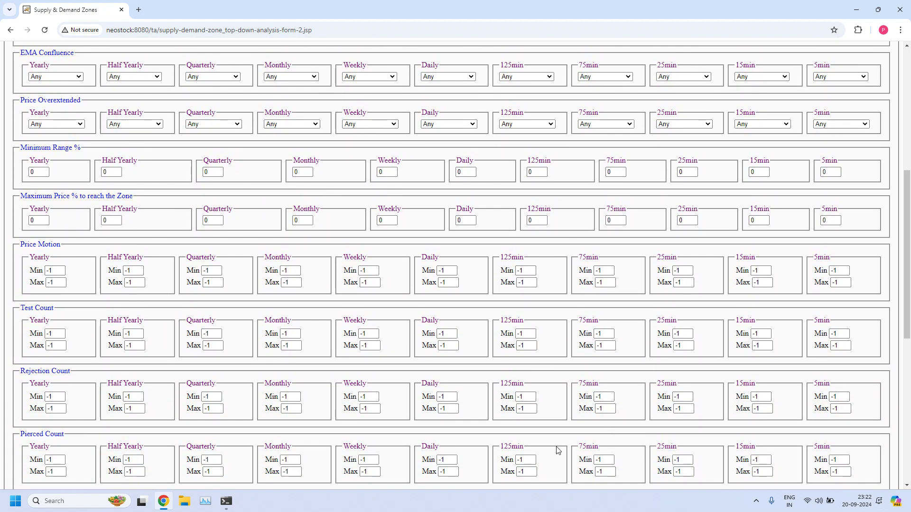
pyautogui.doubleClick(600, 458)
pyautogui.doubleClick(602, 471)
# Set Zone Achievement to VOZ and Min OE Score to 12, and generate and view the 75min demand-zone report
pyautogui.scroll(7, 656, 293)
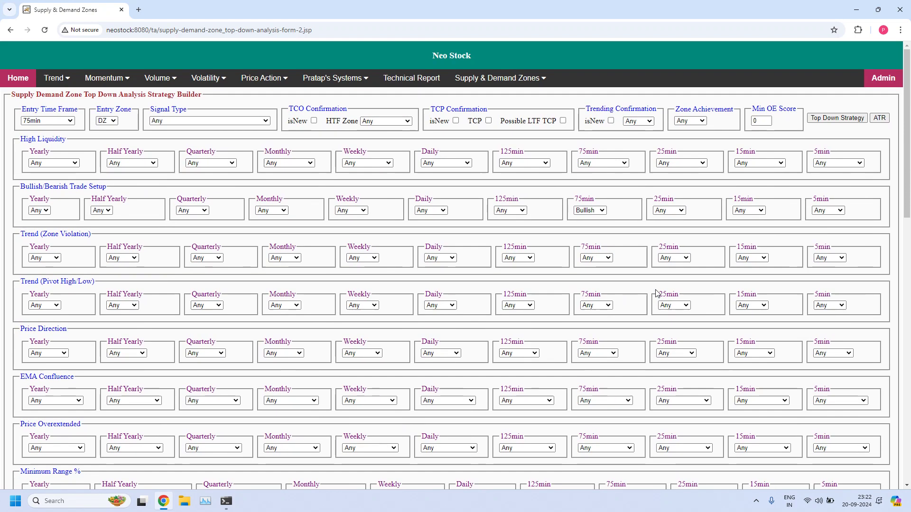
pyautogui.click(690, 120)
pyautogui.click(686, 149)
pyautogui.press('v')
pyautogui.press('Tab')
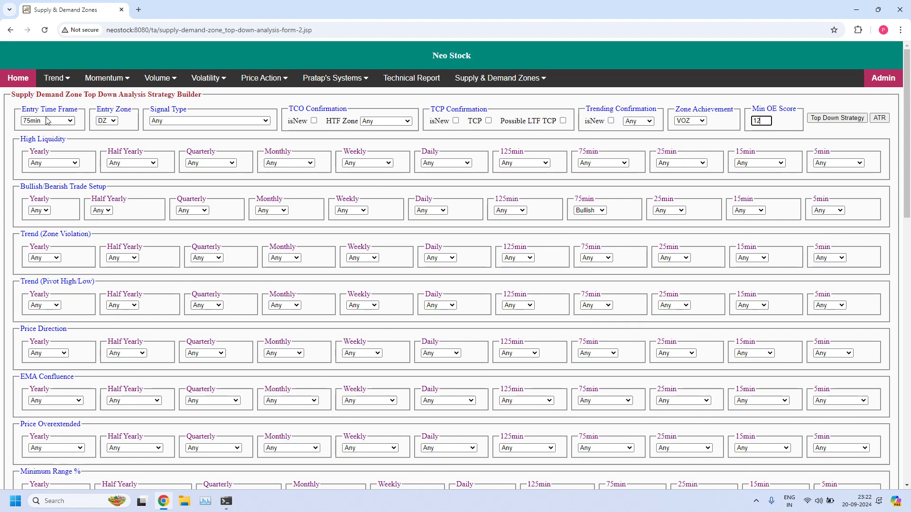
pyautogui.click(833, 119)
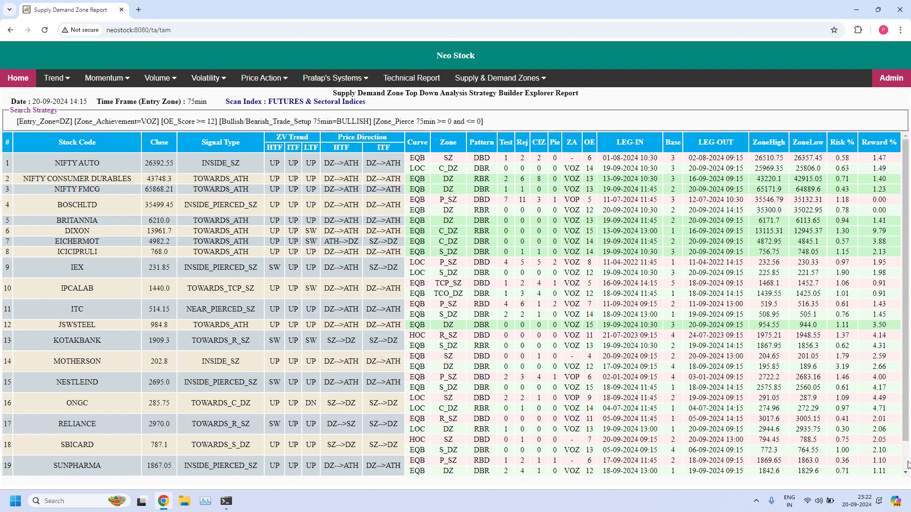
pyautogui.scroll(-1, 907, 465)
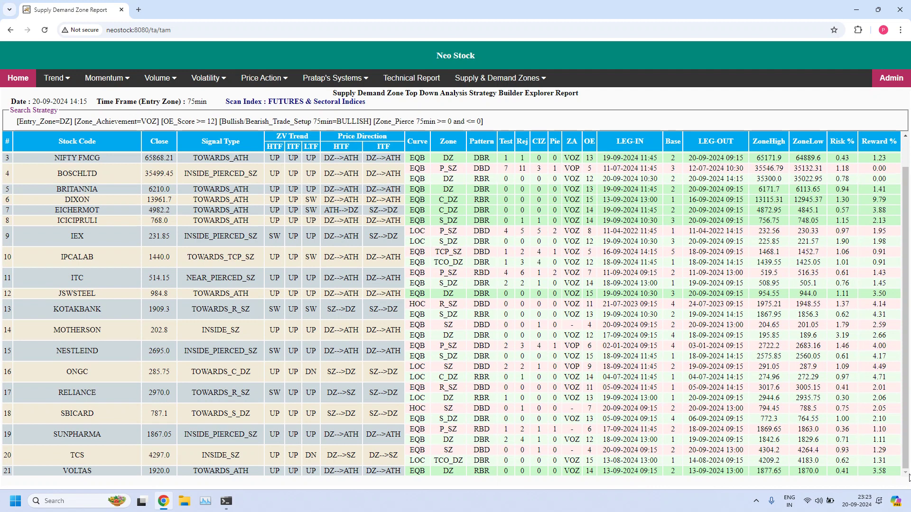
# Return to the strategy builder, set the 75min DZ with Daily DZ confluence to Yes, and regenerate the report
pyautogui.click(10, 30)
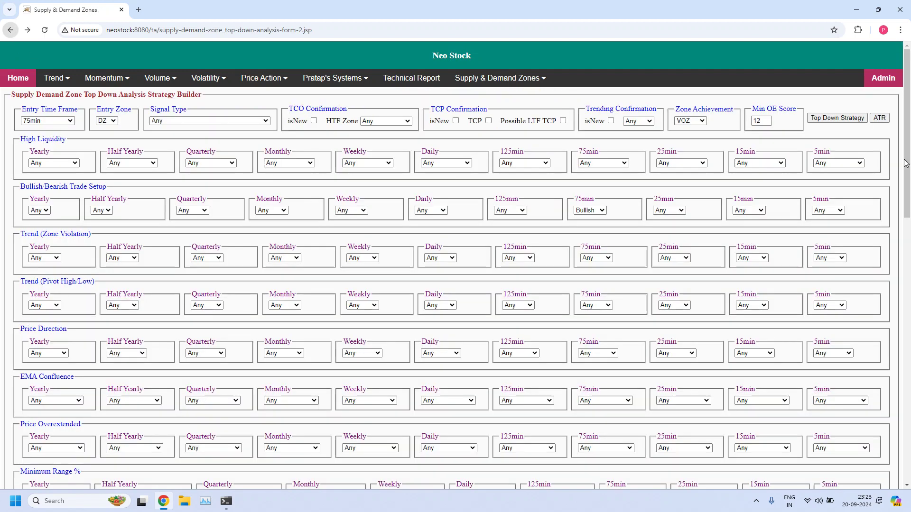
pyautogui.moveTo(907, 167); pyautogui.dragTo(908, 328)
pyautogui.moveTo(625, 453); pyautogui.dragTo(712, 454)
pyautogui.click(715, 453)
pyautogui.click(713, 474)
pyautogui.scroll(10, 761, 448)
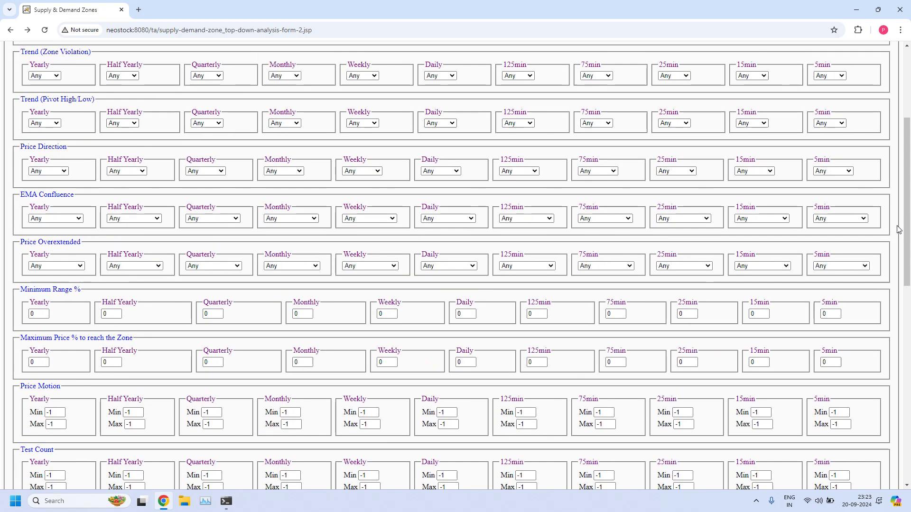
pyautogui.click(829, 118)
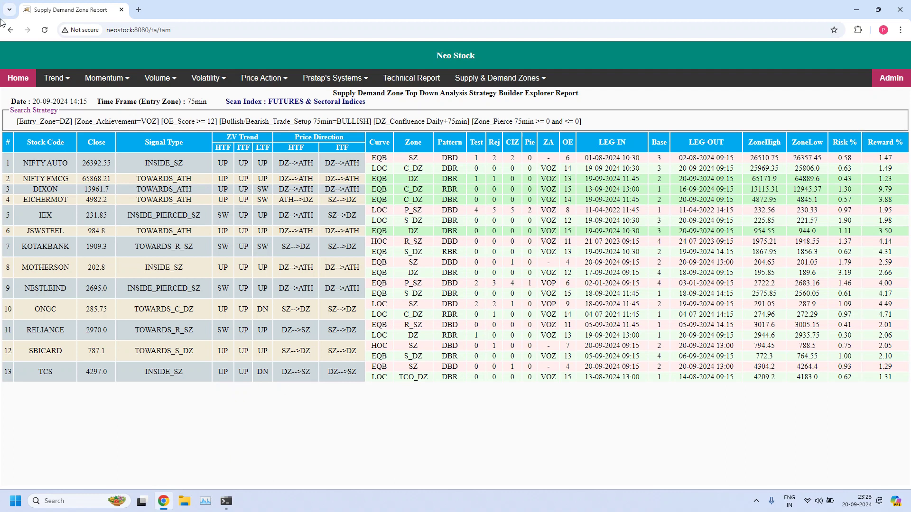
# Return to the strategy builder, set the Daily EMA Confluence to DZ_DEMAC, and regenerate the report
pyautogui.click(10, 30)
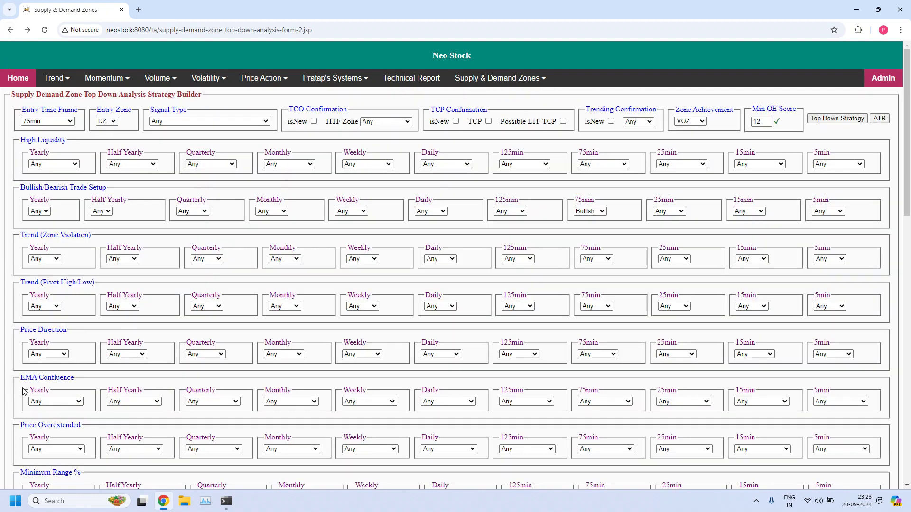
pyautogui.moveTo(20, 382); pyautogui.dragTo(82, 380)
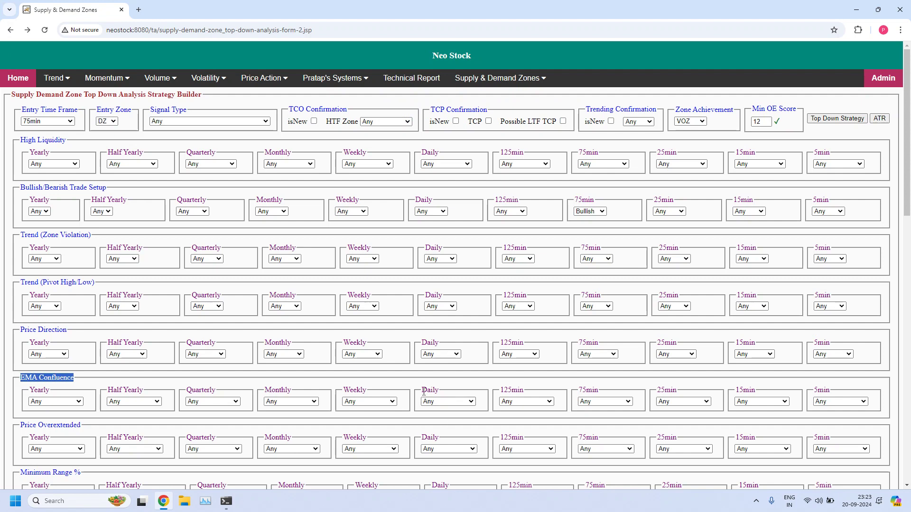
pyautogui.click(463, 403)
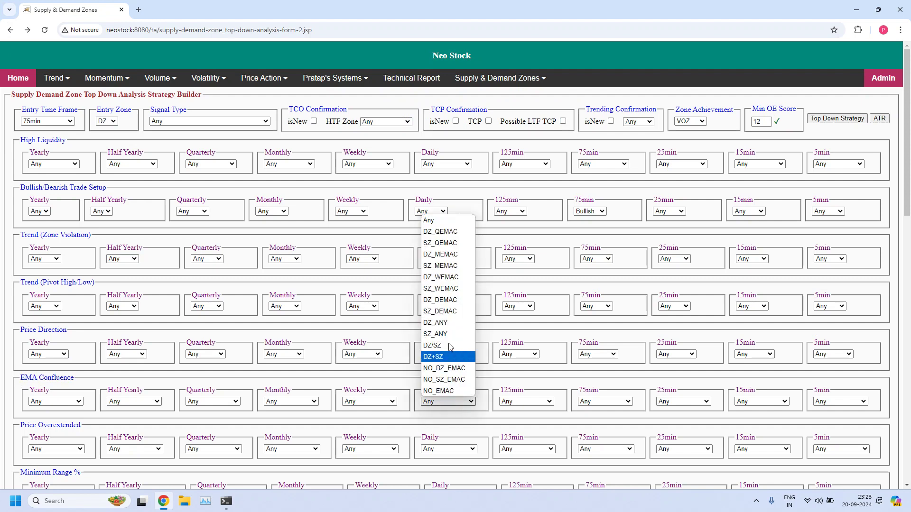
pyautogui.click(447, 300)
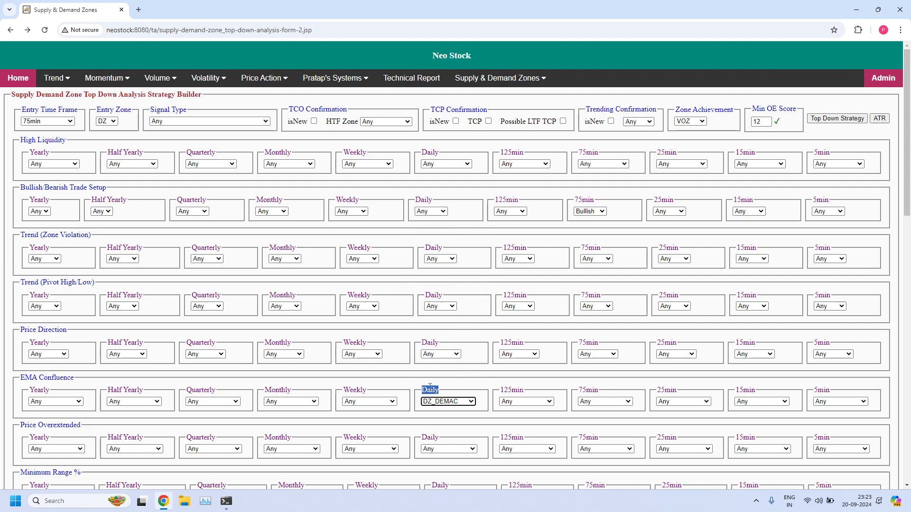
pyautogui.click(823, 119)
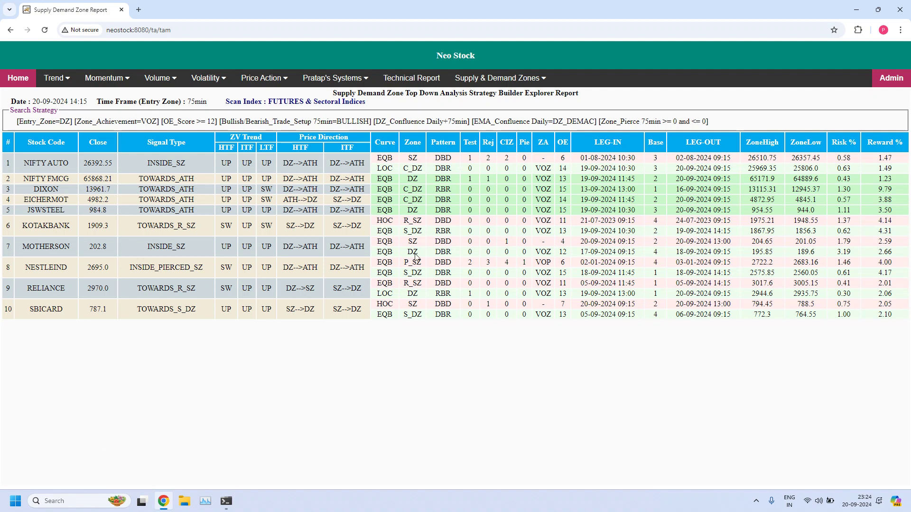
# Return to the strategy builder and reset the Daily EMA Confluence to Any
pyautogui.click(10, 29)
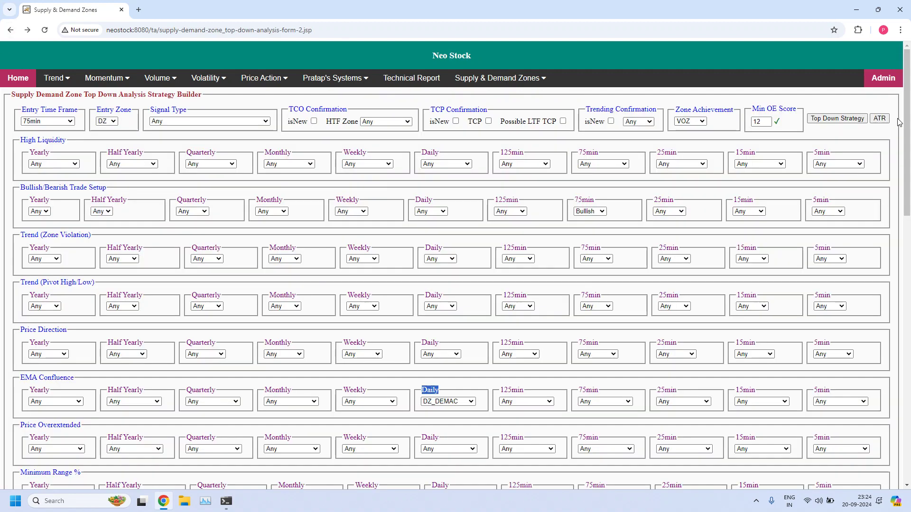
pyautogui.moveTo(908, 124); pyautogui.dragTo(908, 127)
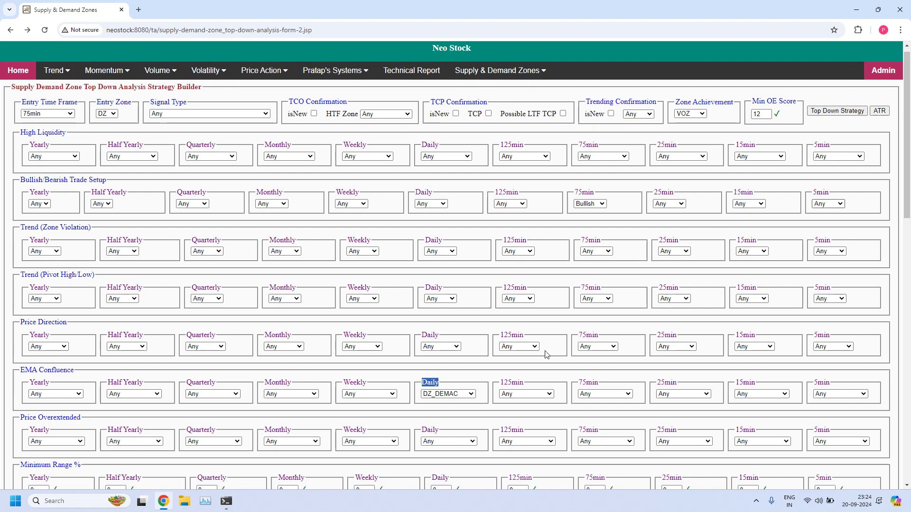
pyautogui.click(448, 394)
pyautogui.click(430, 213)
pyautogui.doubleClick(457, 382)
# Set the Daily DZ with Monthly DZ option in Demand Zone Confluence to Yes
pyautogui.moveTo(907, 192); pyautogui.dragTo(909, 367)
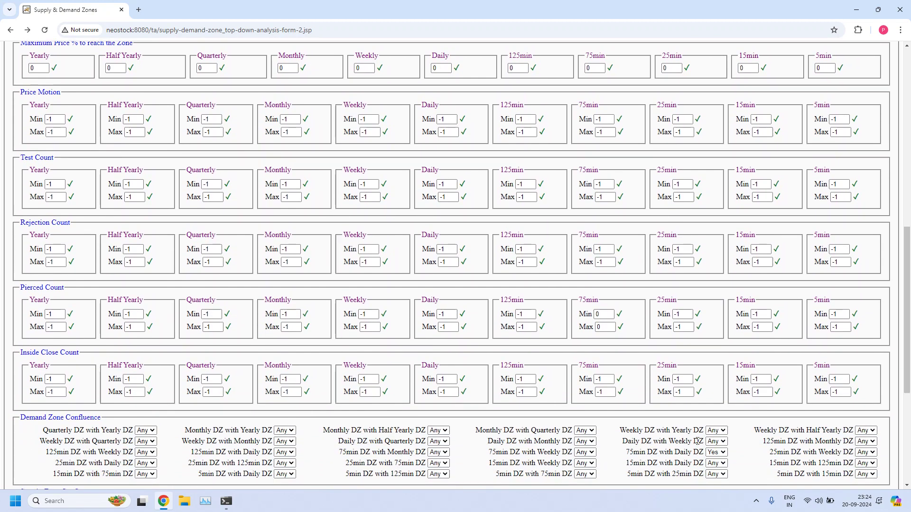
pyautogui.moveTo(487, 445); pyautogui.dragTo(579, 443)
pyautogui.click(585, 441)
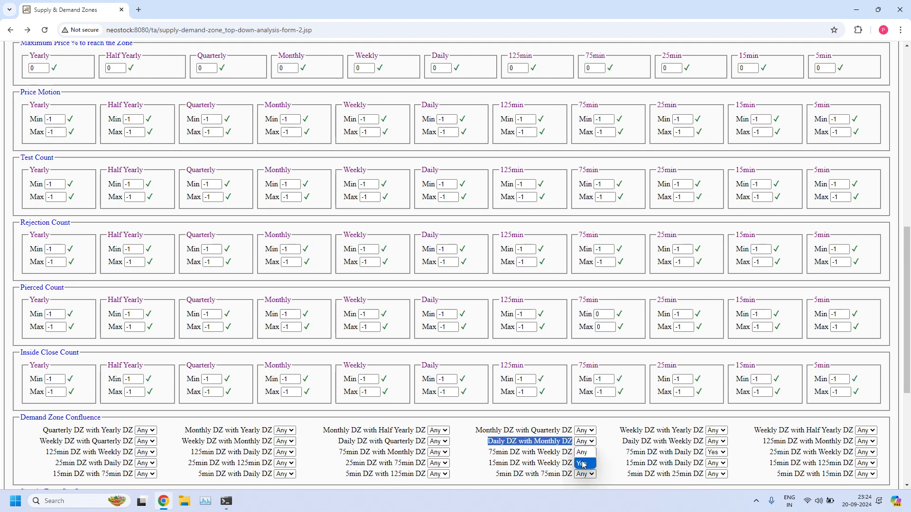
pyautogui.click(584, 463)
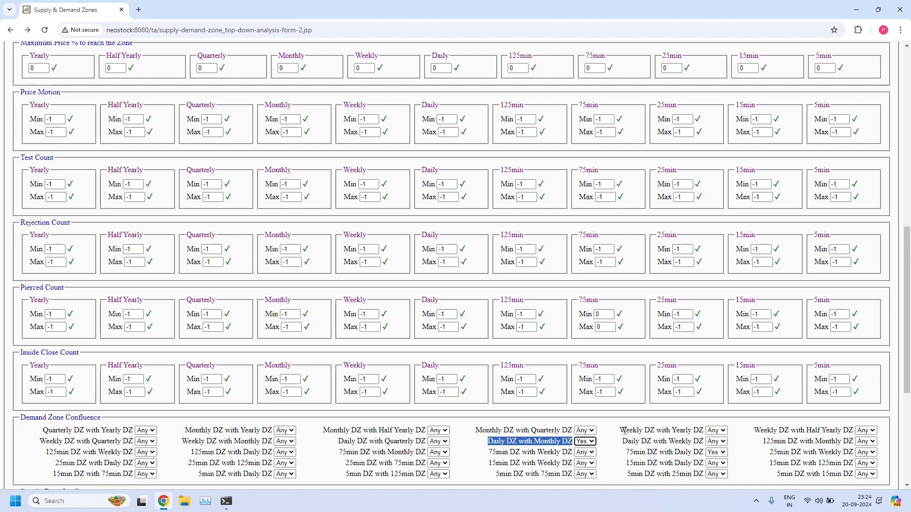
# Set the Weekly DZ with Monthly DZ confluence to Yes and regenerate the 75min demand-zone report
pyautogui.moveTo(621, 430); pyautogui.dragTo(663, 429)
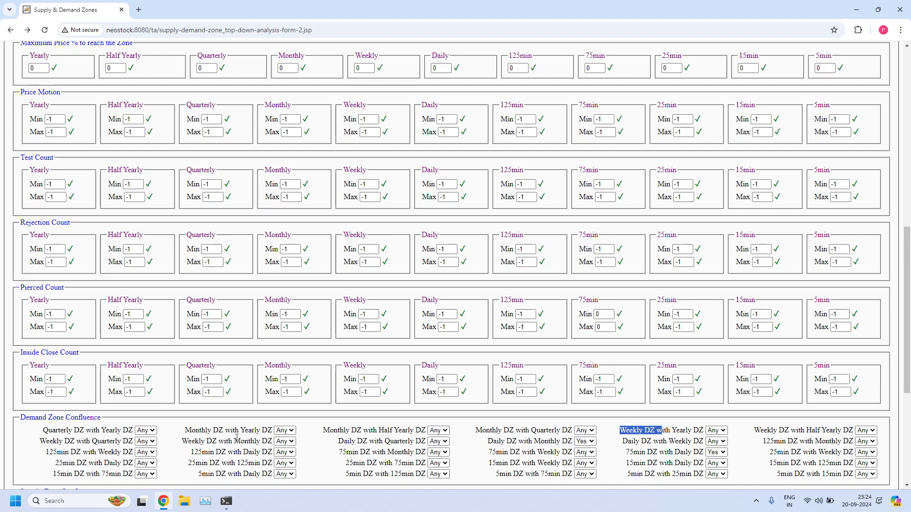
pyautogui.moveTo(182, 441); pyautogui.dragTo(273, 446)
pyautogui.click(280, 442)
pyautogui.click(284, 460)
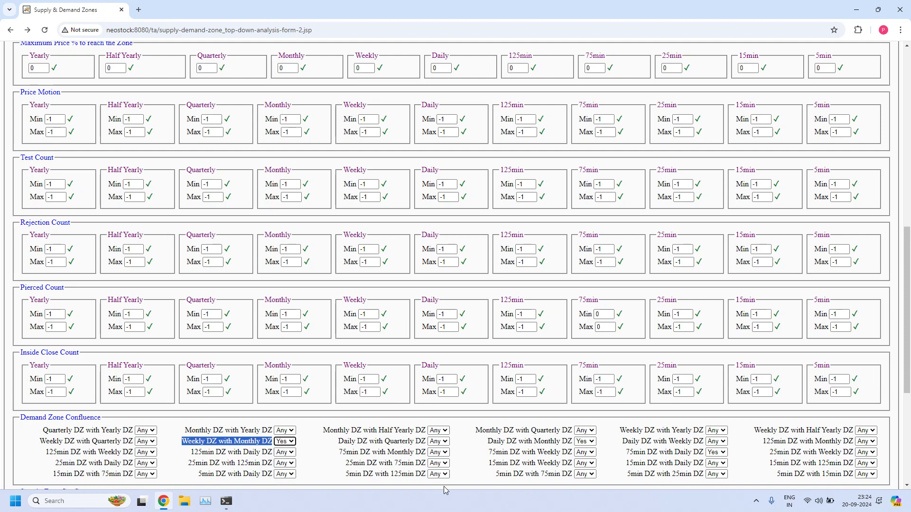
pyautogui.scroll(12, 840, 332)
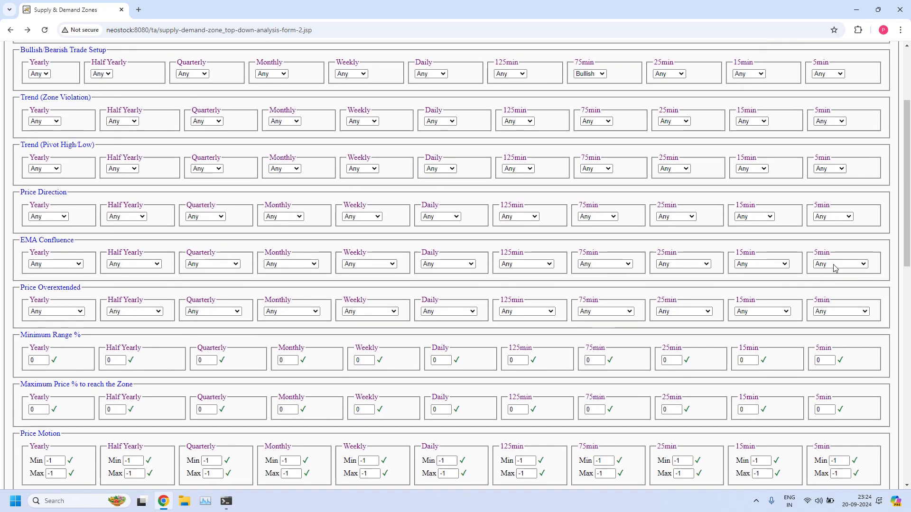
pyautogui.click(837, 118)
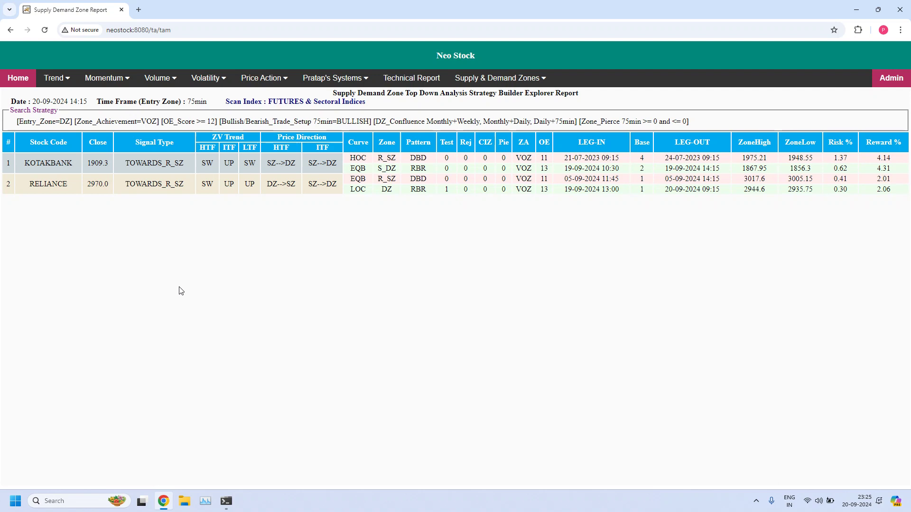
# Open a fresh Top Down Analysis Strategy Builder and set a 75min entry time frame, SZ entry zone and Bearish 75min trade setup
pyautogui.moveTo(489, 79)
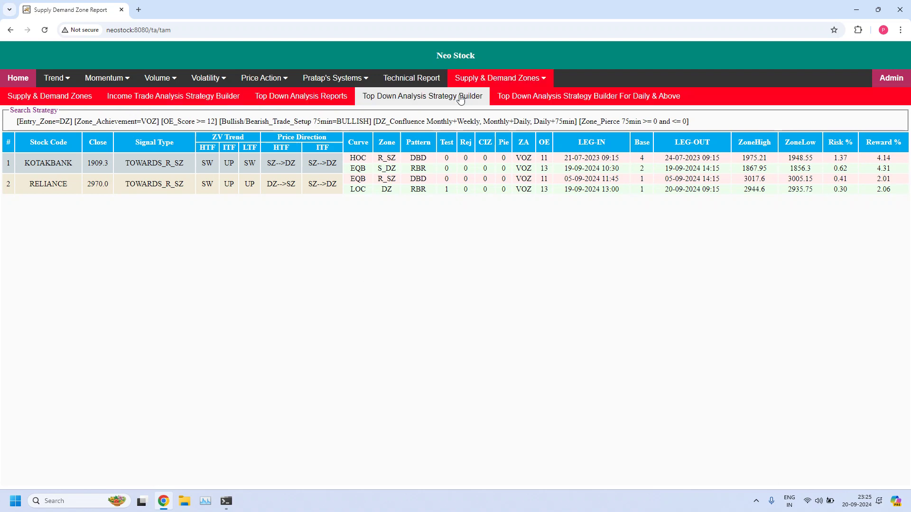
pyautogui.click(460, 94)
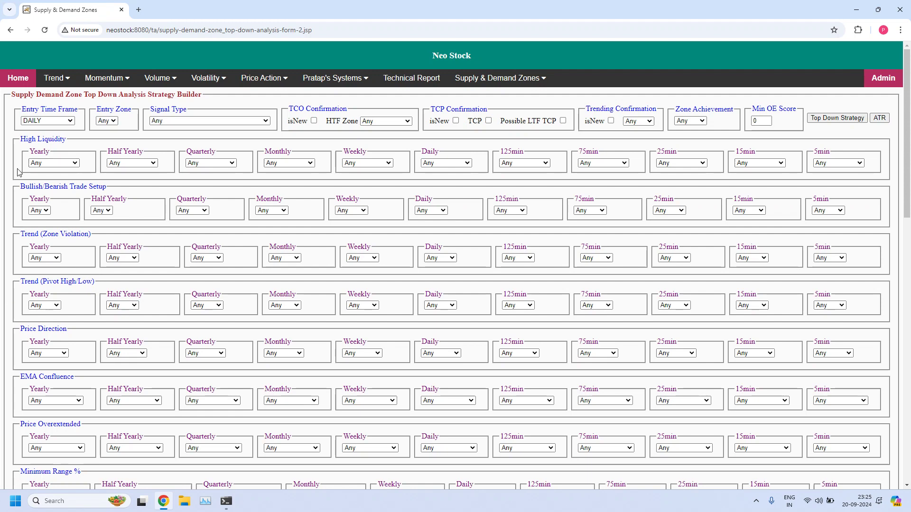
pyautogui.click(68, 121)
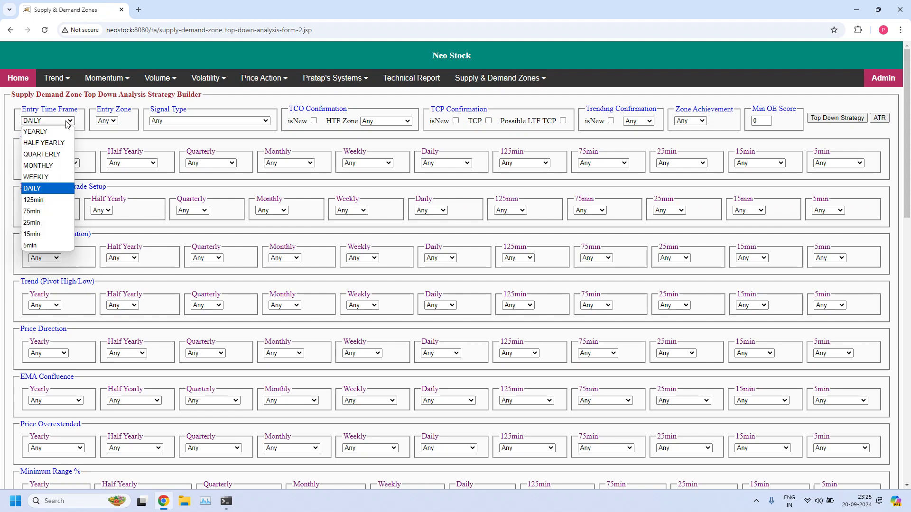
pyautogui.click(32, 211)
pyautogui.click(112, 121)
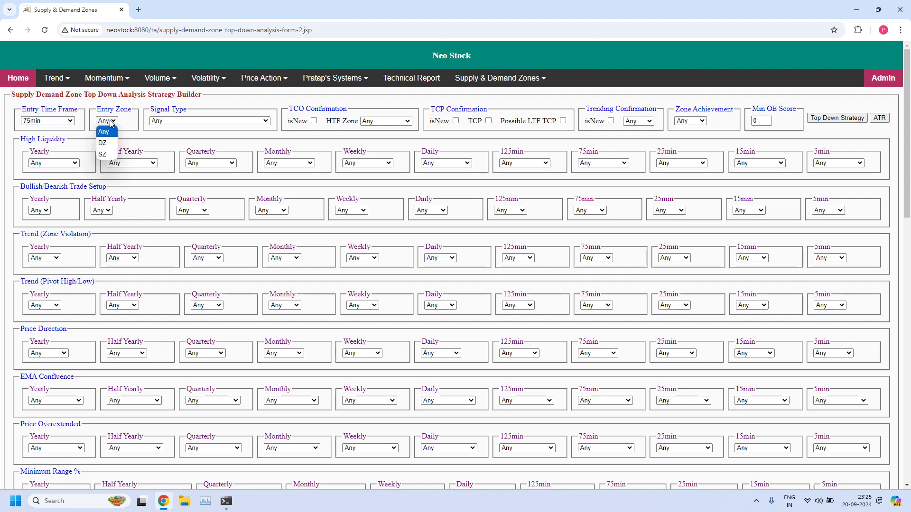
pyautogui.click(103, 155)
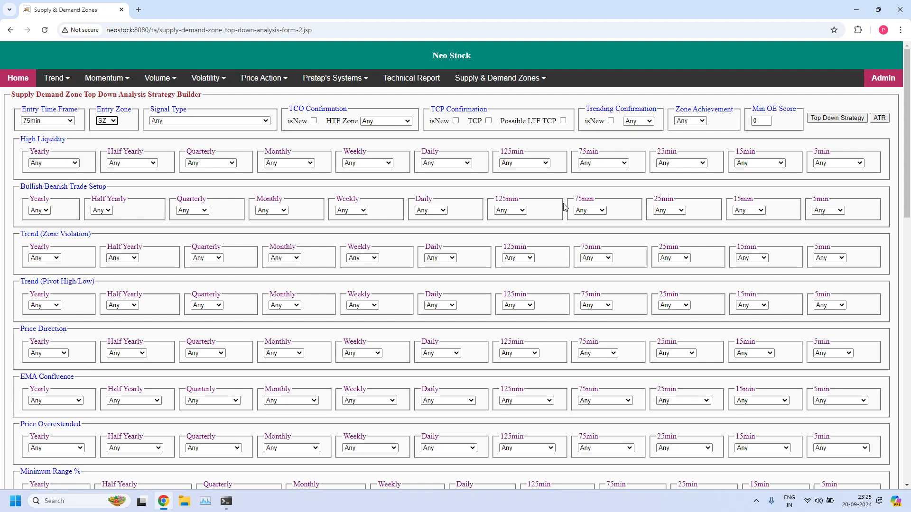
pyautogui.click(597, 211)
pyautogui.click(586, 244)
# Set the minimum and maximum 75min Pierced Count to 0
pyautogui.moveTo(906, 138); pyautogui.dragTo(906, 263)
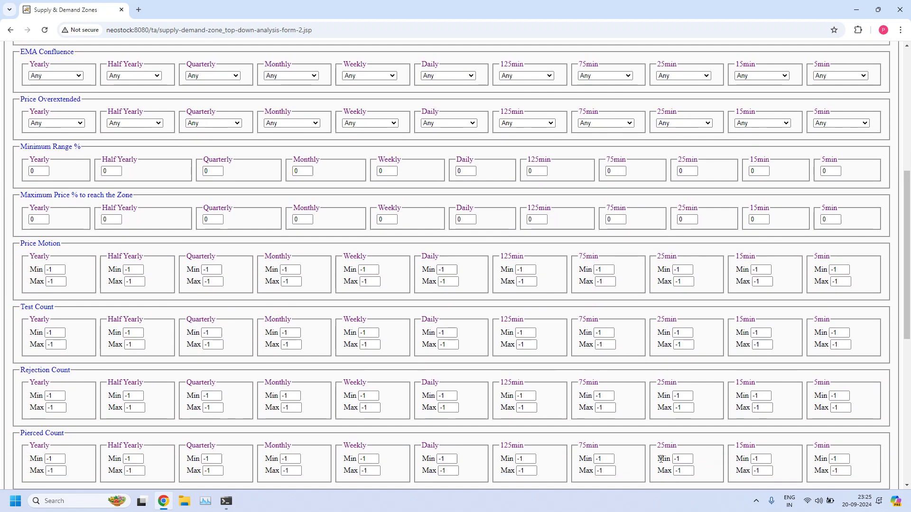
pyautogui.click(612, 460)
pyautogui.hotkey('ctrl', 'a')
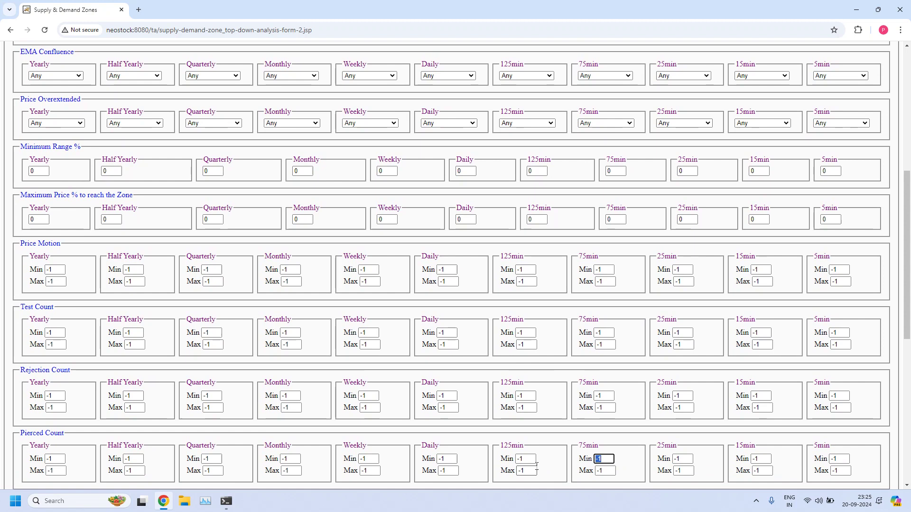
pyautogui.write('0')
pyautogui.press('Tab')
# Set Zone Achievement to VOZ and Min OE Score to 12, and generate the 75min supply-zone Top Down Strategy report
pyautogui.scroll(7, 697, 264)
pyautogui.click(690, 121)
pyautogui.click(688, 140)
pyautogui.click(760, 121)
pyautogui.hotkey('ctrl', 'a')
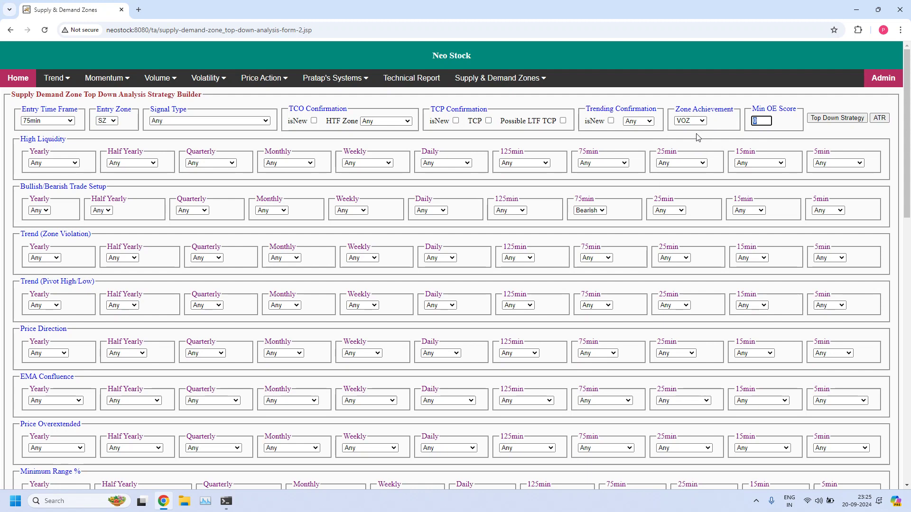
pyautogui.write('12')
pyautogui.click(837, 117)
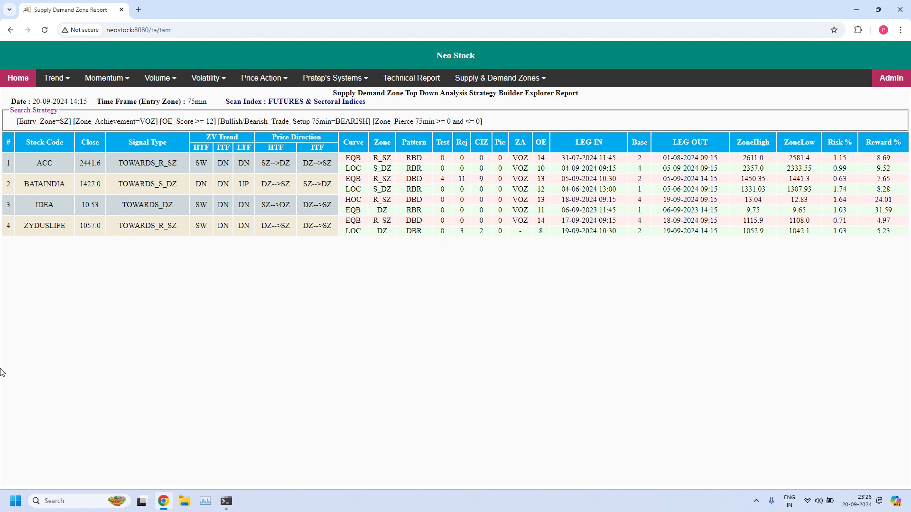
# Return to the strategy builder, set 75min SZ with Daily SZ in Supply Zone Confluence to Yes and regenerate the report
pyautogui.click(9, 30)
pyautogui.moveTo(909, 163); pyautogui.dragTo(908, 263)
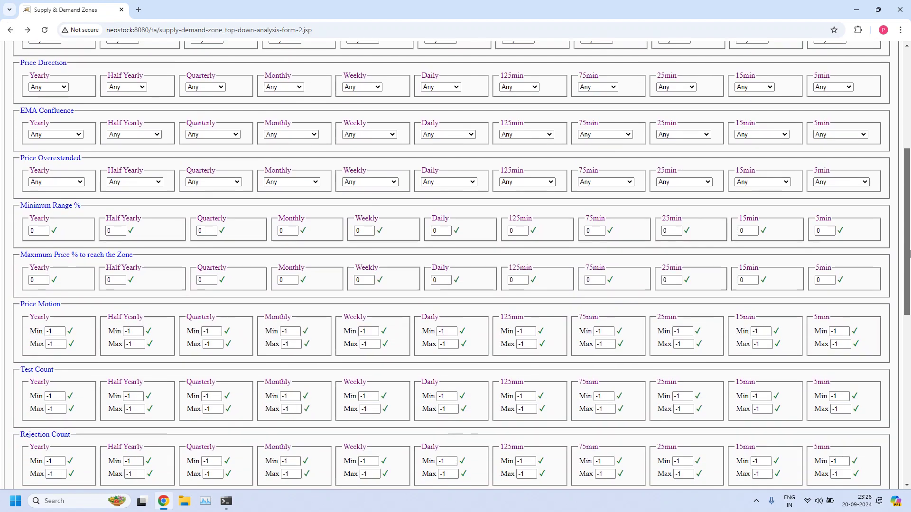
pyautogui.scroll(6, 311, 212)
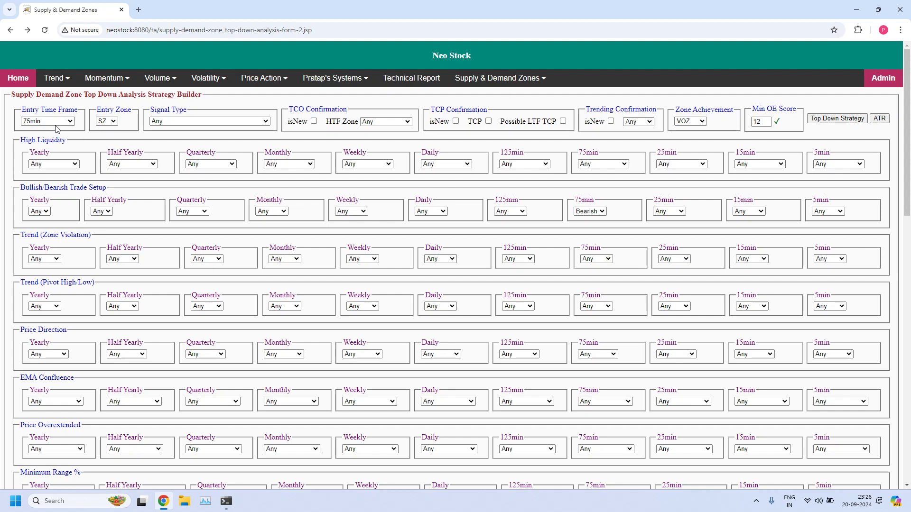
pyautogui.moveTo(908, 194); pyautogui.dragTo(908, 398)
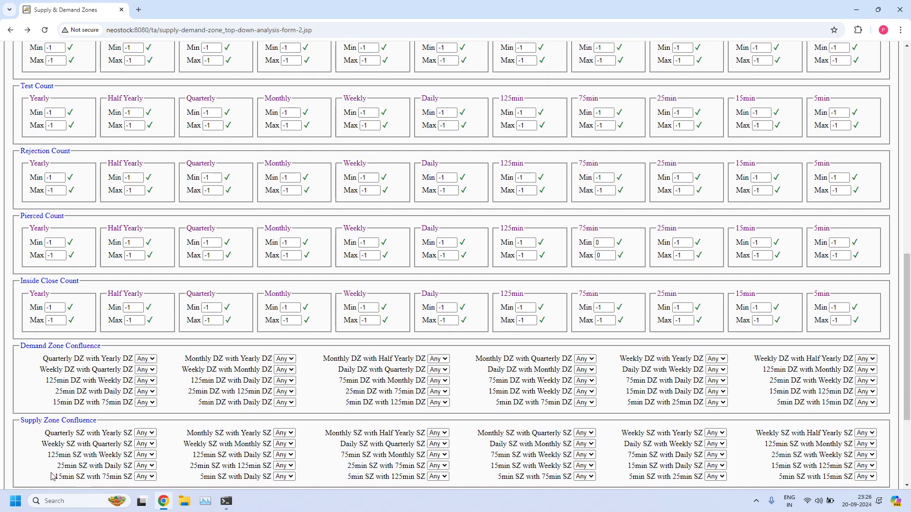
pyautogui.moveTo(627, 456); pyautogui.dragTo(714, 456)
pyautogui.click(715, 455)
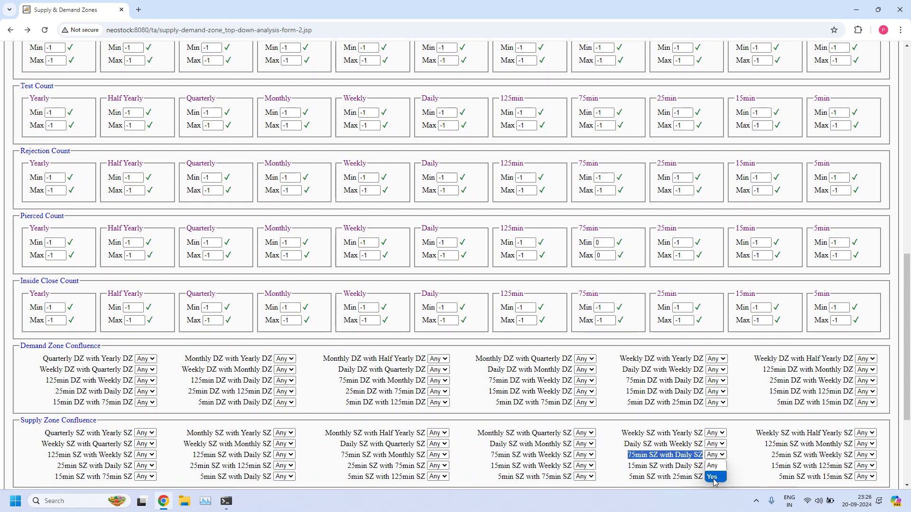
pyautogui.click(714, 477)
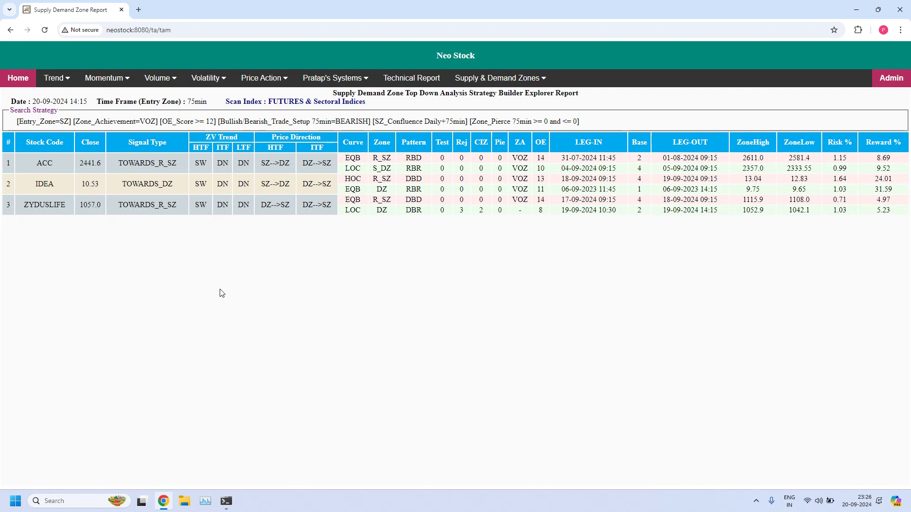
# Return to the strategy builder, set the Daily EMA Confluence to SZ_DEMAC and regenerate the 75min supply-zone report
pyautogui.click(10, 29)
pyautogui.moveTo(7, 380); pyautogui.dragTo(90, 383)
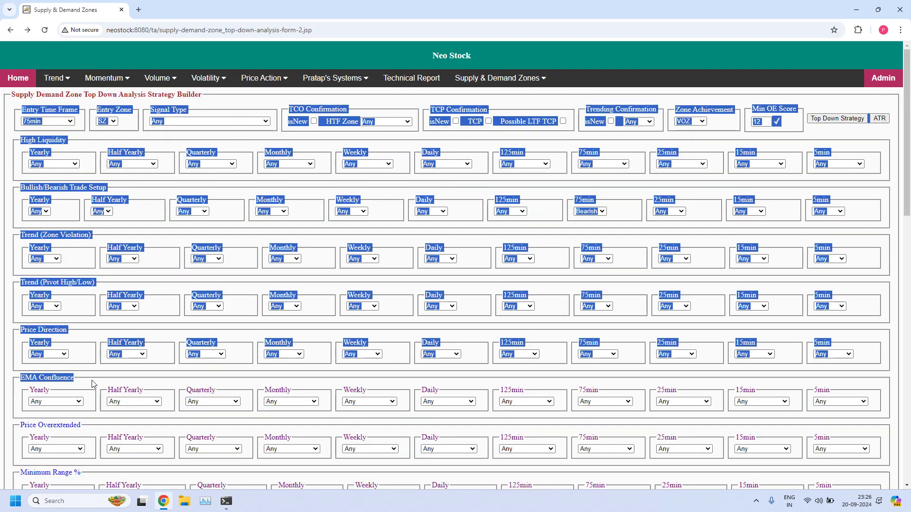
pyautogui.click(90, 384)
pyautogui.moveTo(19, 379); pyautogui.dragTo(94, 380)
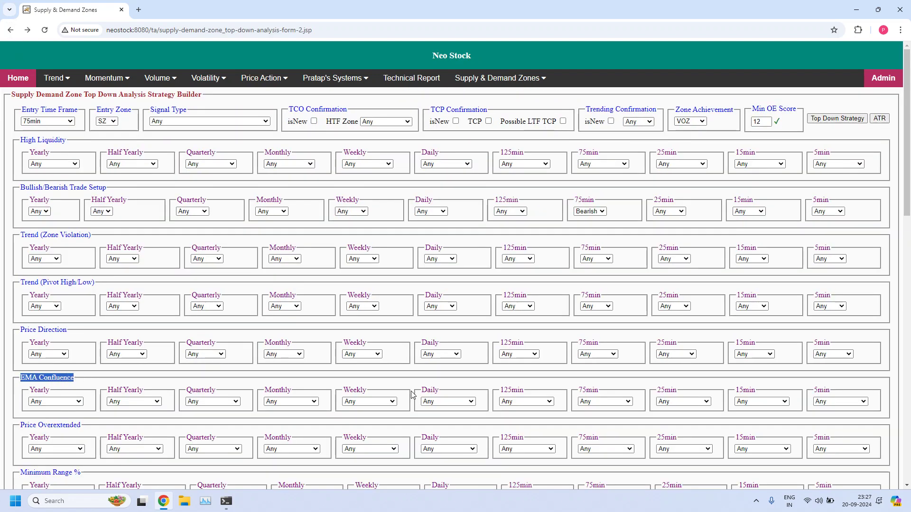
pyautogui.moveTo(421, 390); pyautogui.dragTo(435, 388)
pyautogui.click(470, 402)
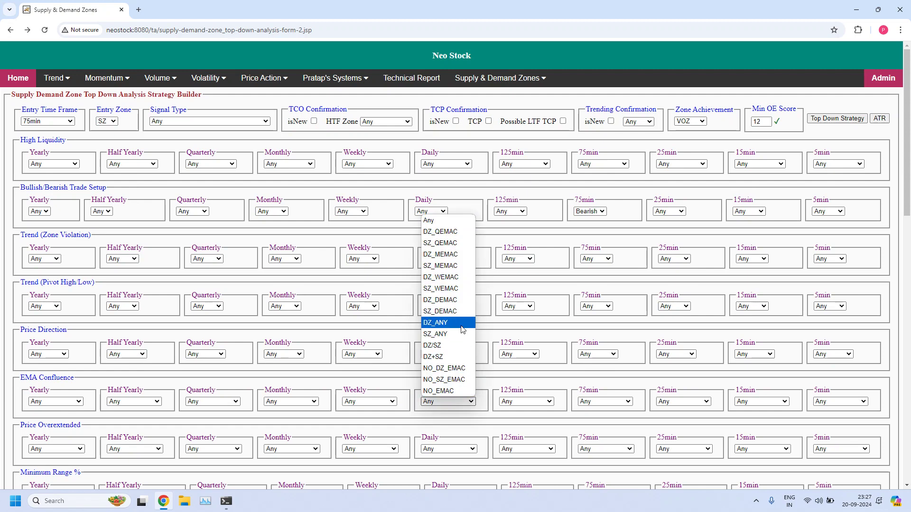
pyautogui.click(454, 313)
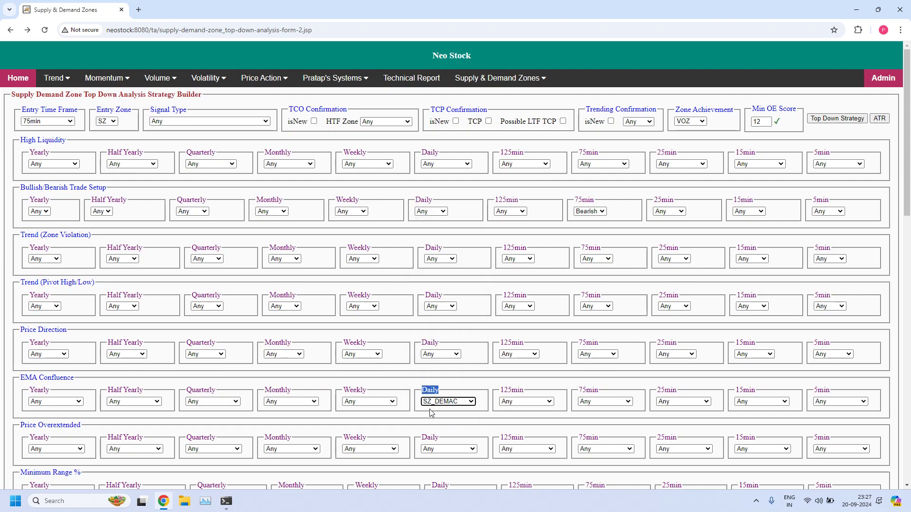
pyautogui.click(838, 122)
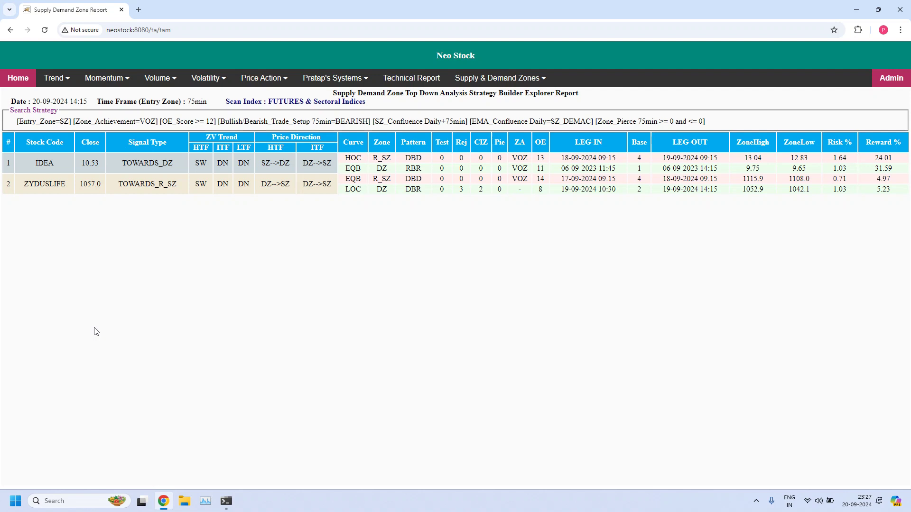
# Go back to the supply-zone strategy form and reset the Daily EMA Confluence to Any
pyautogui.click(10, 30)
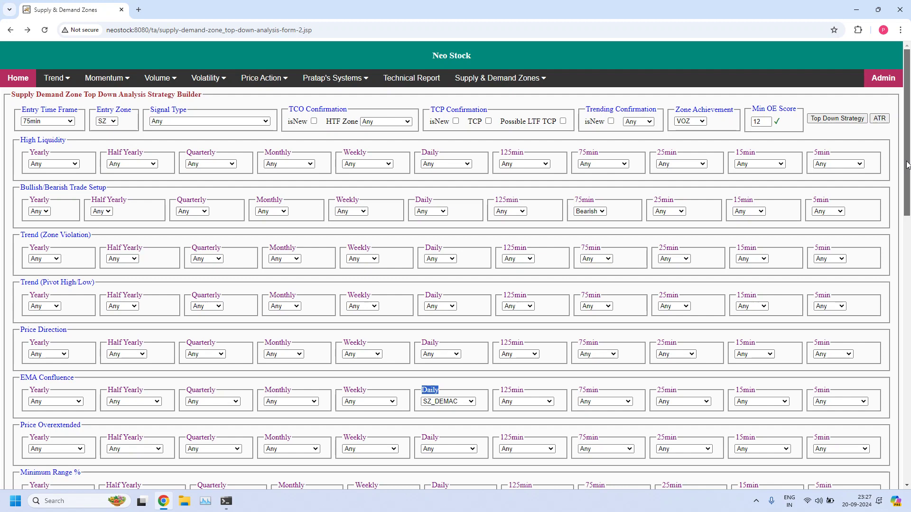
pyautogui.click(462, 403)
pyautogui.click(463, 218)
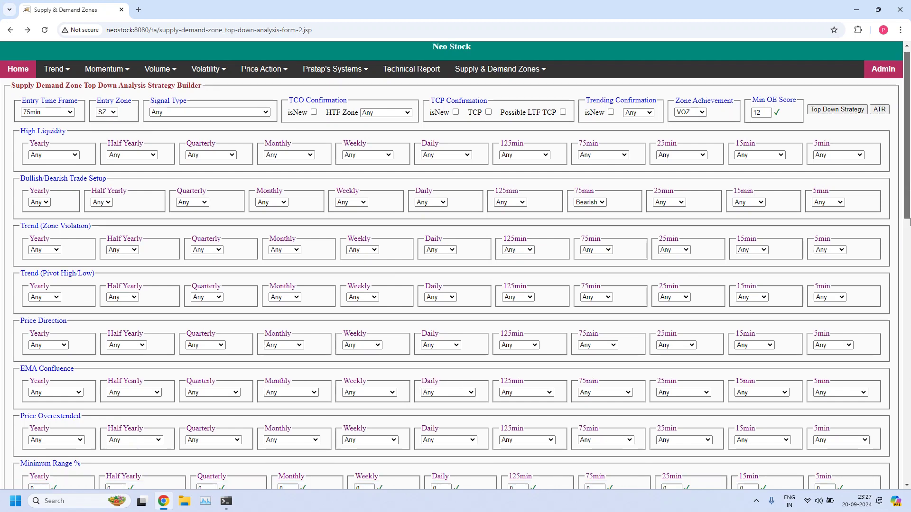
# Set the 75min SZ with Weekly SZ option in Supply Zone Confluence to Yes
pyautogui.moveTo(906, 210); pyautogui.dragTo(895, 404)
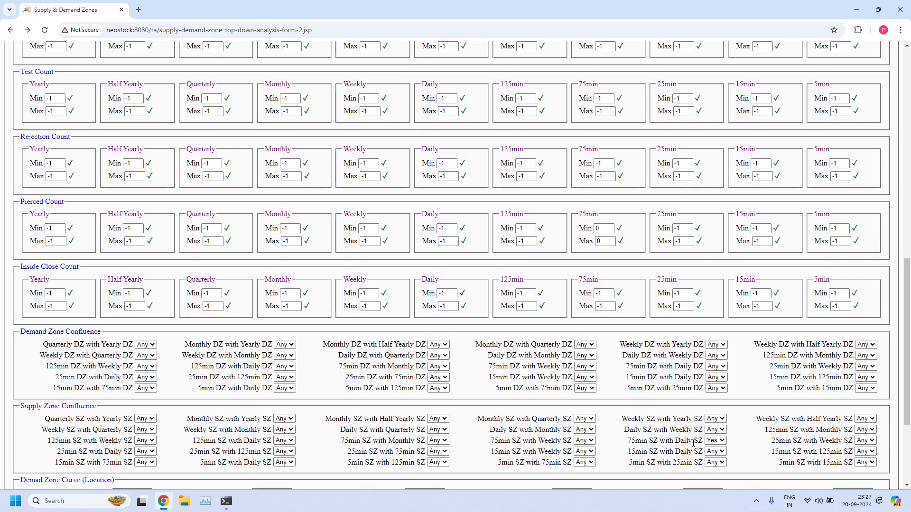
pyautogui.moveTo(491, 441); pyautogui.dragTo(586, 442)
pyautogui.click(589, 441)
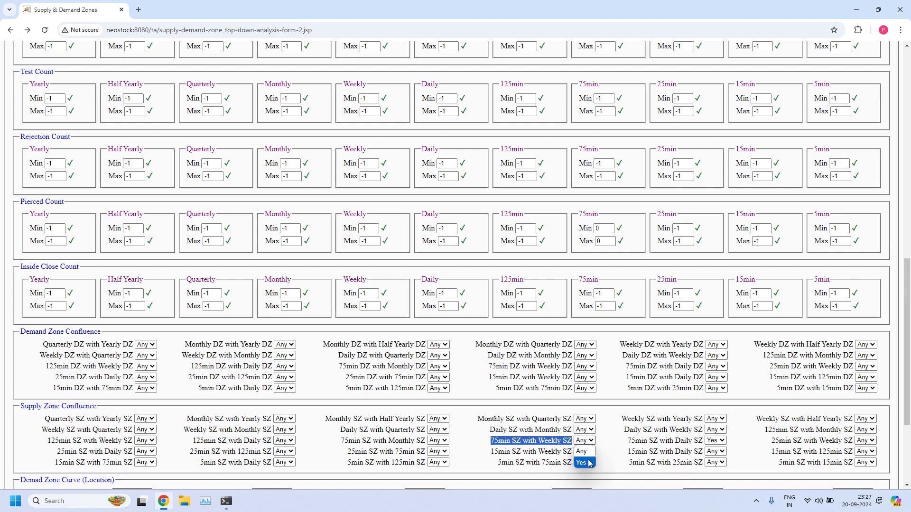
pyautogui.click(589, 462)
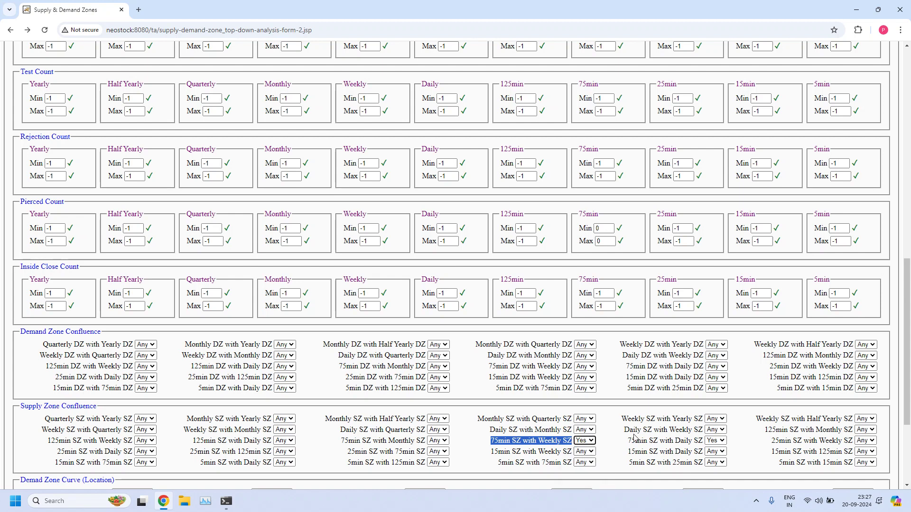
# Set the Daily SZ with Weekly SZ confluence to Yes and regenerate the 75min supply-zone report
pyautogui.moveTo(626, 431); pyautogui.dragTo(712, 430)
pyautogui.click(715, 430)
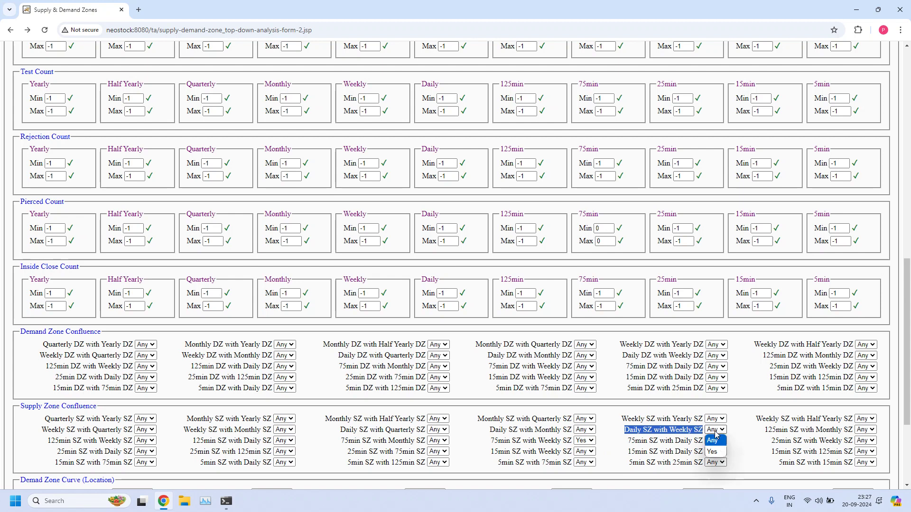
pyautogui.click(712, 452)
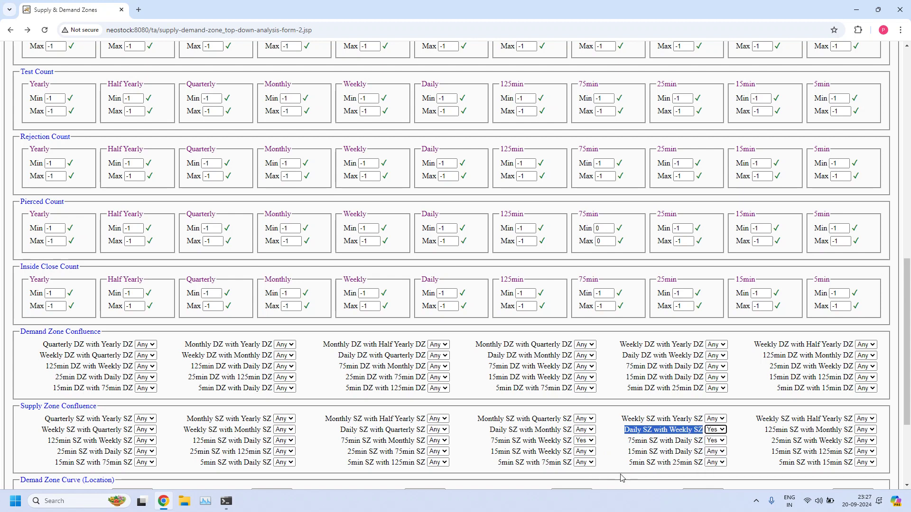
pyautogui.scroll(20, 788, 294)
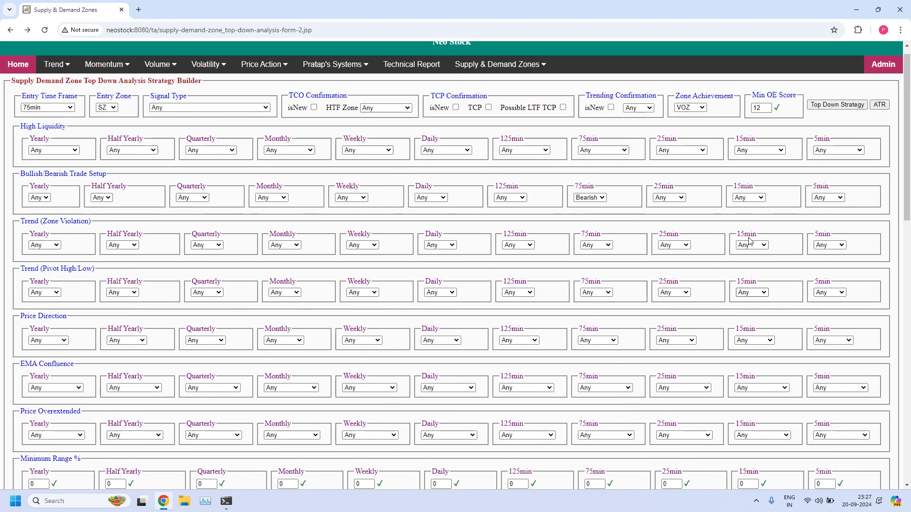
pyautogui.click(837, 119)
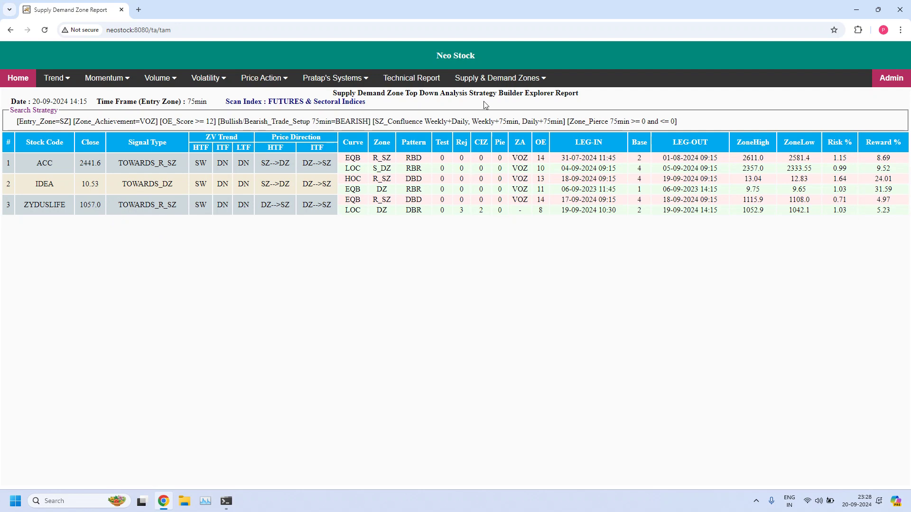
# Open a fresh Top Down Analysis Strategy Builder and set a 15min entry time frame with DZ as entry zone
pyautogui.moveTo(491, 85)
pyautogui.click(443, 96)
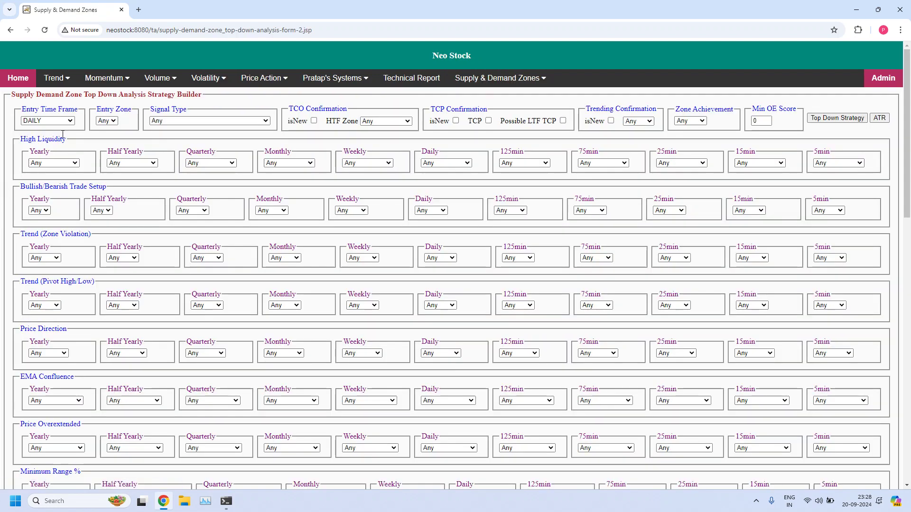
pyautogui.click(48, 121)
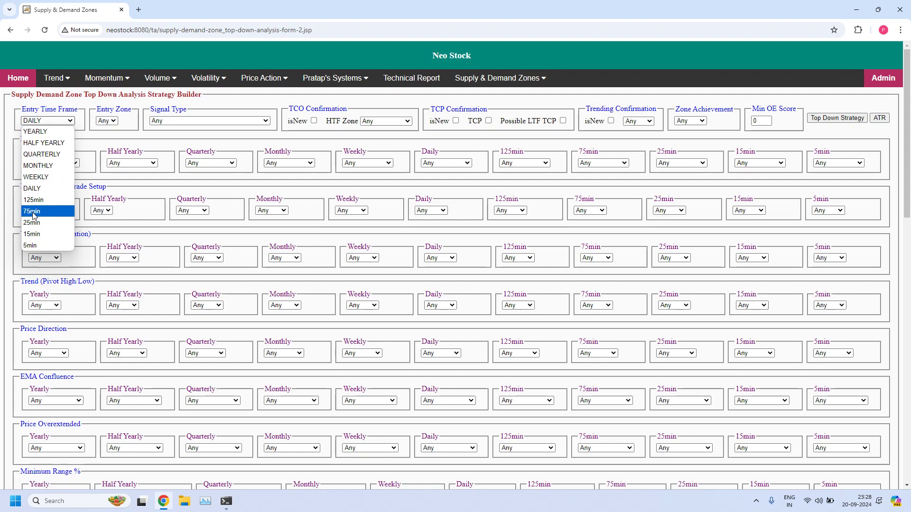
pyautogui.click(32, 234)
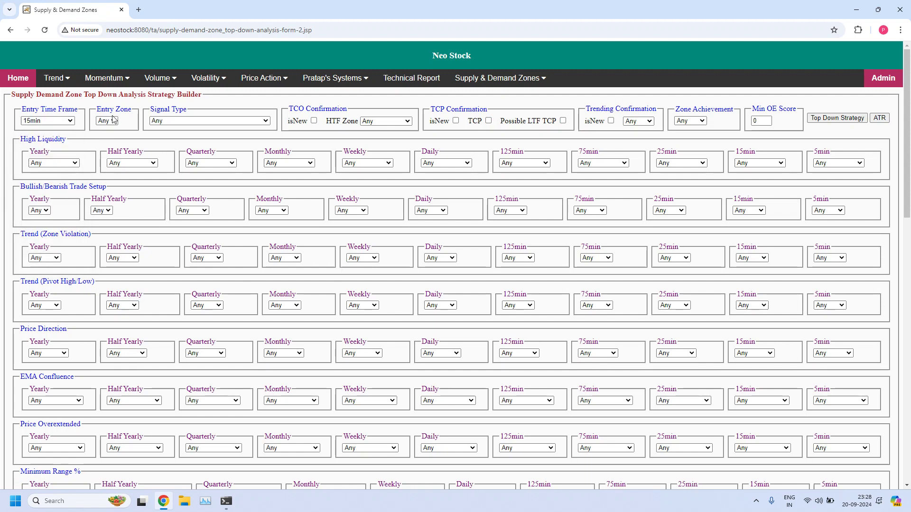
pyautogui.click(112, 120)
pyautogui.click(105, 137)
# Set the 15min Bullish/Bearish Trade Setup to Bullish
pyautogui.moveTo(18, 188); pyautogui.dragTo(136, 188)
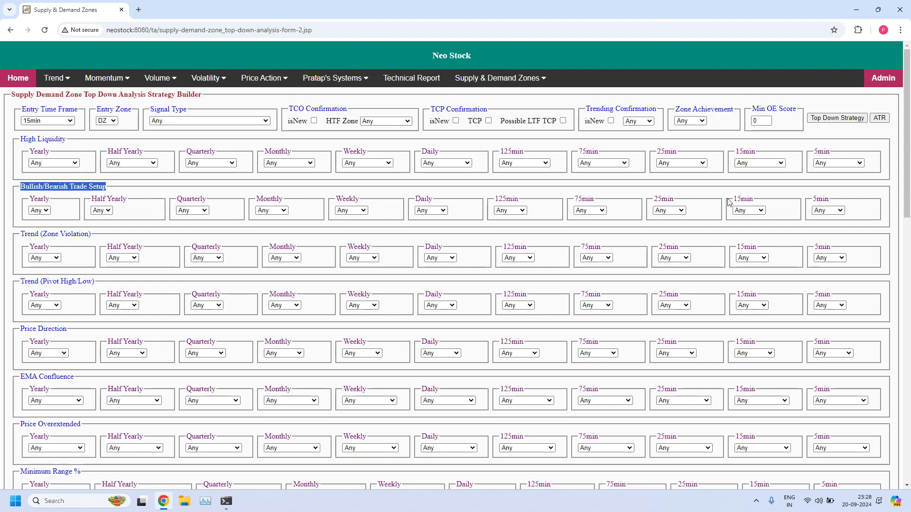
pyautogui.moveTo(729, 203); pyautogui.dragTo(754, 201)
pyautogui.click(749, 210)
pyautogui.click(747, 232)
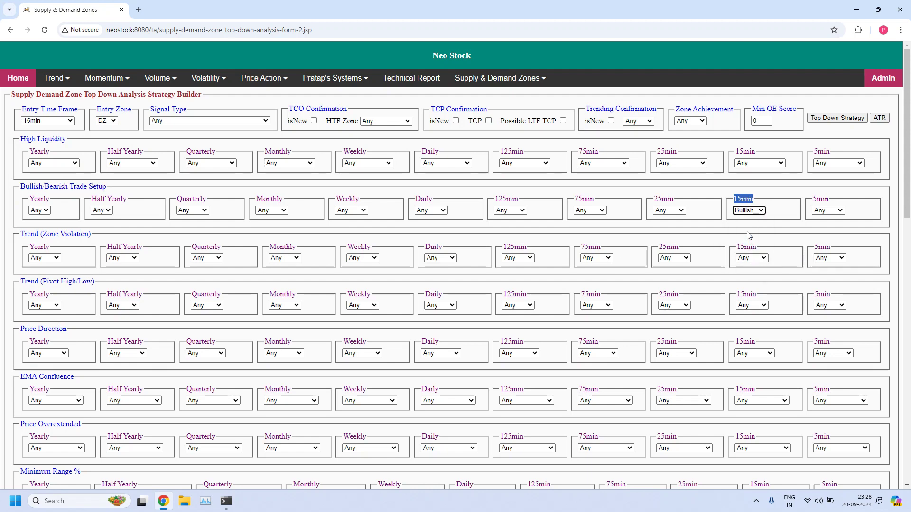
pyautogui.click(785, 193)
# Set the minimum and maximum 15min Pierced Count to 0
pyautogui.moveTo(908, 163); pyautogui.dragTo(909, 287)
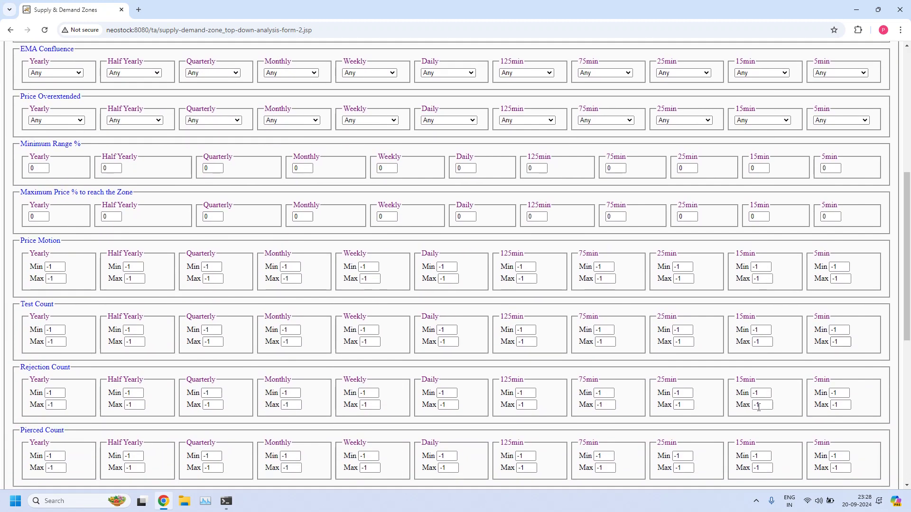
pyautogui.click(730, 460)
pyautogui.write('0')
pyautogui.press('Tab')
pyautogui.write('0')
# Set Zone Achievement to VOZ and Min OE Score to 12, and generate the 15min demand-zone Top Down Strategy report
pyautogui.scroll(7, 803, 426)
pyautogui.click(690, 121)
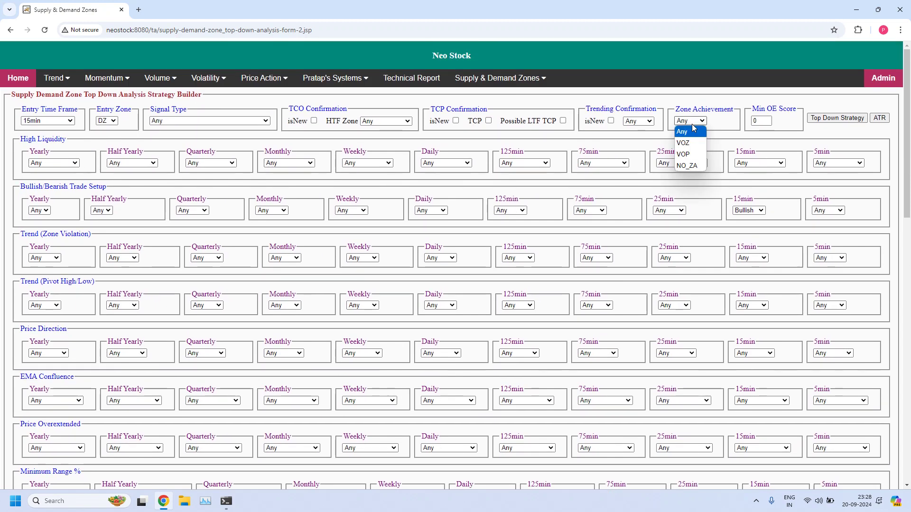
pyautogui.click(684, 144)
pyautogui.press('Tab')
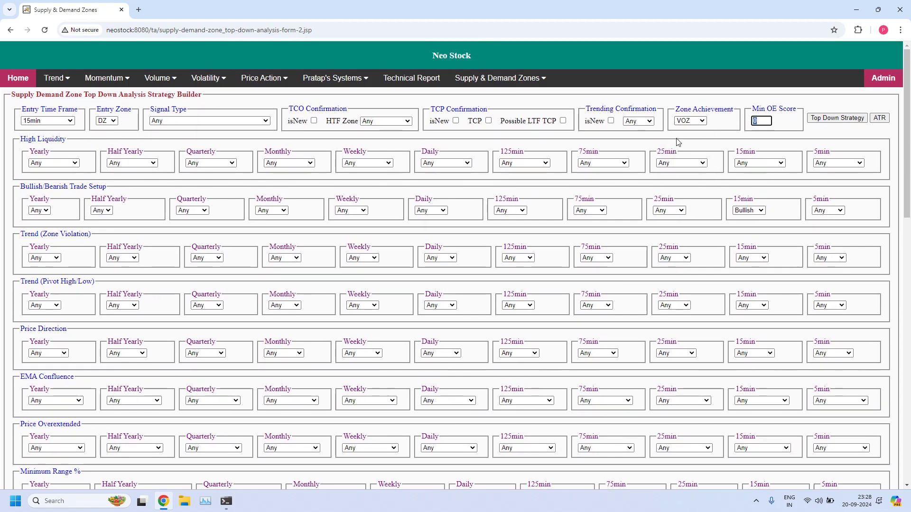
pyautogui.write('12')
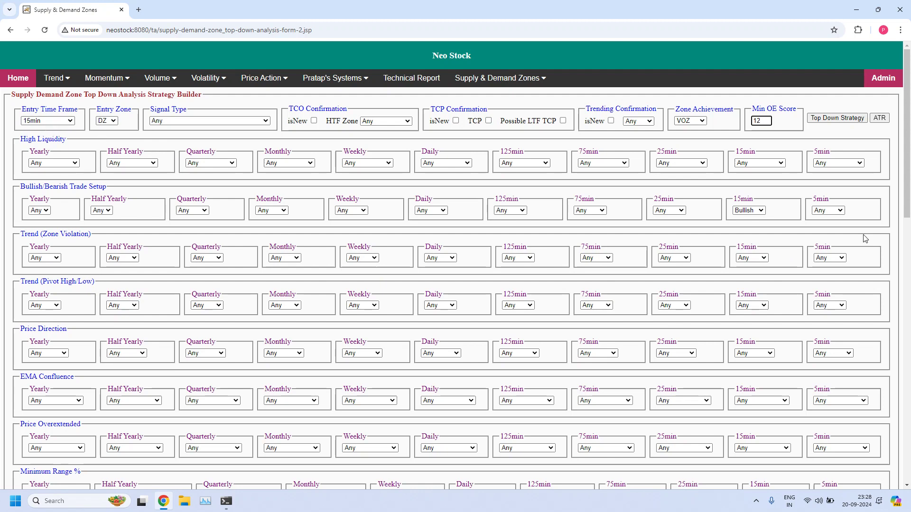
pyautogui.click(840, 118)
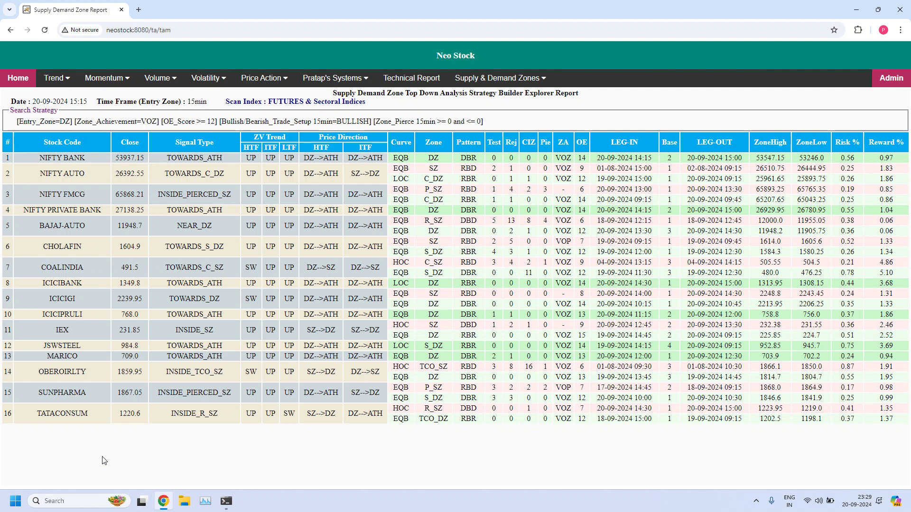
# Return to the strategy form, set 15min DZ with 75min DZ confluence to Yes, and generate the Top Down Strategy report
pyautogui.click(13, 35)
pyautogui.moveTo(907, 179); pyautogui.dragTo(904, 354)
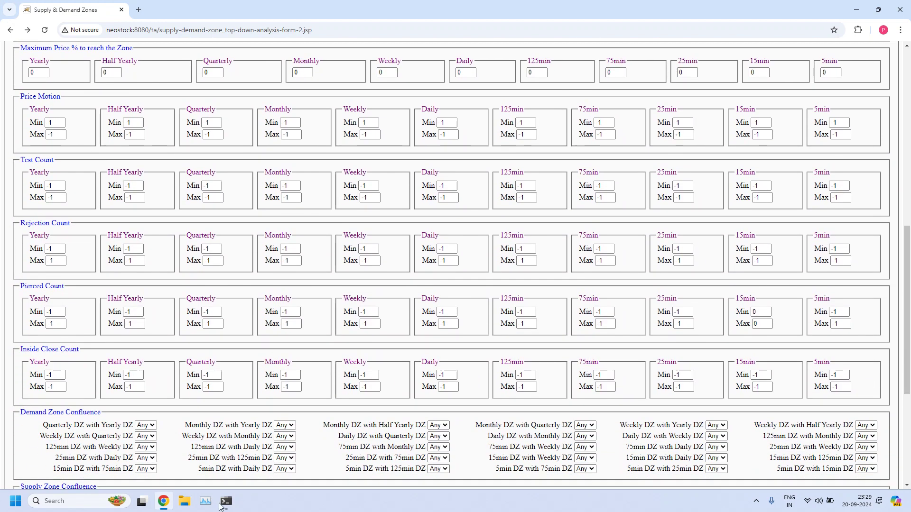
pyautogui.moveTo(50, 474); pyautogui.dragTo(144, 474)
pyautogui.click(144, 469)
pyautogui.scroll(7, 745, 239)
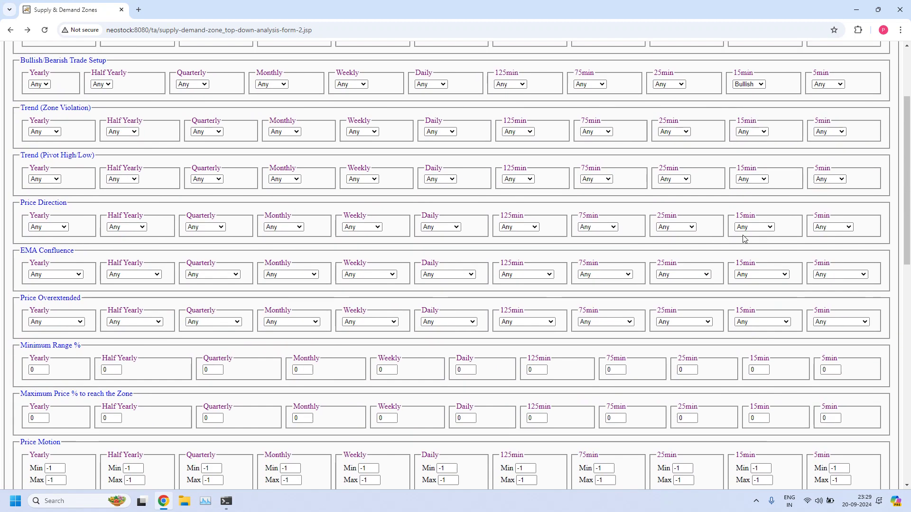
pyautogui.scroll(3, 744, 239)
pyautogui.click(831, 118)
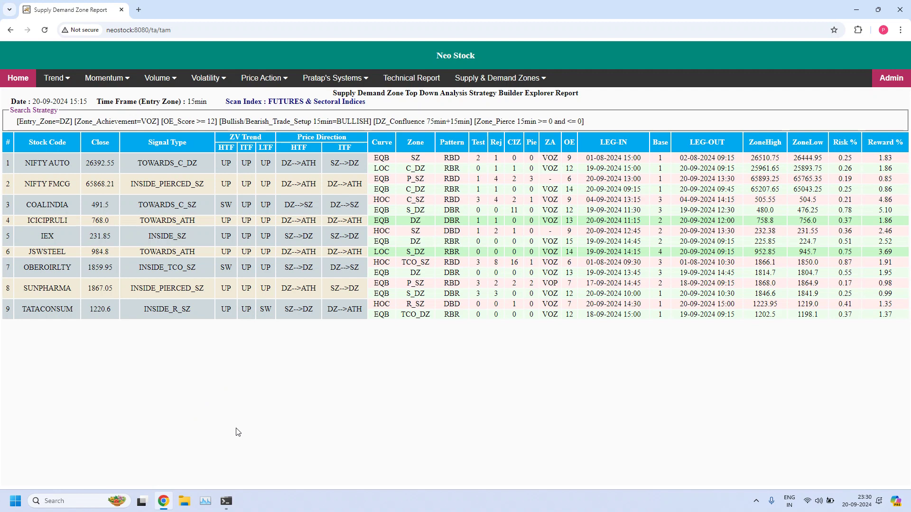
# Return to the strategy form, set the 75min EMA Confluence to DZ_DEMAC, and generate the Top Down Strategy report
pyautogui.click(10, 30)
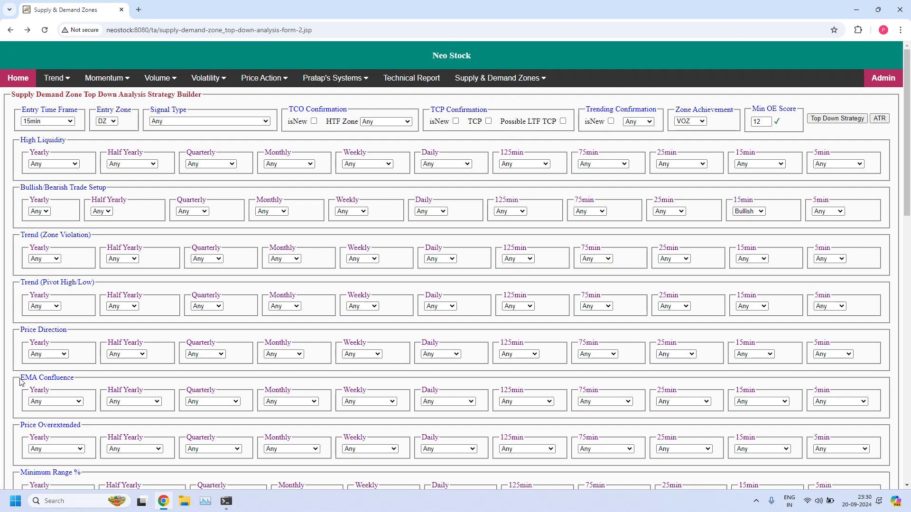
pyautogui.moveTo(21, 380); pyautogui.dragTo(77, 380)
pyautogui.moveTo(578, 391); pyautogui.dragTo(618, 391)
pyautogui.click(624, 402)
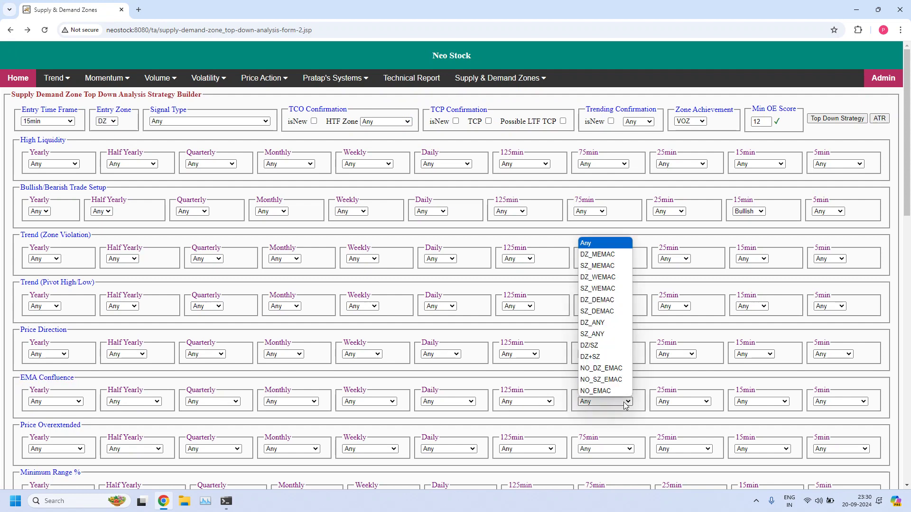
pyautogui.click(600, 303)
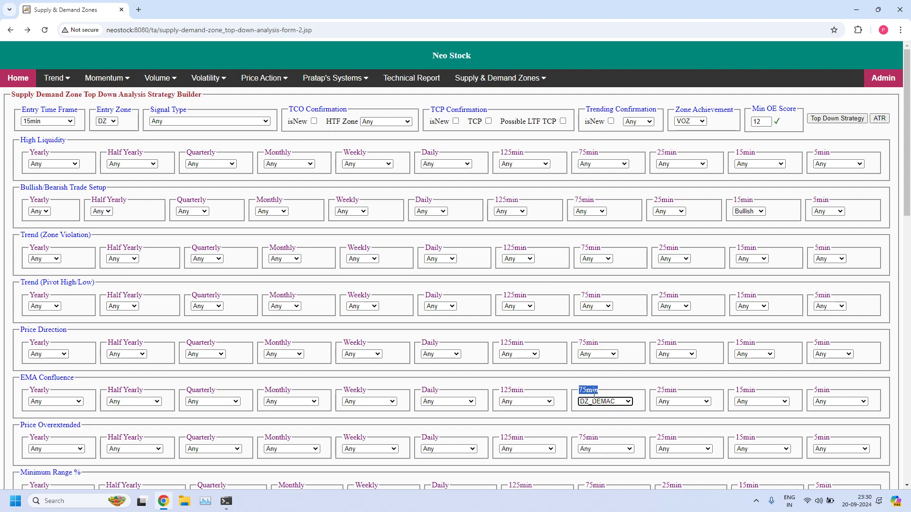
pyautogui.click(822, 122)
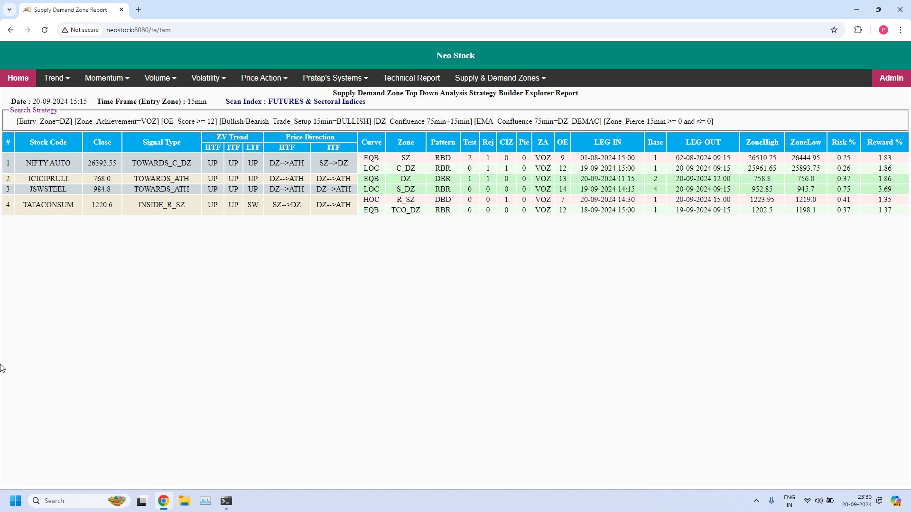
# Return to the strategy form and reset the 75min EMA Confluence to Any
pyautogui.click(11, 29)
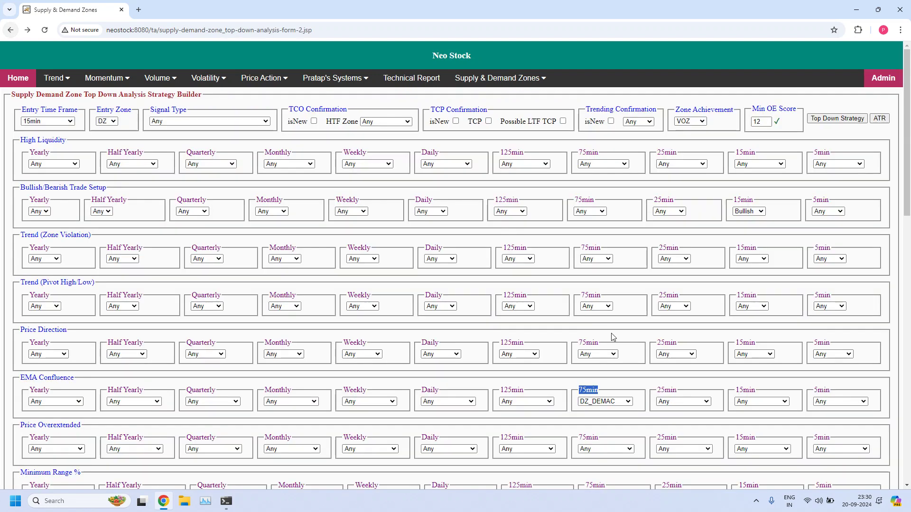
pyautogui.click(605, 402)
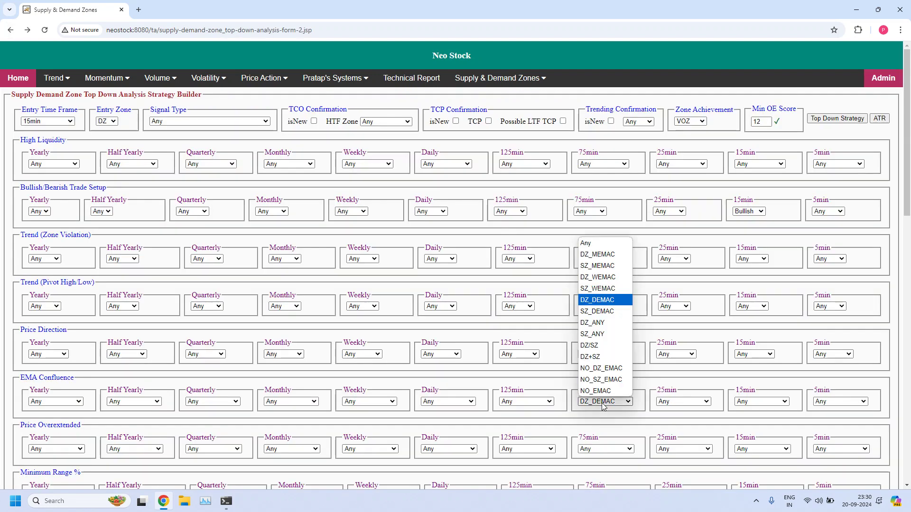
pyautogui.click(585, 243)
# Set 15min DZ with Daily DZ and 75min DZ with Daily DZ confluence to Yes, and generate the Top Down Strategy report
pyautogui.moveTo(908, 140); pyautogui.dragTo(910, 319)
pyautogui.moveTo(48, 474); pyautogui.dragTo(169, 479)
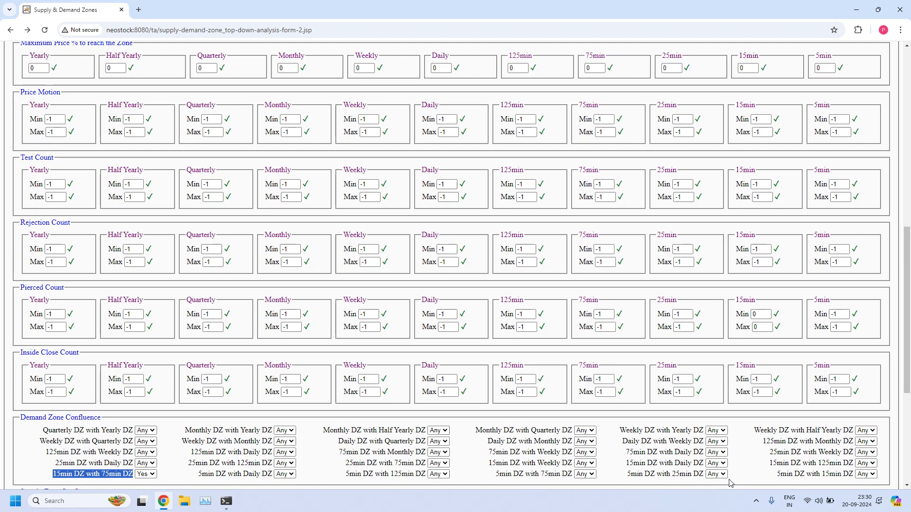
pyautogui.moveTo(626, 463); pyautogui.dragTo(710, 467)
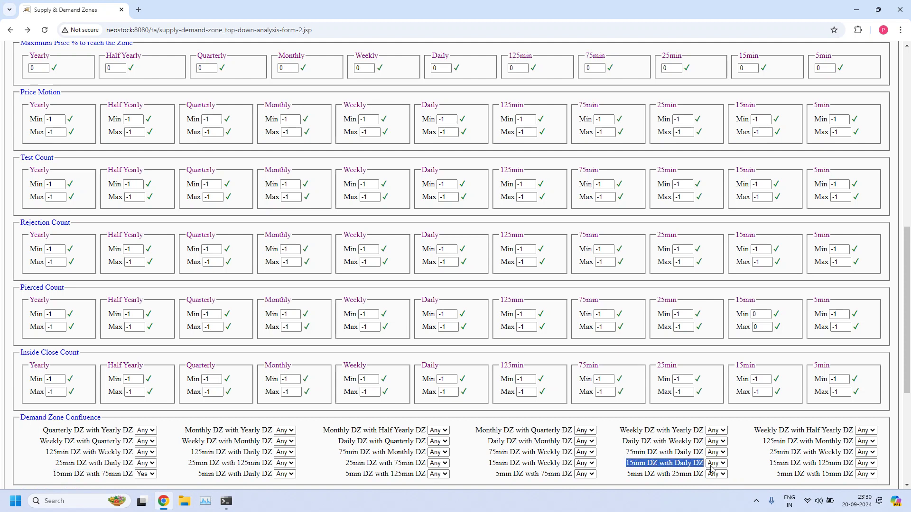
pyautogui.click(716, 463)
pyautogui.click(717, 460)
pyautogui.moveTo(626, 452); pyautogui.dragTo(716, 455)
pyautogui.click(716, 454)
pyautogui.click(714, 468)
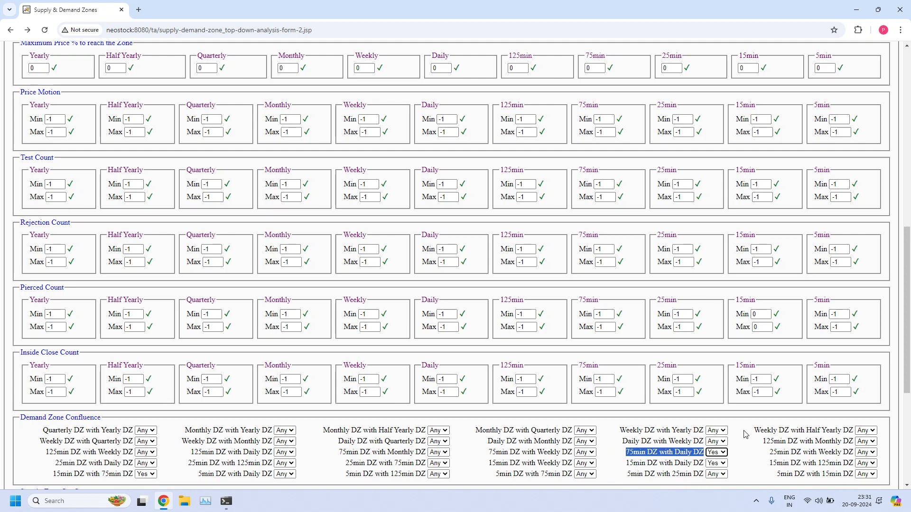
pyautogui.moveTo(908, 312); pyautogui.dragTo(908, 134)
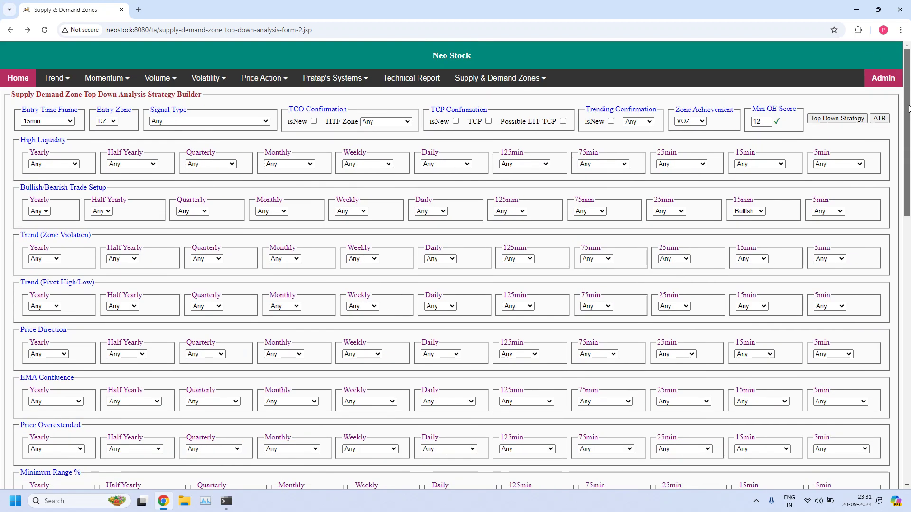
pyautogui.click(829, 121)
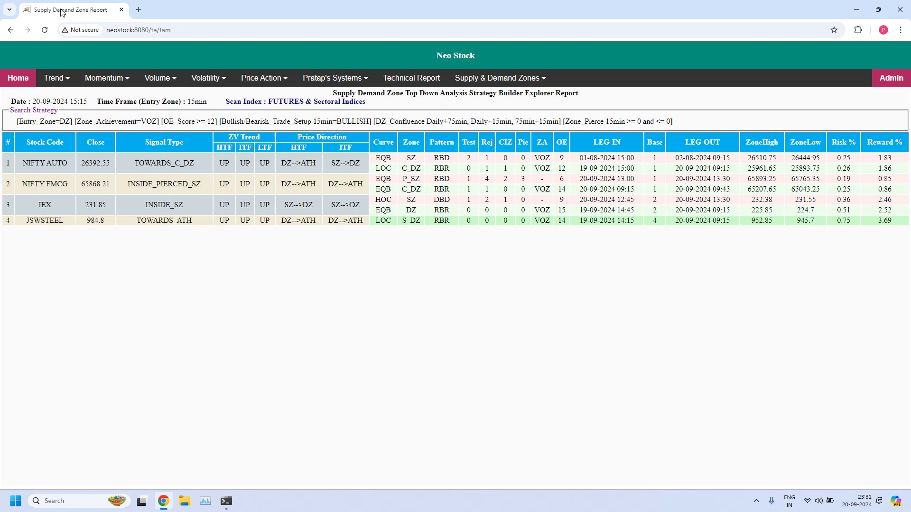
# Return to the strategy form, set the Daily EMA Confluence to DZ_DEMAC, and generate the Top Down Strategy report
pyautogui.click(10, 29)
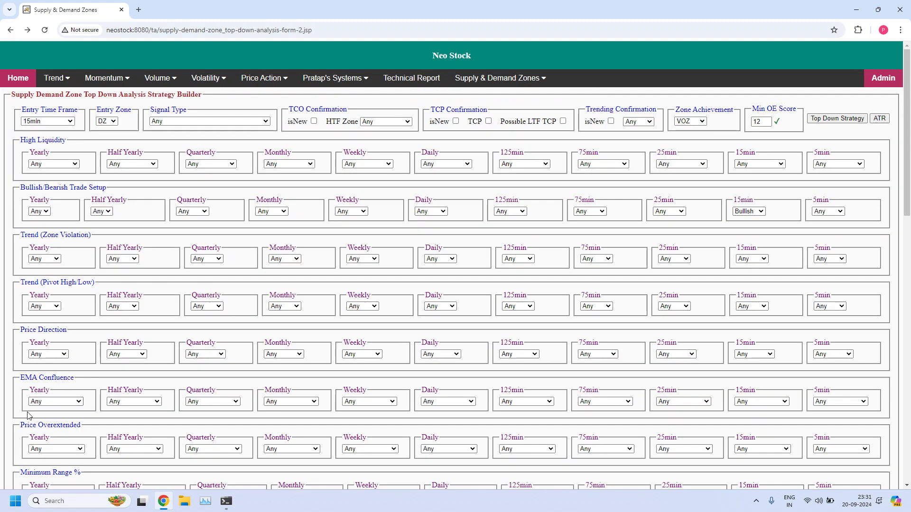
pyautogui.moveTo(19, 379); pyautogui.dragTo(88, 381)
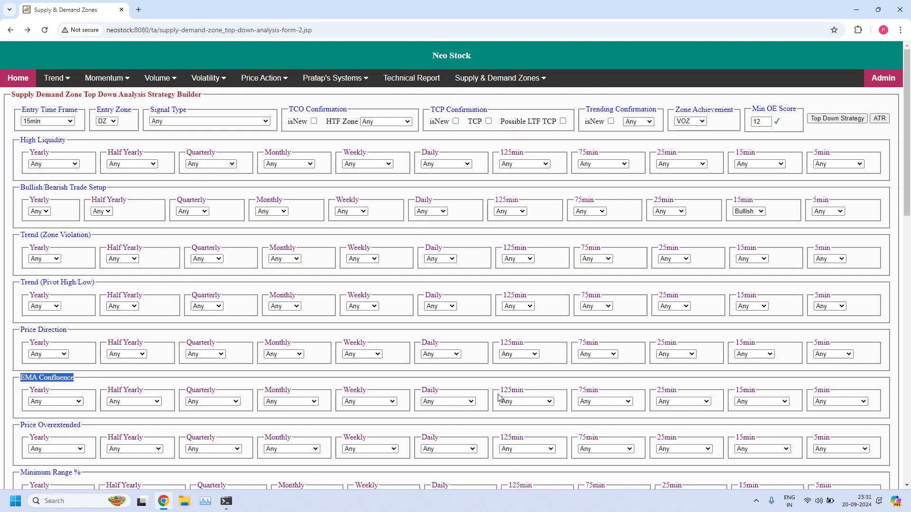
pyautogui.moveTo(421, 389); pyautogui.dragTo(463, 404)
pyautogui.click(464, 404)
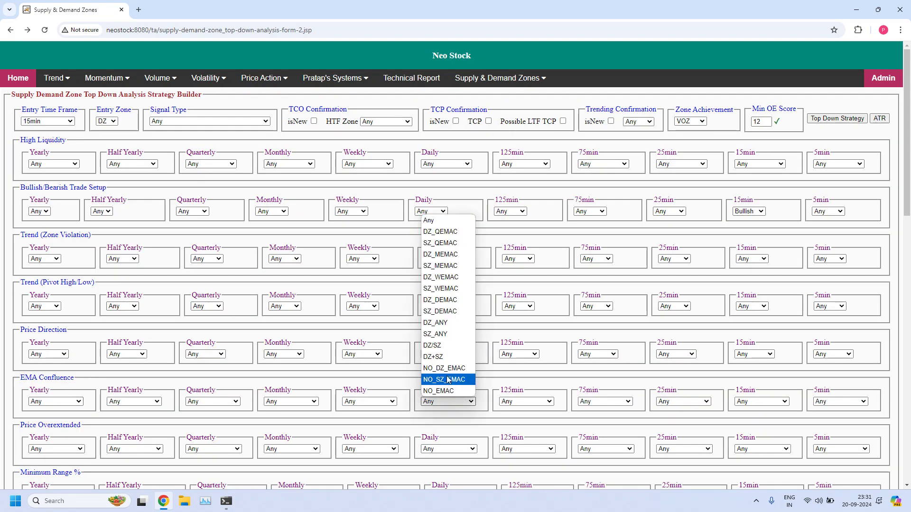
pyautogui.click(437, 311)
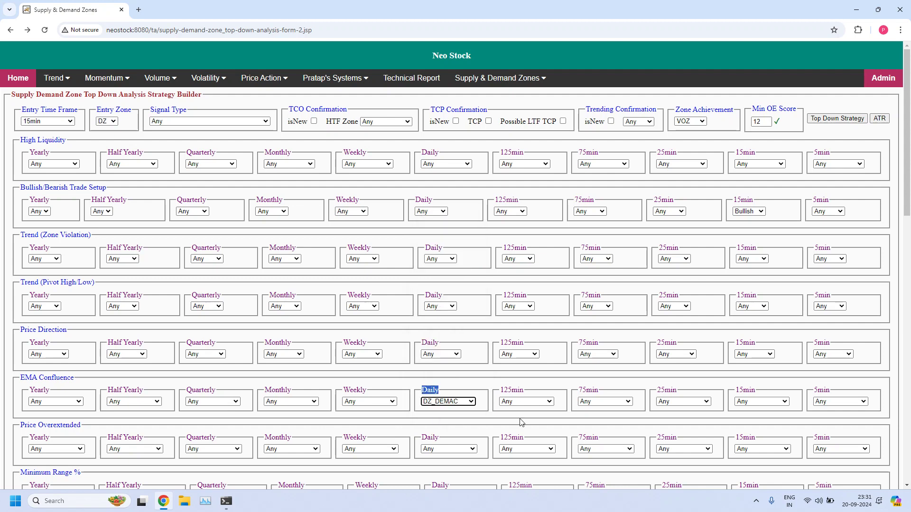
pyautogui.click(846, 119)
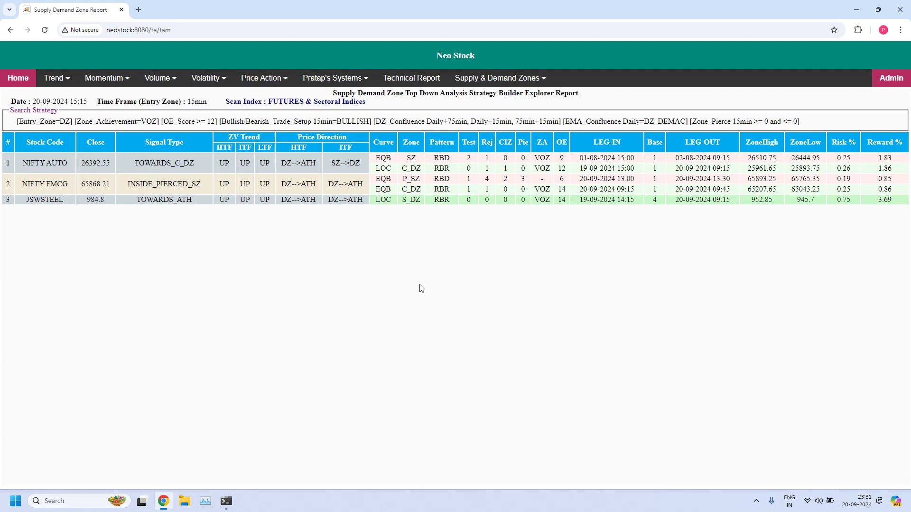
# Open a fresh Top Down Analysis Strategy Builder and set a 15min entry time frame with SZ as entry zone
pyautogui.moveTo(485, 80)
pyautogui.click(458, 96)
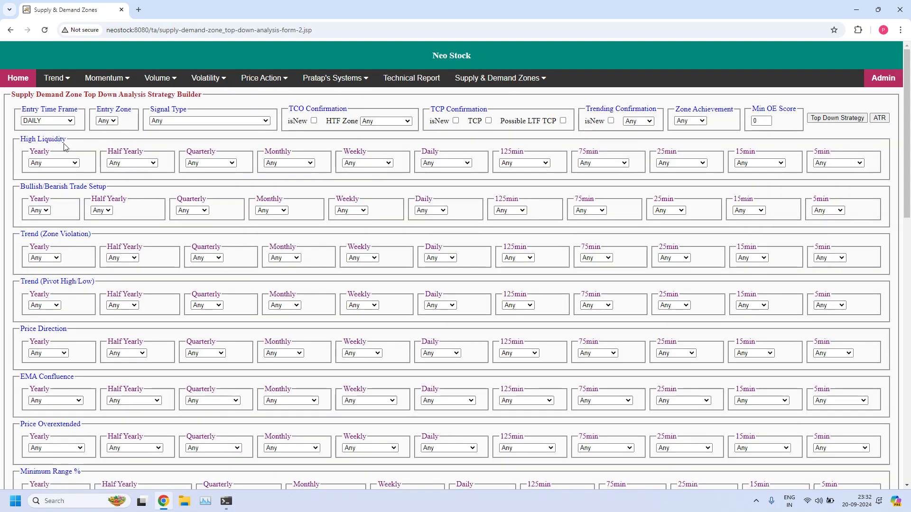
pyautogui.click(69, 121)
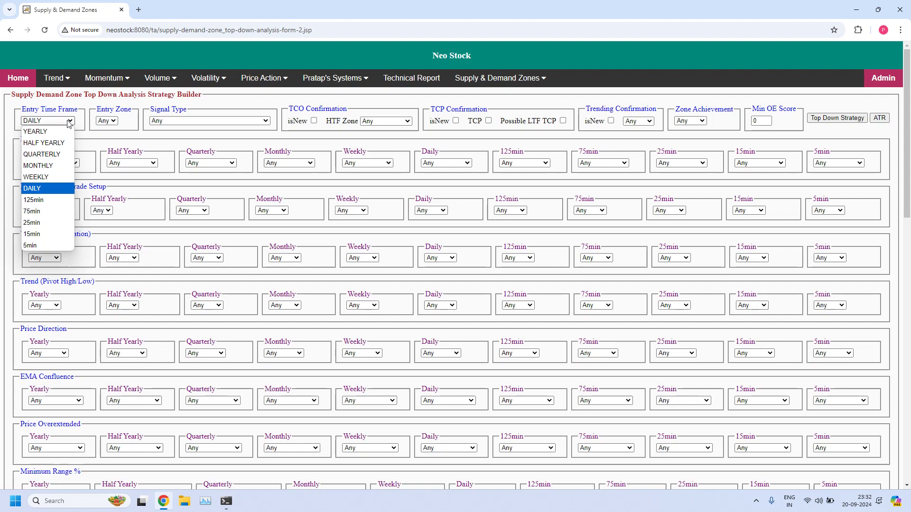
pyautogui.click(32, 234)
pyautogui.click(113, 122)
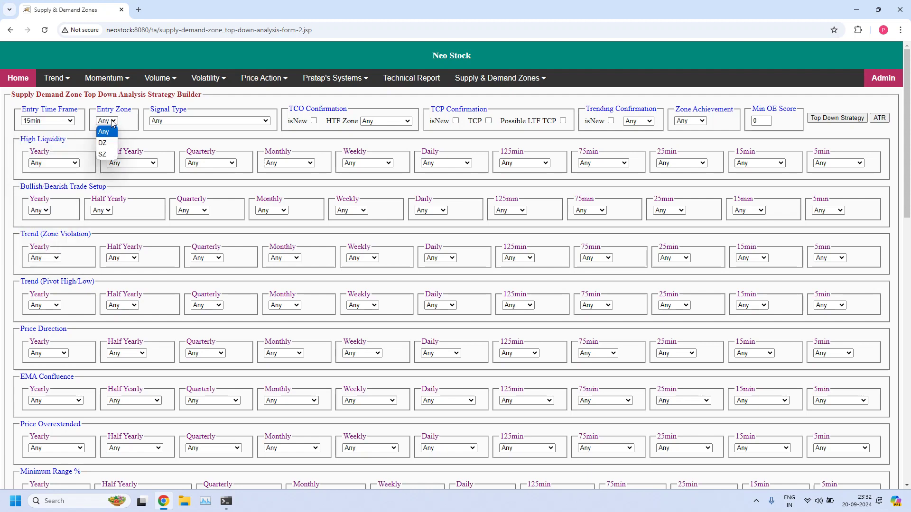
pyautogui.click(102, 154)
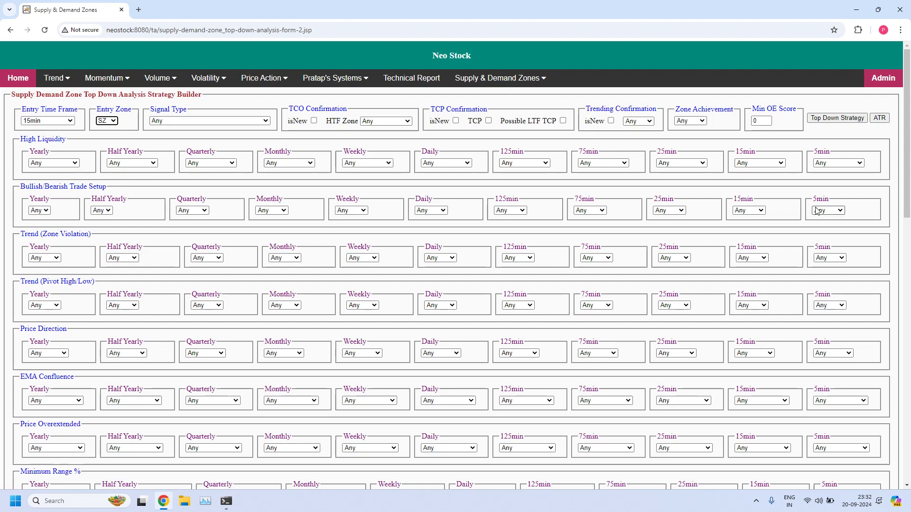
# Set the 15min Bullish/Bearish Trade Setup to Bearish and the minimum and maximum 15min Pierced Count to 0
pyautogui.click(748, 211)
pyautogui.click(745, 244)
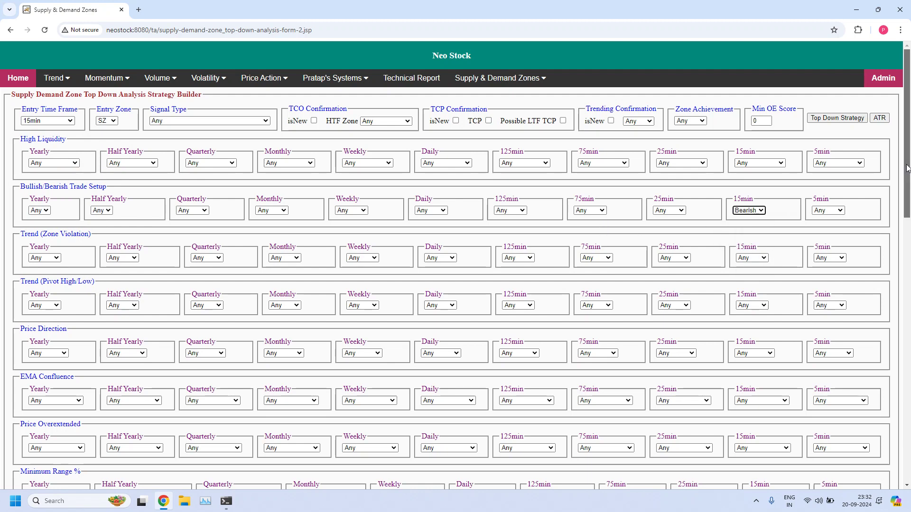
pyautogui.moveTo(907, 169); pyautogui.dragTo(909, 295)
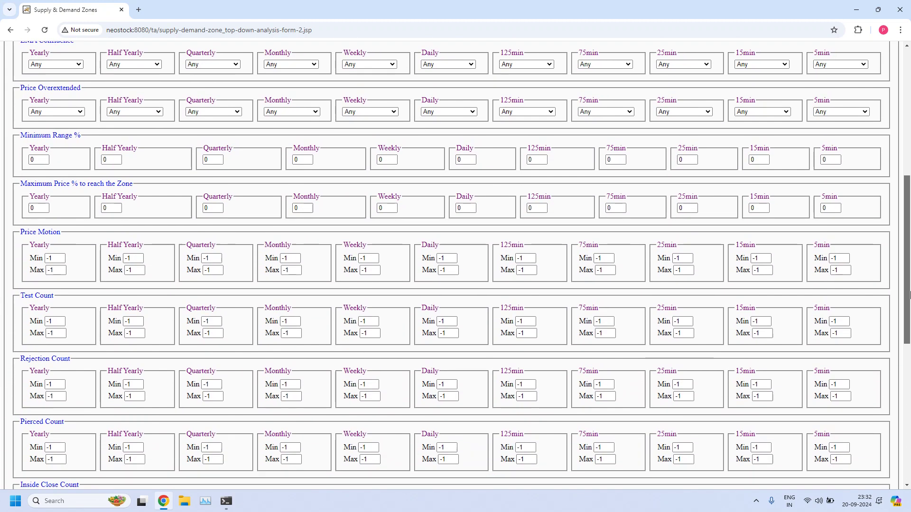
pyautogui.moveTo(769, 448); pyautogui.dragTo(738, 452)
pyautogui.write('0')
pyautogui.press('Tab')
# Set Zone Achievement to VOZ and Min OE Score to 12, and generate the 15min supply-zone Top Down Strategy report
pyautogui.scroll(7, 683, 123)
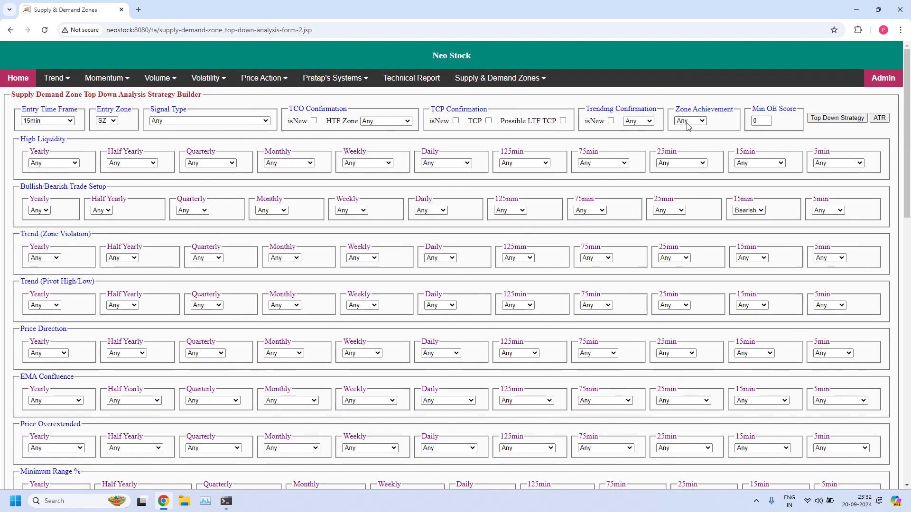
pyautogui.click(690, 120)
pyautogui.click(681, 144)
pyautogui.press('Tab')
pyautogui.press('BackSpace')
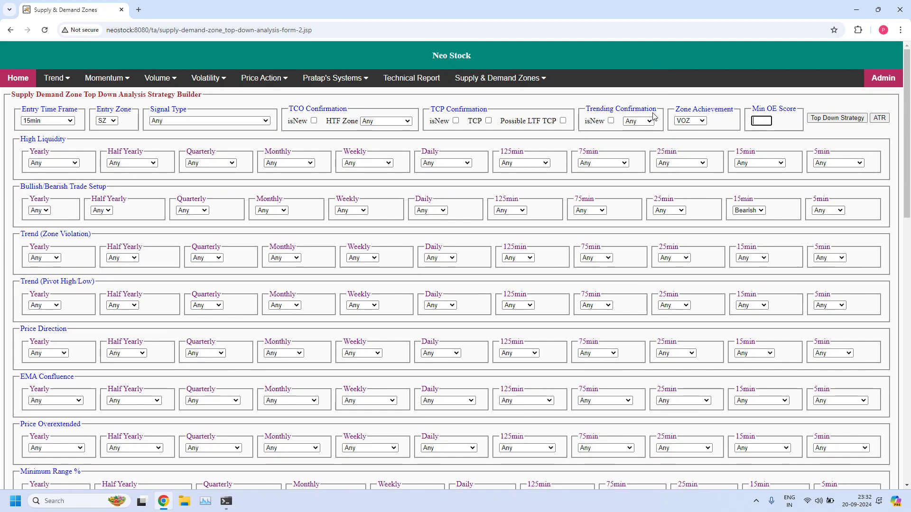
pyautogui.write('12')
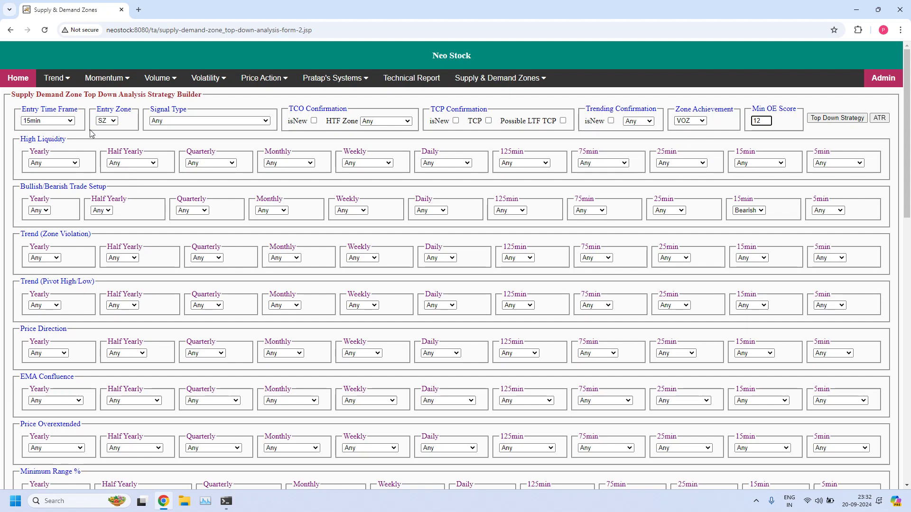
pyautogui.click(832, 121)
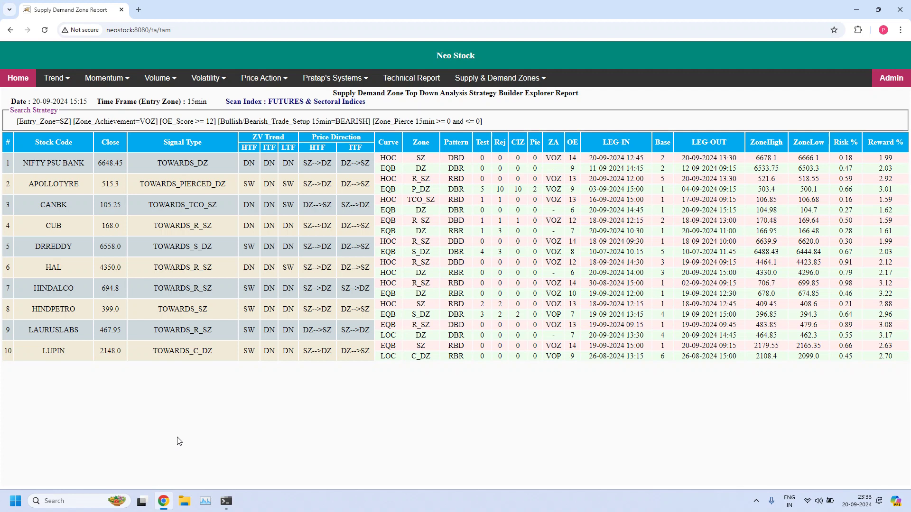
# Return to the strategy form, set 15min SZ with 75min SZ confluence to Yes, and generate the Top Down Strategy report
pyautogui.click(10, 30)
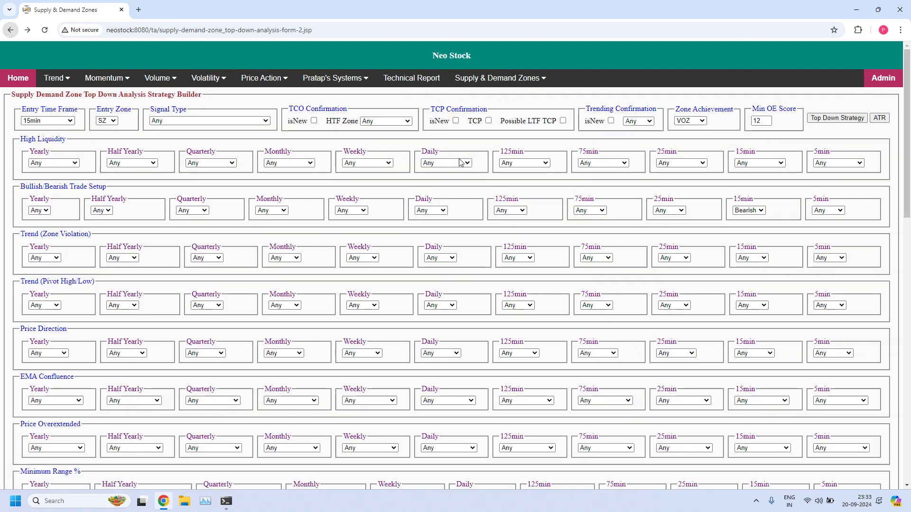
pyautogui.moveTo(907, 124); pyautogui.dragTo(909, 326)
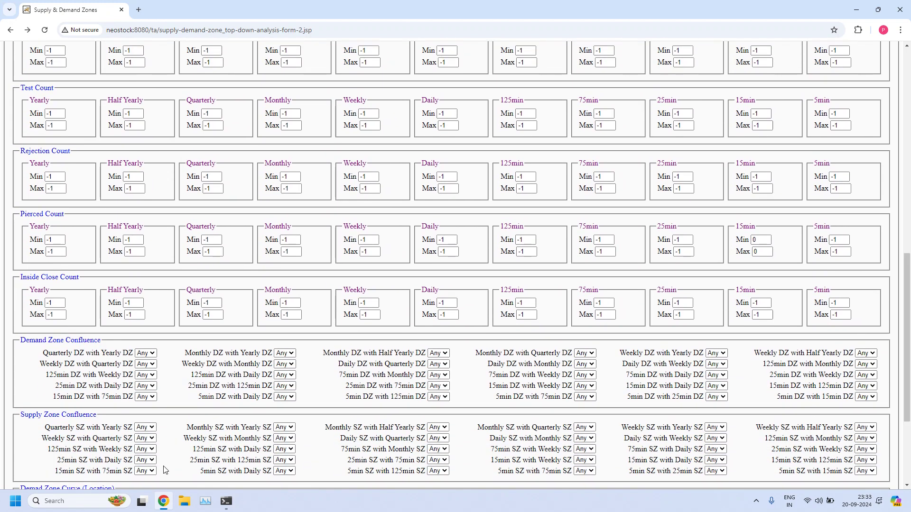
pyautogui.moveTo(53, 472); pyautogui.dragTo(143, 473)
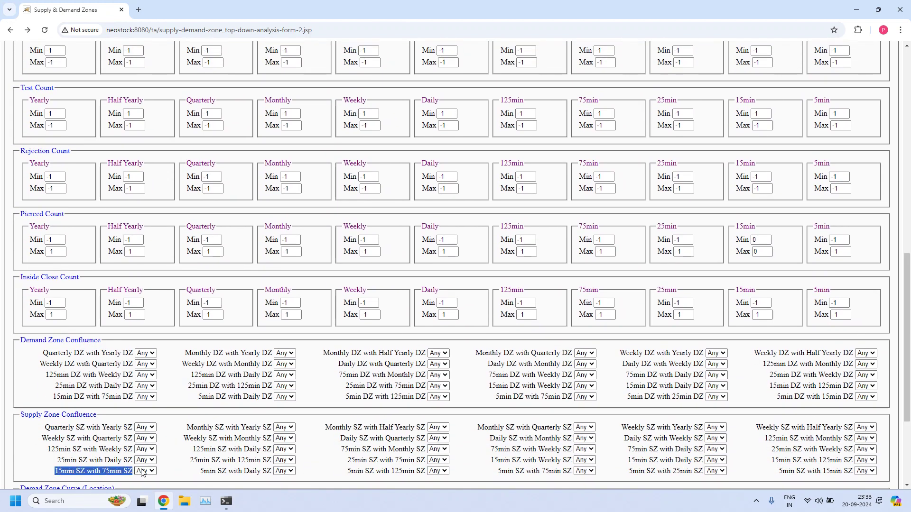
pyautogui.click(143, 473)
pyautogui.click(145, 449)
pyautogui.scroll(12, 630, 254)
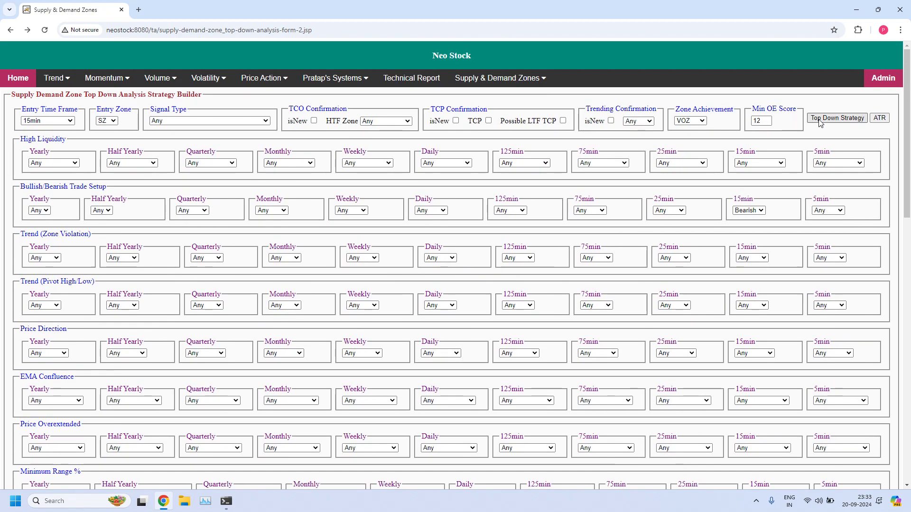
pyautogui.click(812, 96)
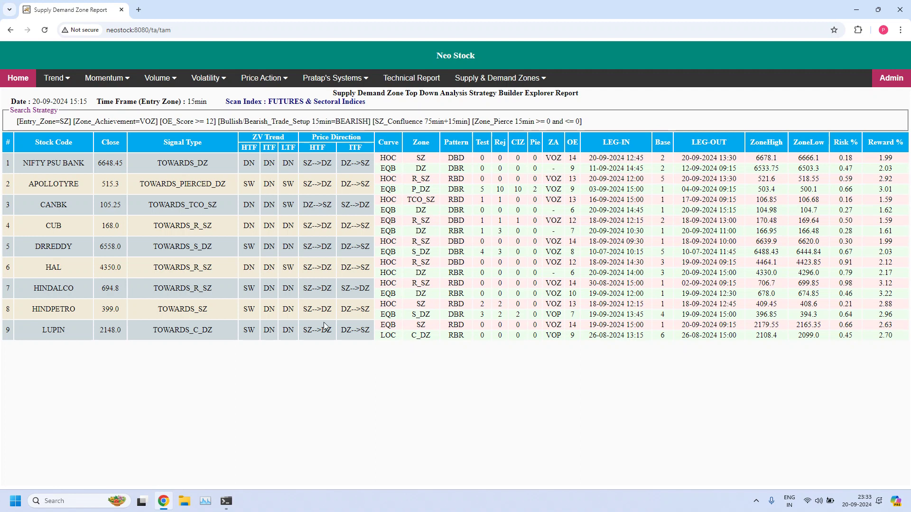
# Return to the strategy form, set the 75min EMA Confluence to SZ_DEMAC, and generate the Top Down Strategy report
pyautogui.click(10, 30)
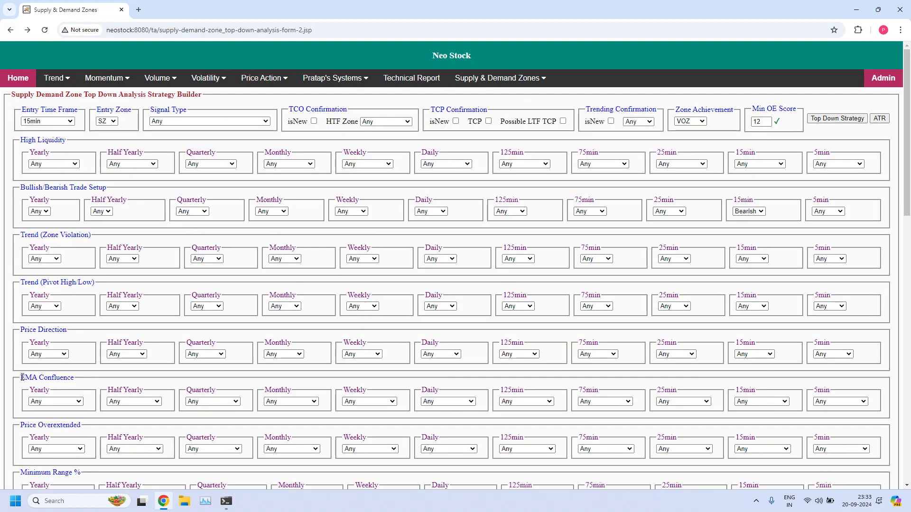
pyautogui.moveTo(20, 377); pyautogui.dragTo(66, 378)
pyautogui.click(589, 401)
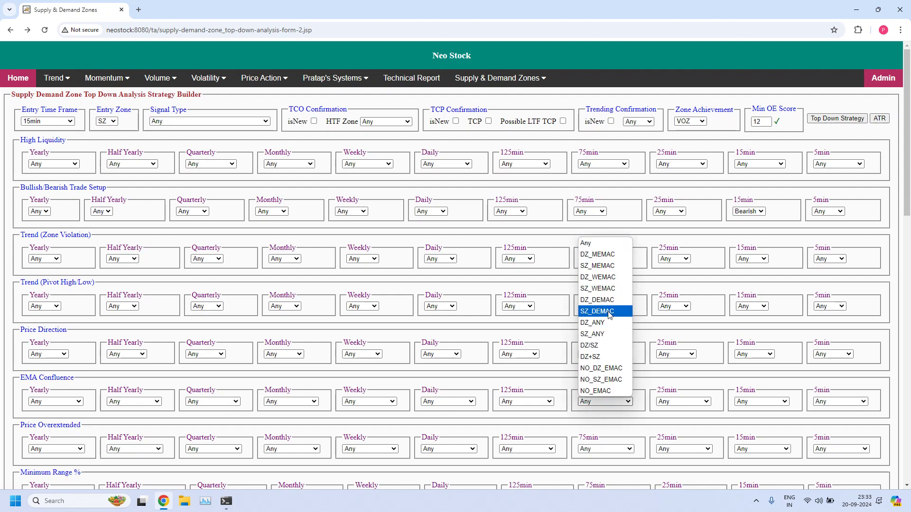
pyautogui.click(610, 312)
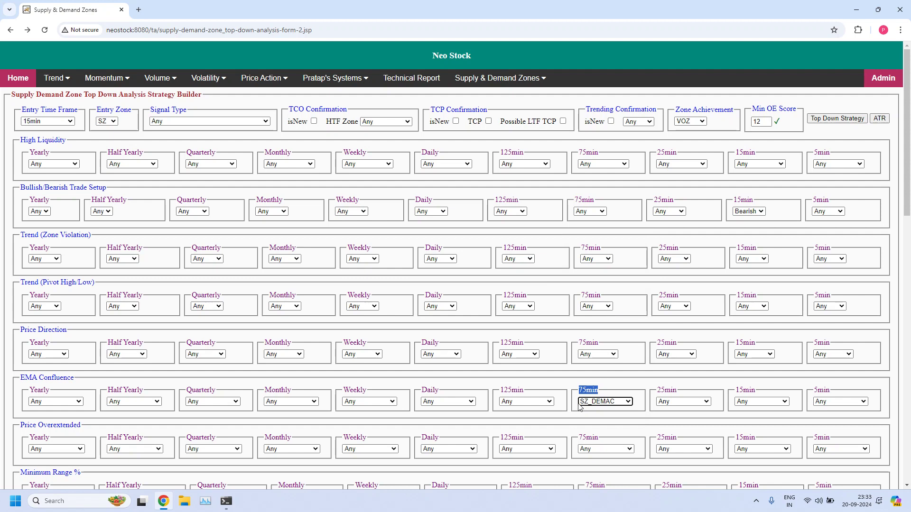
pyautogui.click(840, 120)
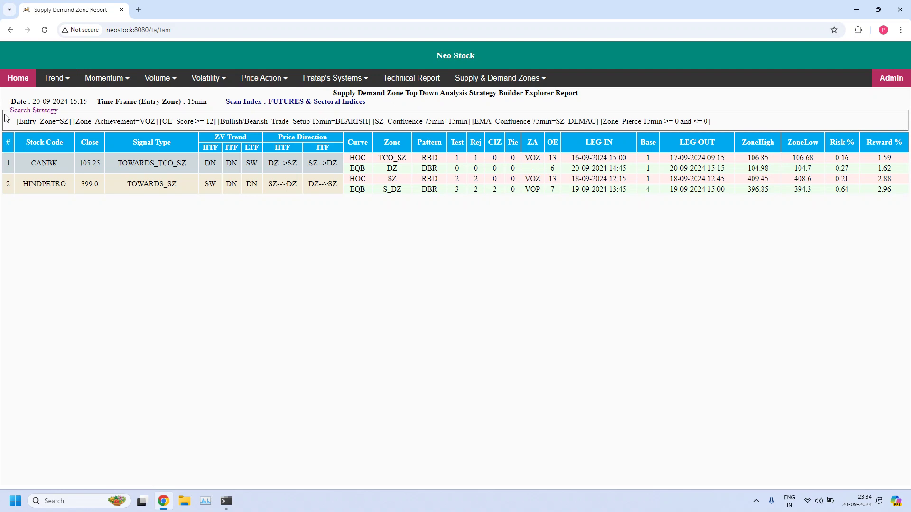
# Return to the strategy form and reset the 75min EMA Confluence to Any
pyautogui.click(10, 30)
pyautogui.click(615, 409)
pyautogui.click(604, 245)
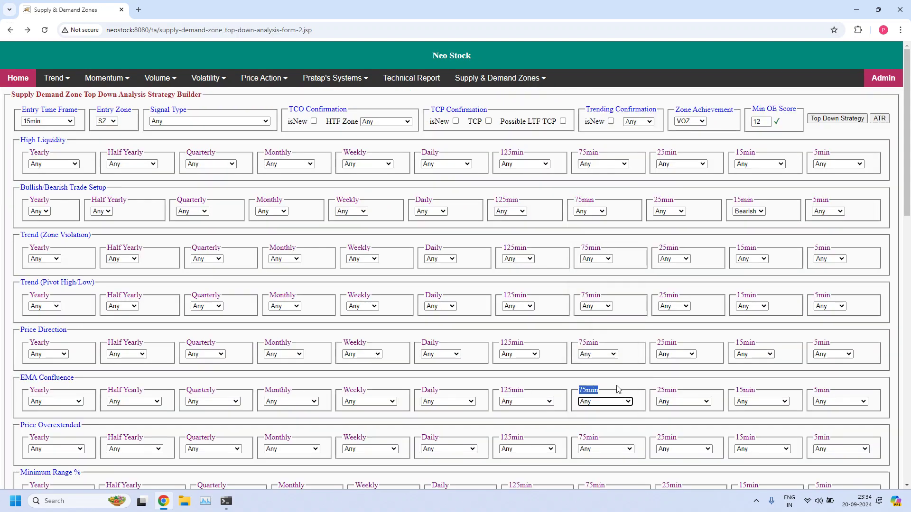
# Set the 15min SZ with Daily SZ and 75min SZ with Daily SZ confluences to Yes, and generate the Top Down Strategy report
pyautogui.moveTo(903, 148); pyautogui.dragTo(908, 354)
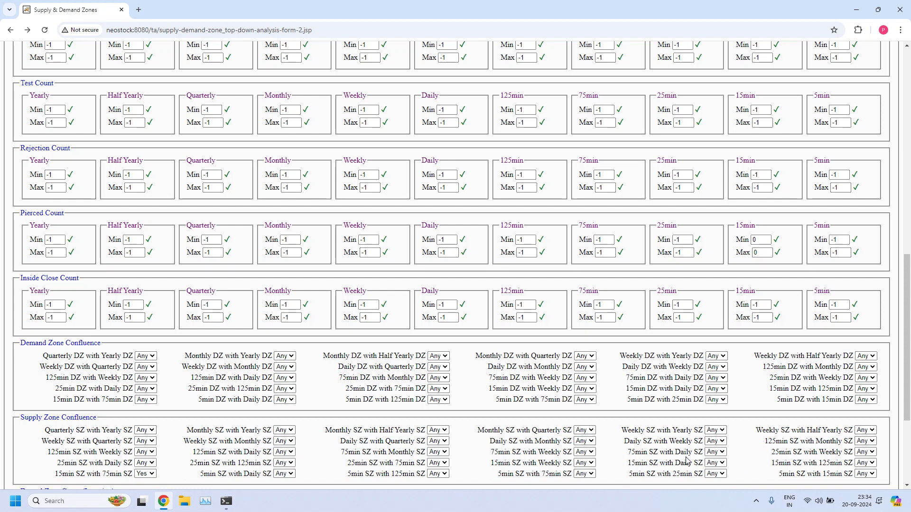
pyautogui.moveTo(626, 463); pyautogui.dragTo(705, 464)
pyautogui.click(715, 463)
pyautogui.click(714, 452)
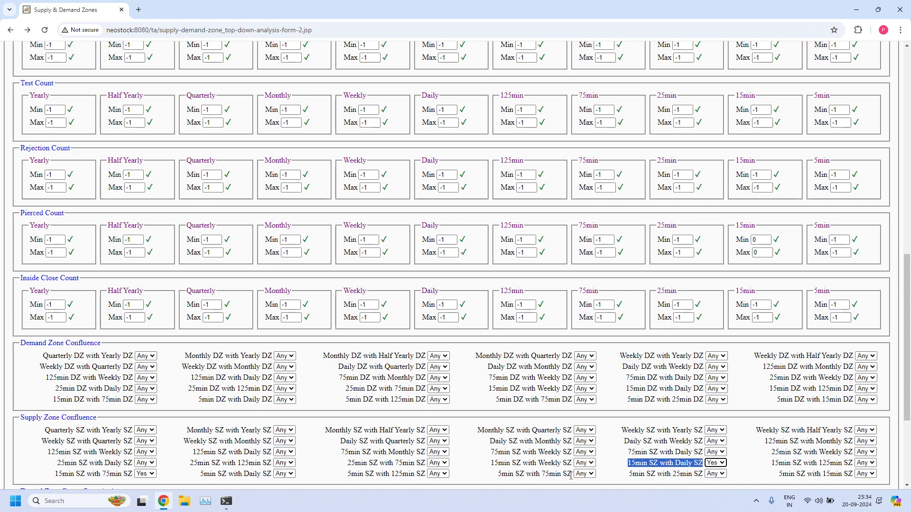
pyautogui.moveTo(629, 452); pyautogui.dragTo(705, 457)
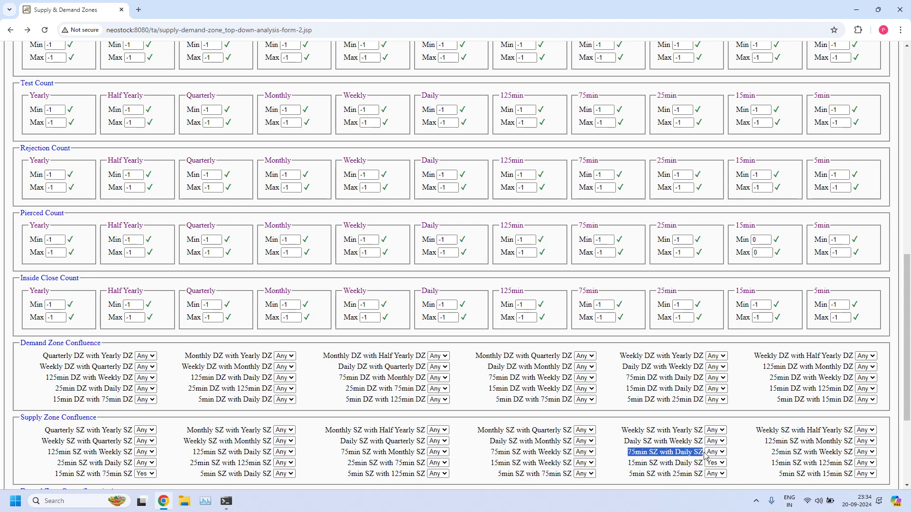
pyautogui.click(712, 453)
pyautogui.click(713, 473)
pyautogui.scroll(20, 780, 392)
pyautogui.click(819, 123)
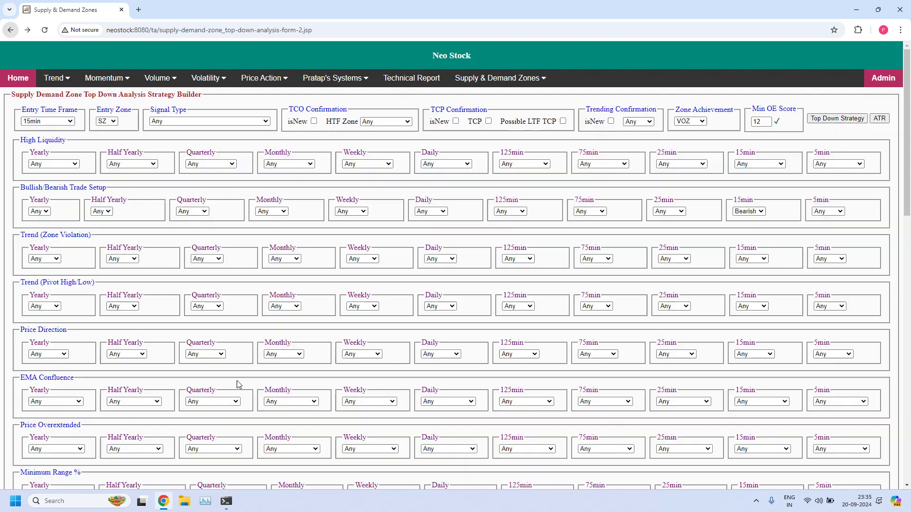
# Return to the strategy form, set the Daily EMA Confluence to SZ_DEMAC, and generate the Top Down Strategy report
pyautogui.click(10, 30)
pyautogui.moveTo(19, 379); pyautogui.dragTo(99, 378)
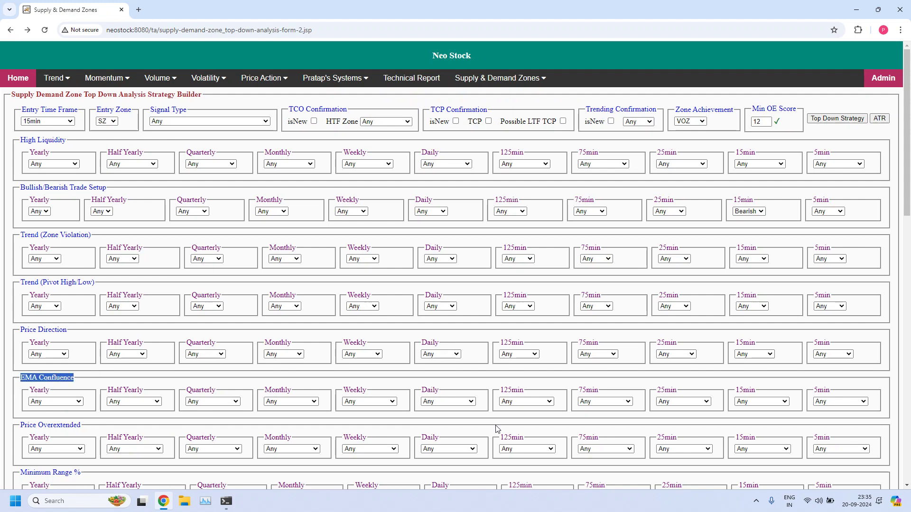
pyautogui.moveTo(423, 390); pyautogui.dragTo(468, 391)
pyautogui.click(469, 401)
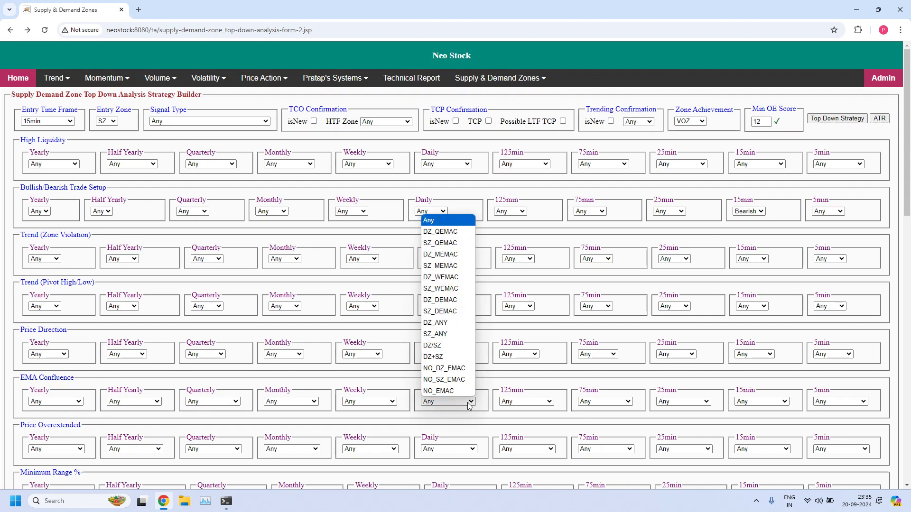
pyautogui.click(445, 312)
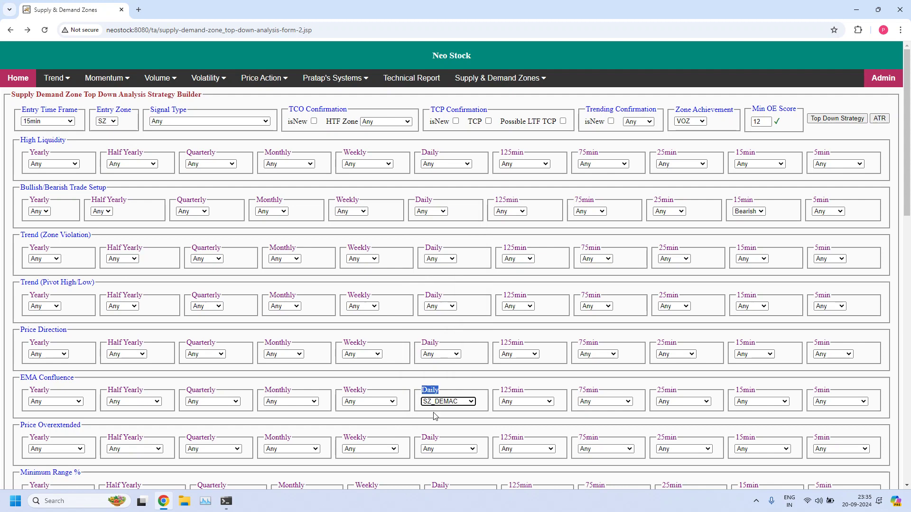
pyautogui.click(836, 118)
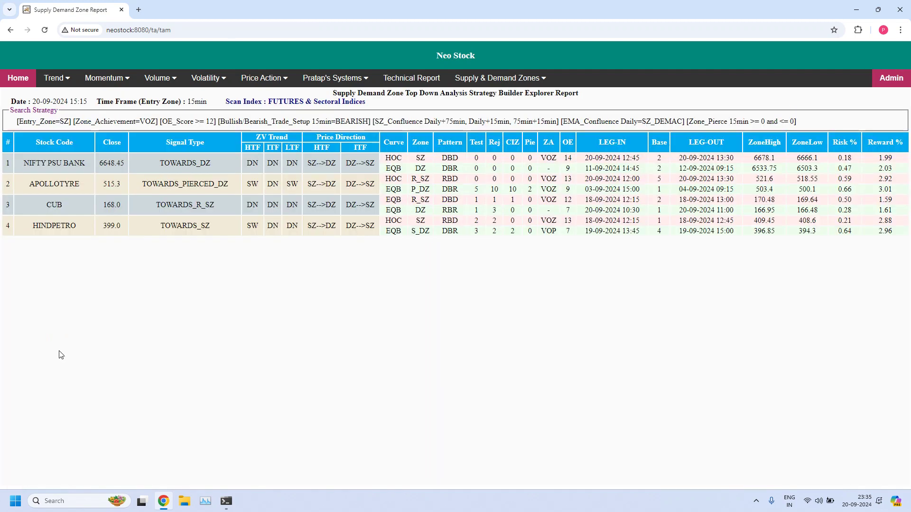
# Examine the HTF ZV Trend of the stocks listed in the 15min supply-zone report
pyautogui.doubleClick(251, 163)
pyautogui.click(250, 205)
pyautogui.click(257, 281)
pyautogui.doubleClick(249, 188)
pyautogui.doubleClick(249, 231)
pyautogui.click(262, 296)
# Open a fresh Top Down Analysis Strategy Builder and set a 5min entry time frame with DZ as entry zone
pyautogui.moveTo(482, 86)
pyautogui.click(457, 98)
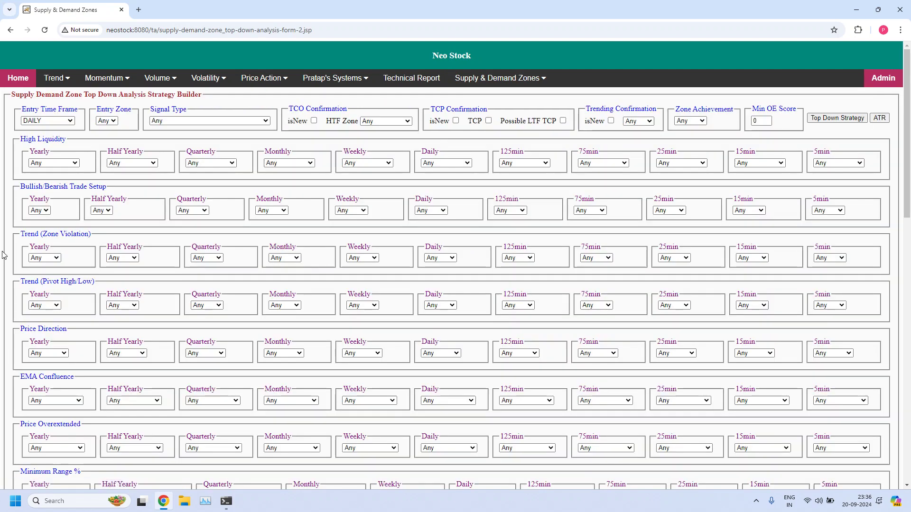
pyautogui.click(70, 122)
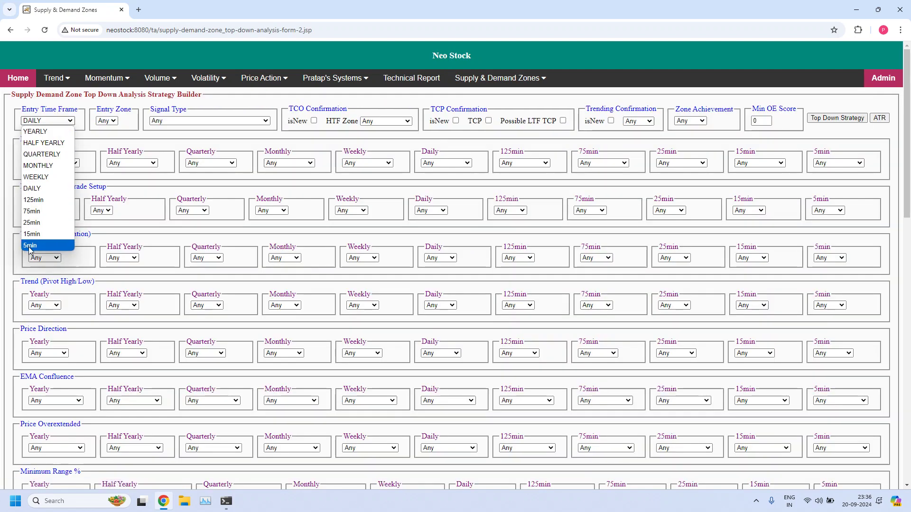
pyautogui.click(30, 246)
pyautogui.click(109, 121)
pyautogui.click(105, 147)
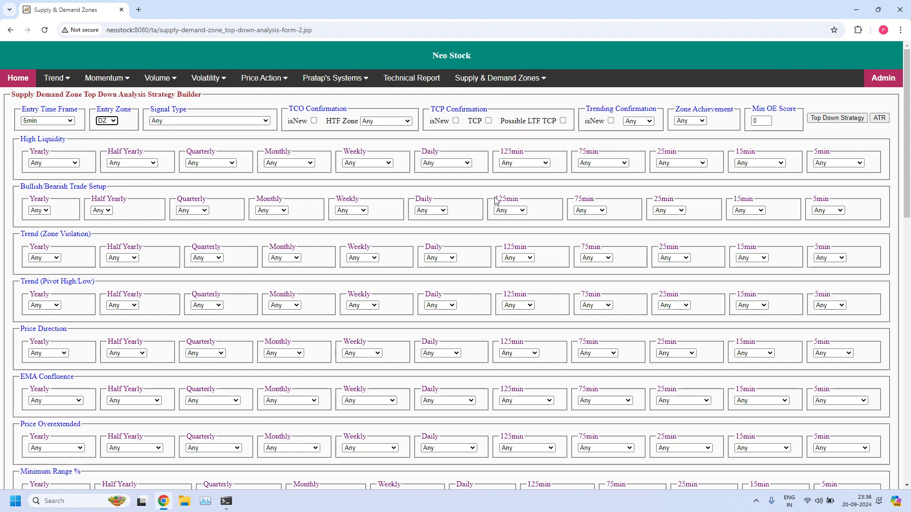
# Set the 5min Bullish/Bearish Trade Setup to Bullish and the minimum and maximum 5min Pierced Count to 0
pyautogui.click(842, 211)
pyautogui.click(827, 232)
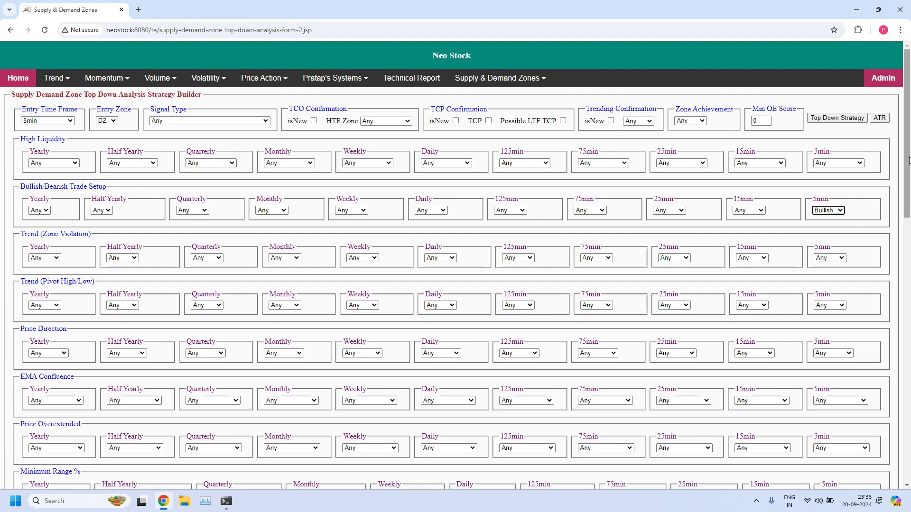
pyautogui.moveTo(907, 170); pyautogui.dragTo(907, 281)
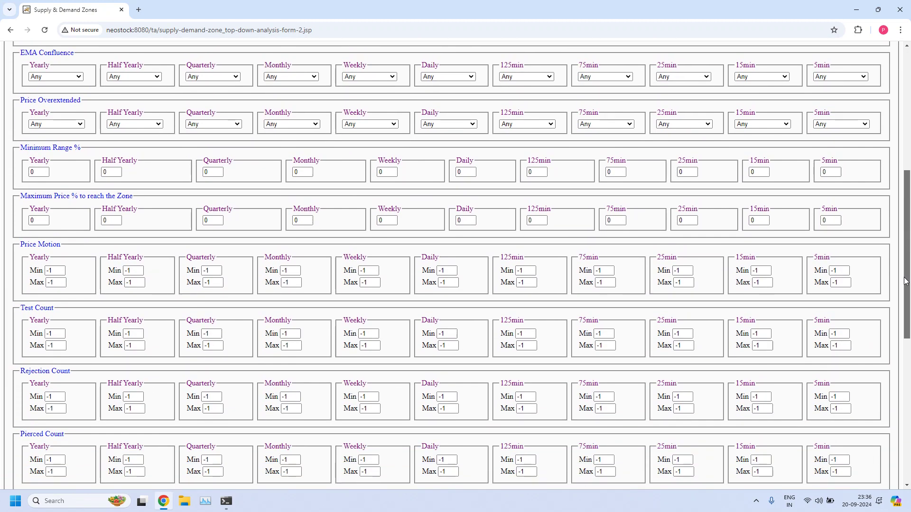
pyautogui.doubleClick(845, 462)
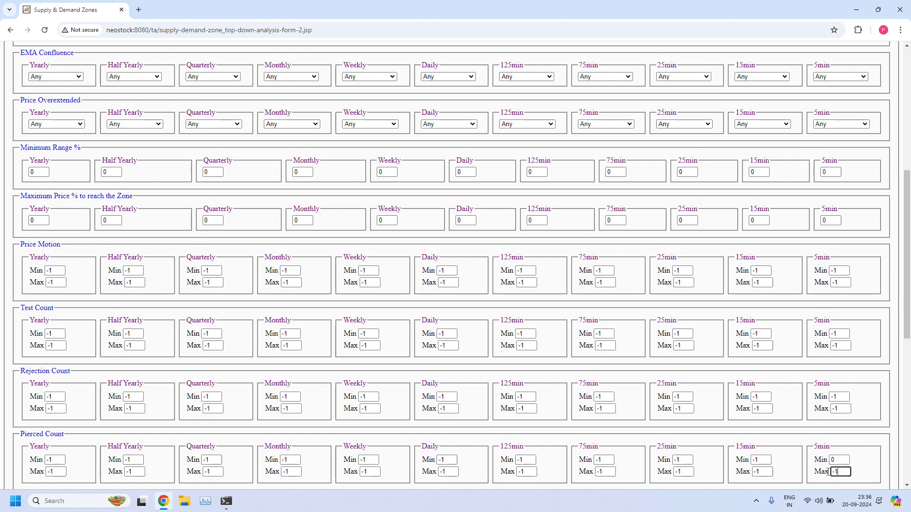
# Set Zone Achievement to VOZ and Min OE Score to 12, and generate the 5min demand-zone Top Down Strategy report
pyautogui.scroll(7, 713, 140)
pyautogui.click(691, 121)
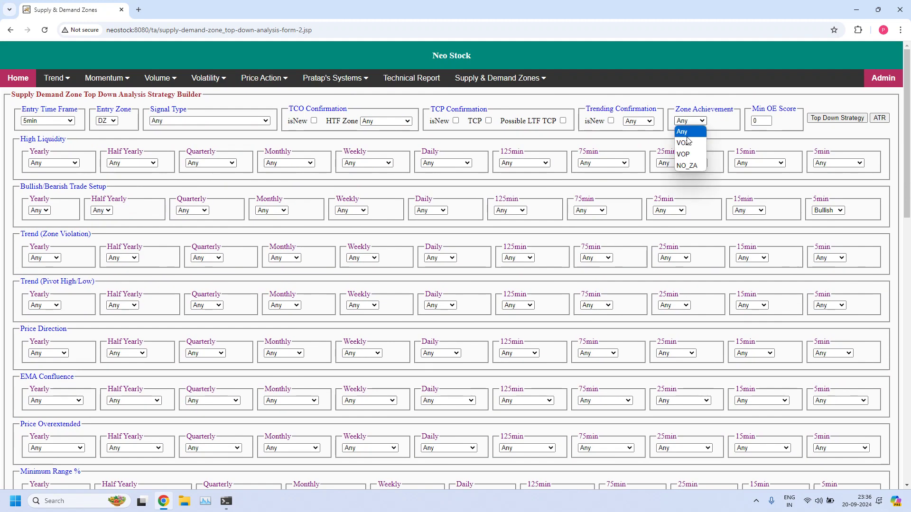
pyautogui.click(688, 142)
pyautogui.doubleClick(759, 121)
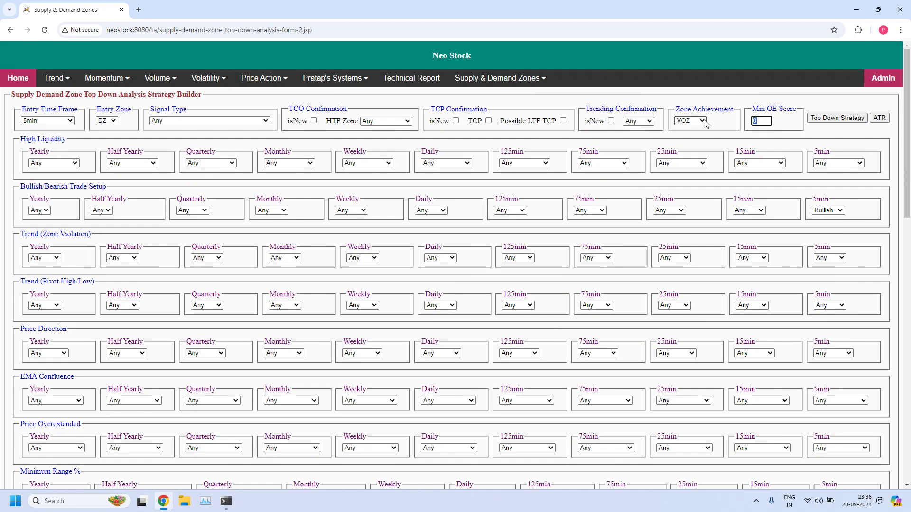
pyautogui.write('12')
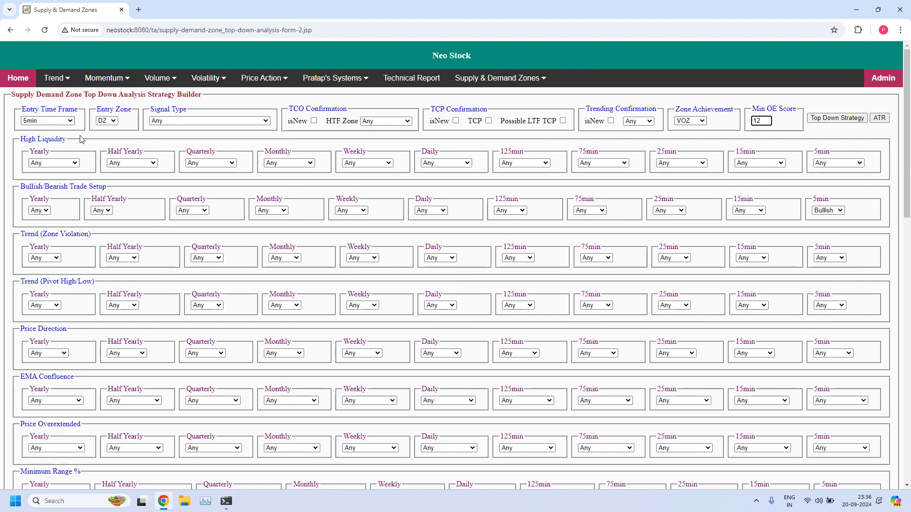
pyautogui.click(825, 117)
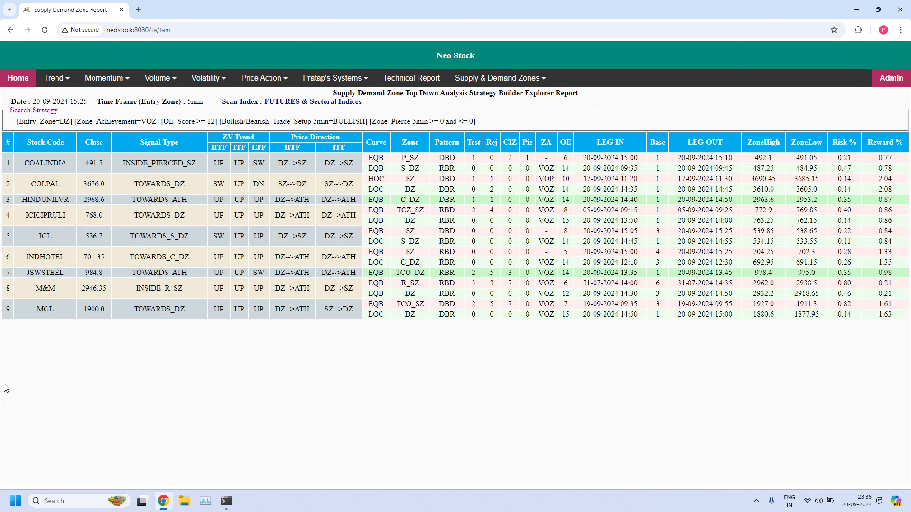
# Return to the strategy form, set 5min DZ with 15min DZ confluence to Yes, and generate the Top Down Strategy report
pyautogui.click(10, 30)
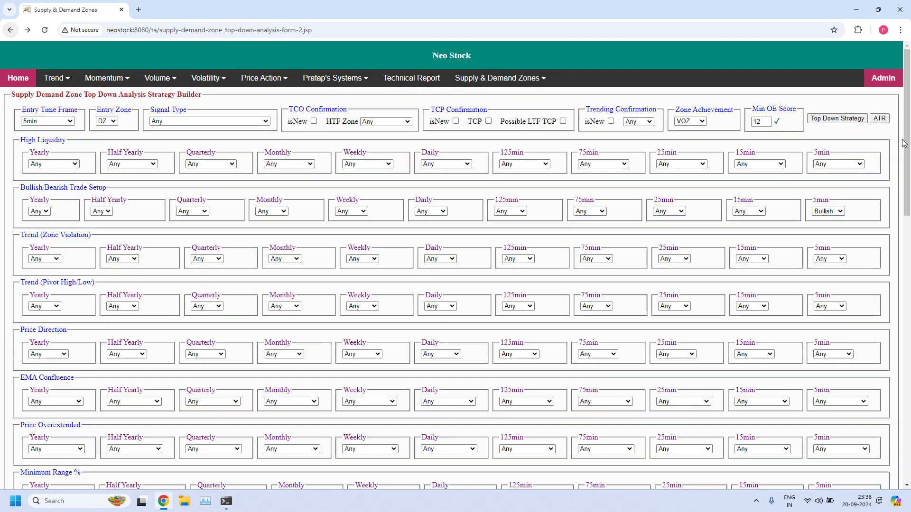
pyautogui.moveTo(906, 173); pyautogui.dragTo(907, 368)
pyautogui.click(866, 469)
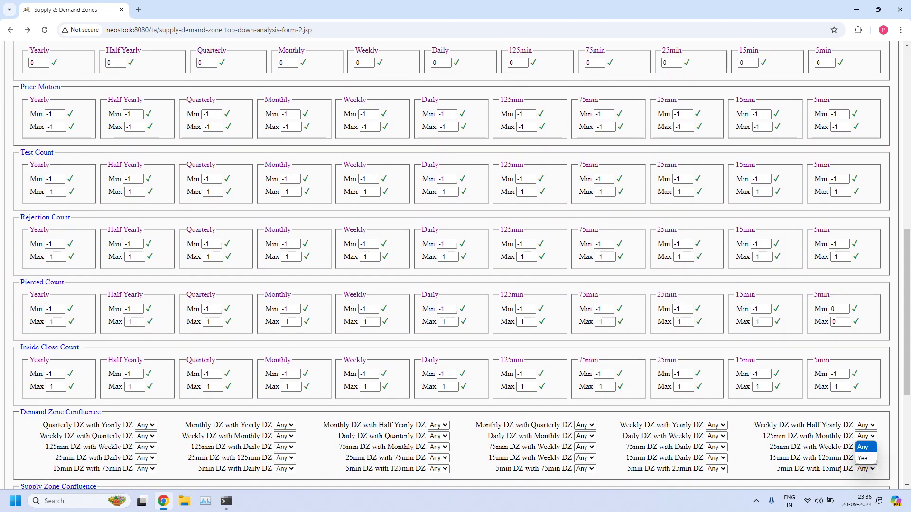
pyautogui.click(862, 458)
pyautogui.moveTo(776, 469); pyautogui.dragTo(855, 469)
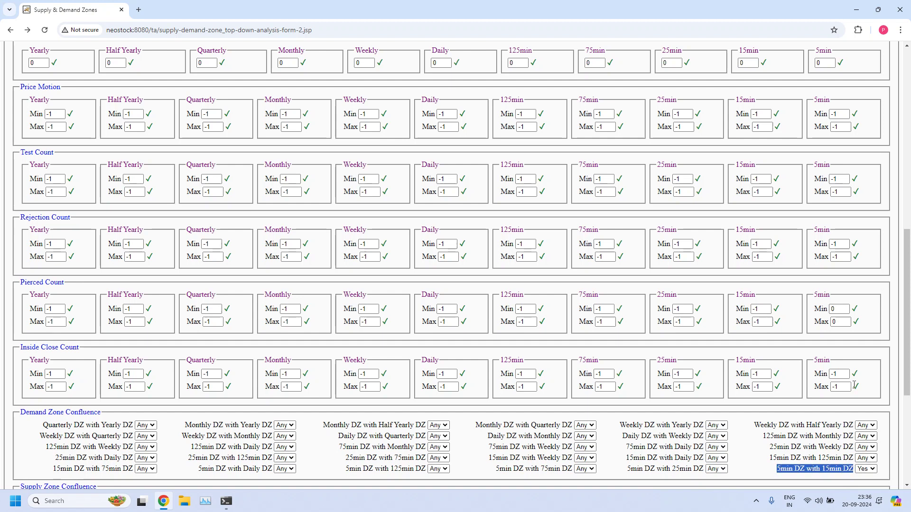
pyautogui.scroll(10, 839, 318)
pyautogui.click(837, 120)
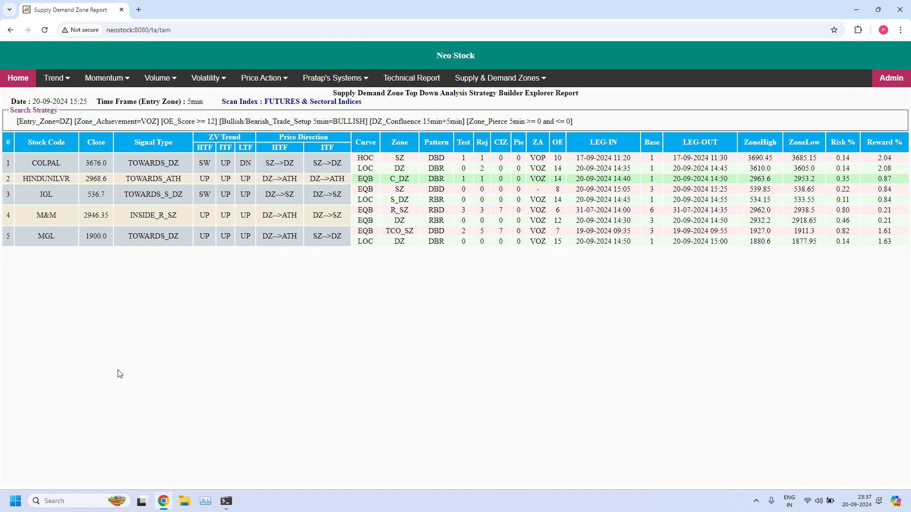
# Return to the strategy form, set the 15min EMA Confluence to DZ_DEMAC, and generate the Top Down Strategy report
pyautogui.click(8, 35)
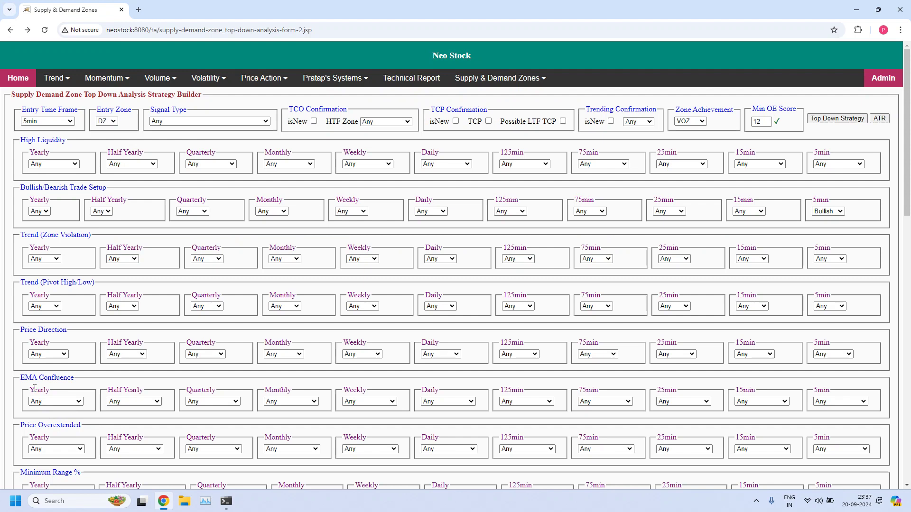
pyautogui.moveTo(21, 377); pyautogui.dragTo(90, 378)
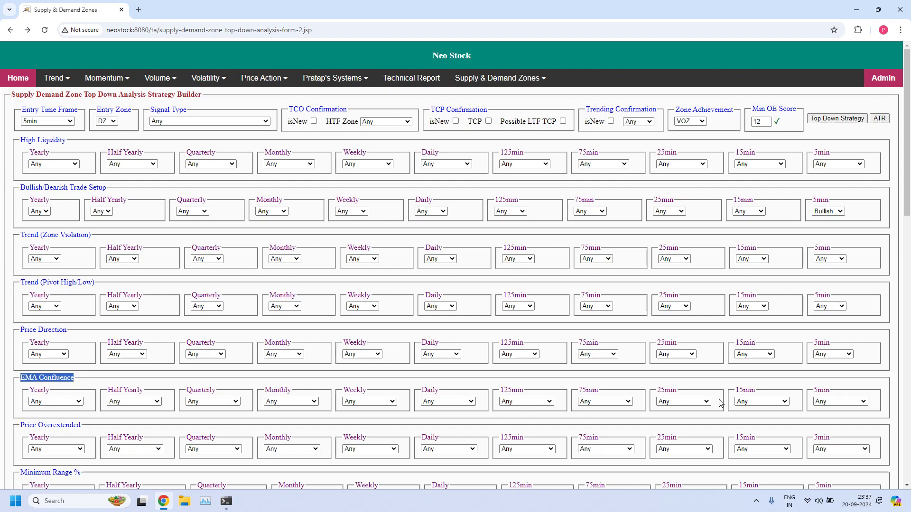
pyautogui.moveTo(735, 390); pyautogui.dragTo(781, 401)
pyautogui.click(780, 402)
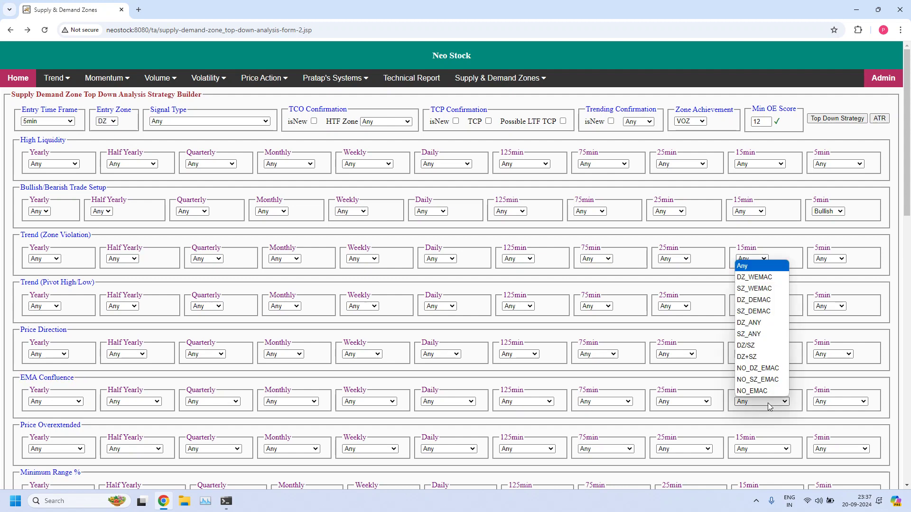
pyautogui.click(757, 301)
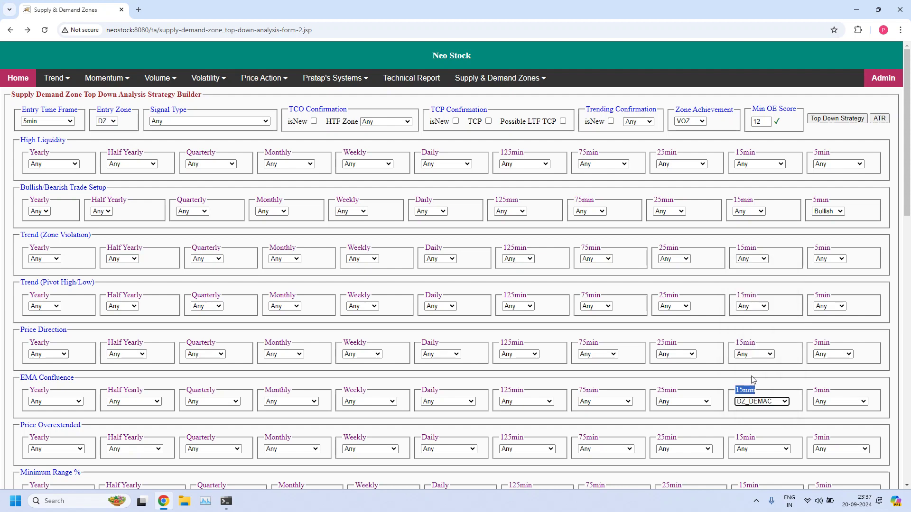
pyautogui.click(837, 118)
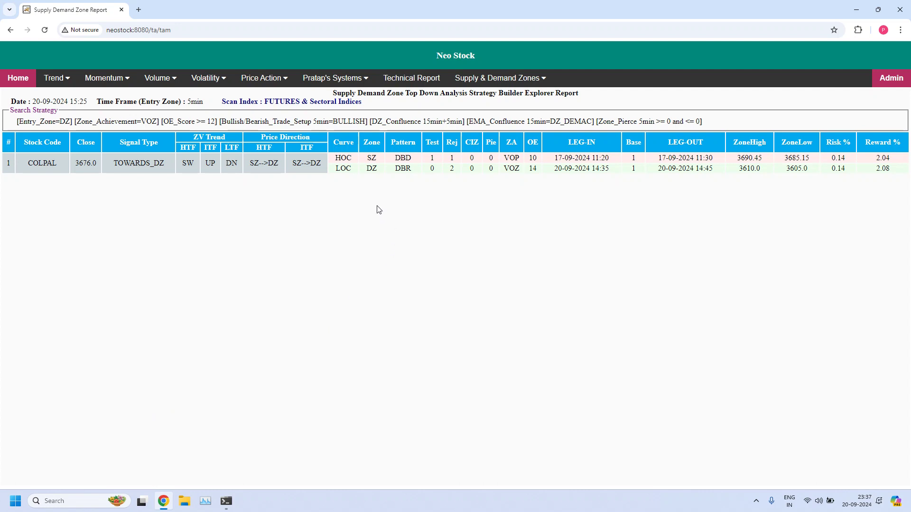
# Return to the strategy form and reset the 15min EMA Confluence to Any
pyautogui.click(10, 29)
pyautogui.click(761, 402)
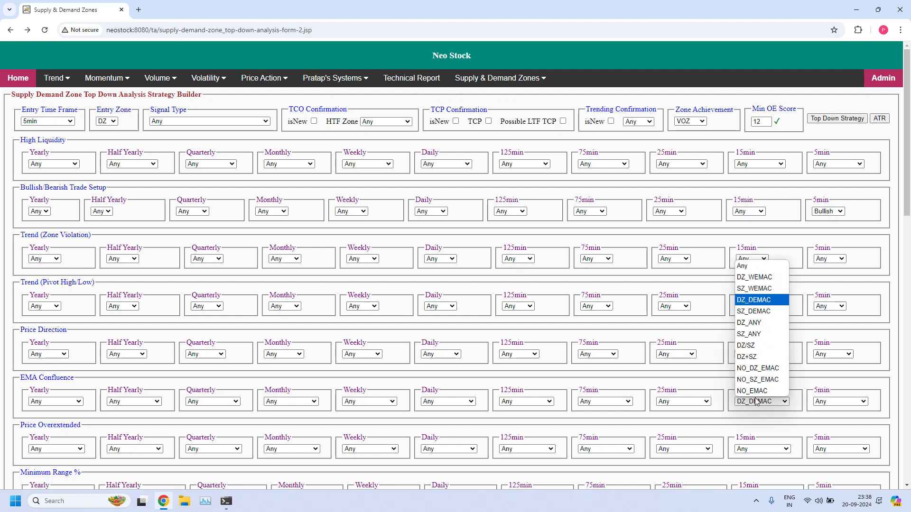
pyautogui.click(743, 267)
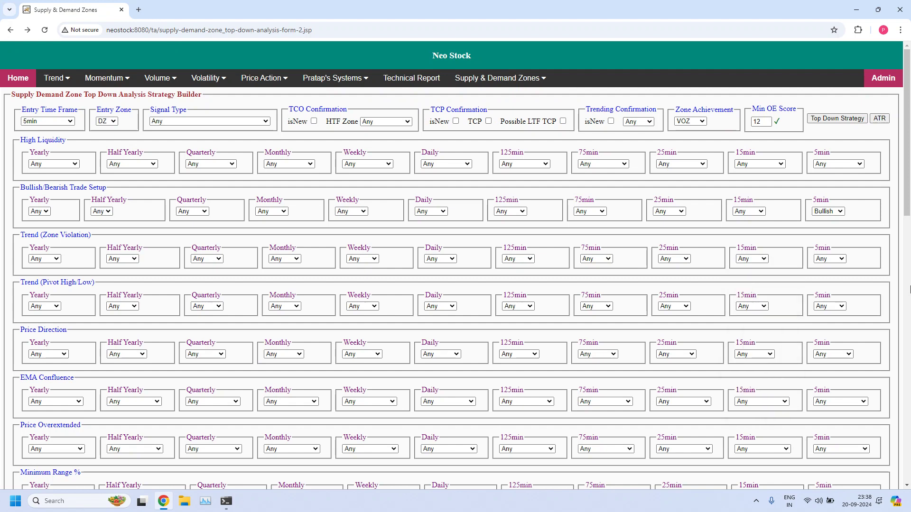
pyautogui.scroll(-1, 909, 236)
pyautogui.scroll(-9, 909, 235)
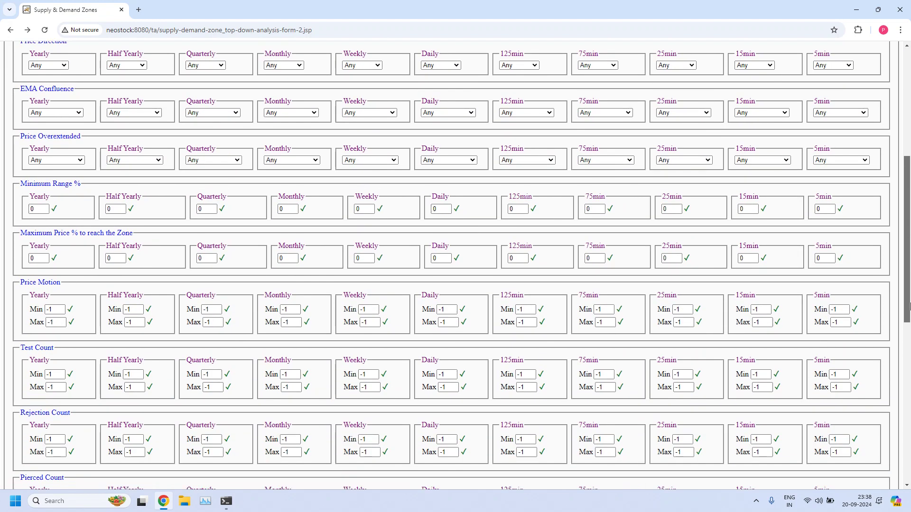
# Set 5min DZ with 75min DZ and 15min DZ with 75min DZ confluence to Yes, and generate the Top Down Strategy report
pyautogui.scroll(-1, 909, 353)
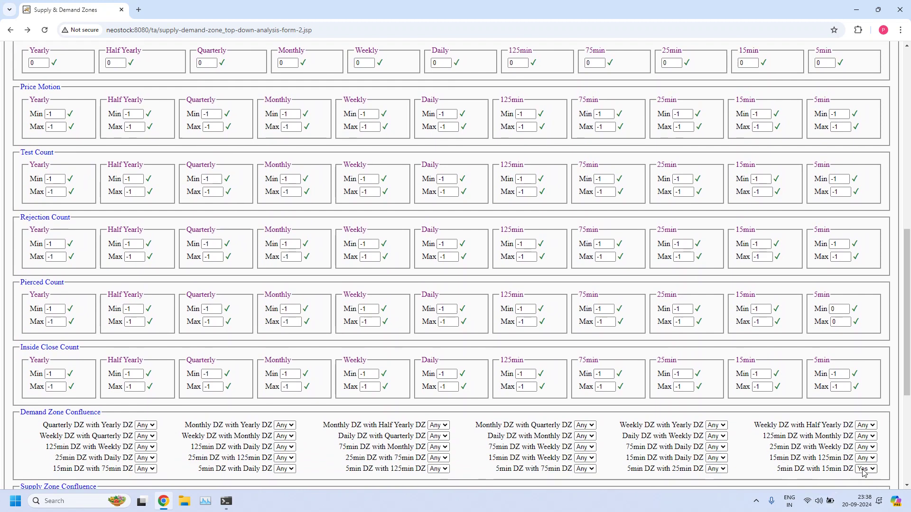
pyautogui.moveTo(497, 468); pyautogui.dragTo(573, 468)
pyautogui.click(576, 469)
pyautogui.click(583, 451)
pyautogui.moveTo(51, 470); pyautogui.dragTo(138, 470)
pyautogui.click(149, 469)
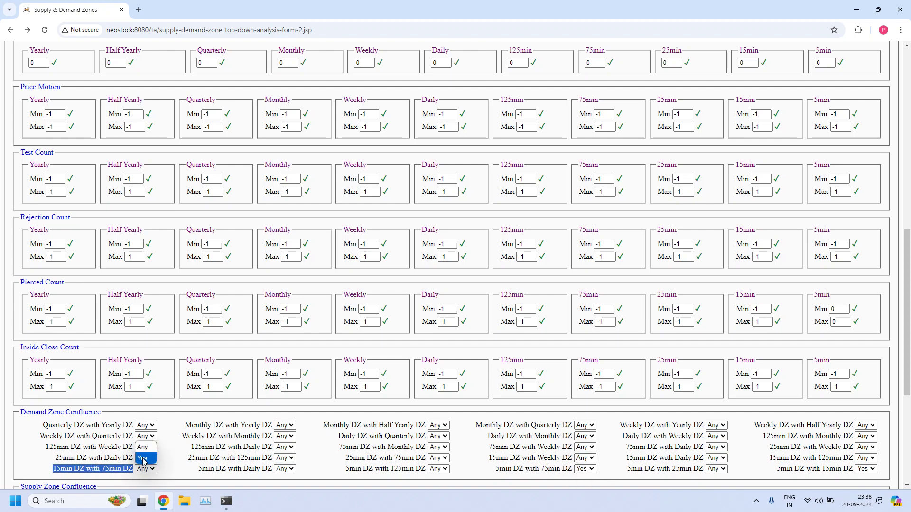
pyautogui.click(145, 459)
pyautogui.scroll(20, 617, 422)
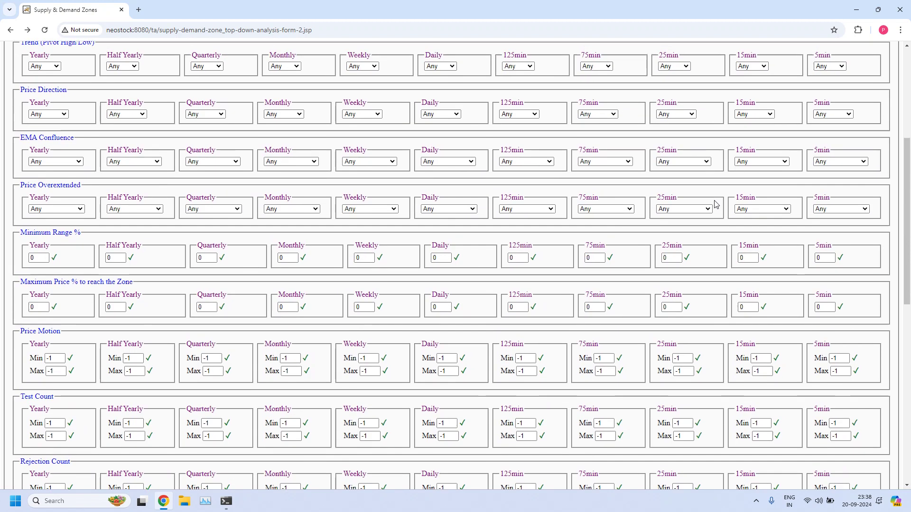
pyautogui.click(837, 119)
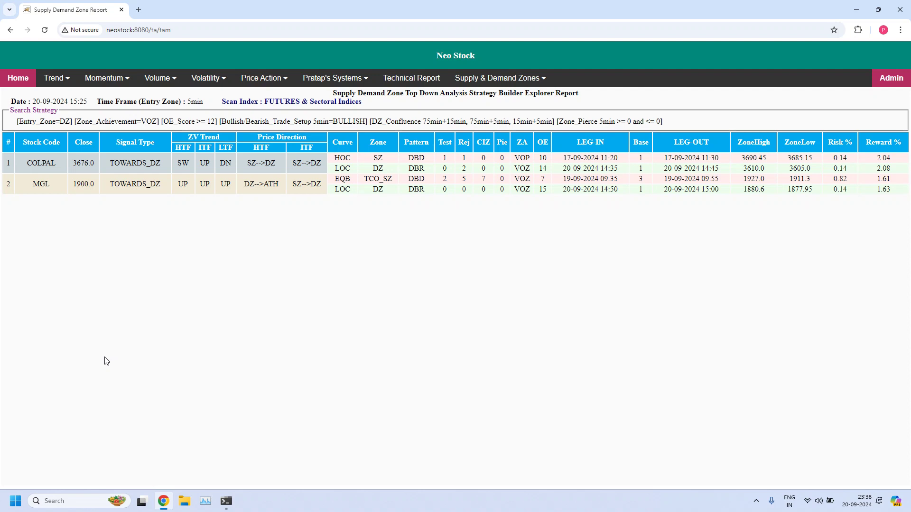
pyautogui.doubleClick(184, 186)
# Return to the strategy form, set the 75min EMA Confluence to DZ_DEMAC, and review the generated Top Down Strategy report's HTF trends for MGL and COLPAL
pyautogui.click(10, 30)
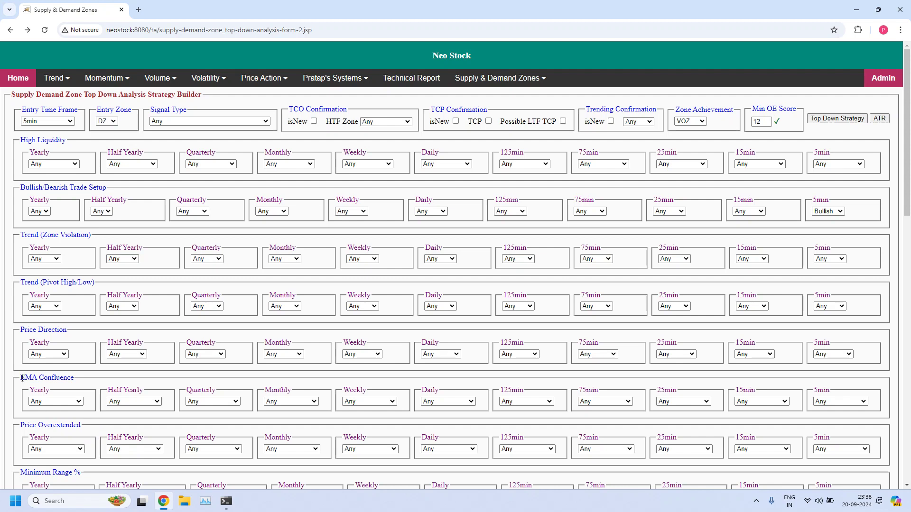
pyautogui.moveTo(20, 379); pyautogui.dragTo(97, 380)
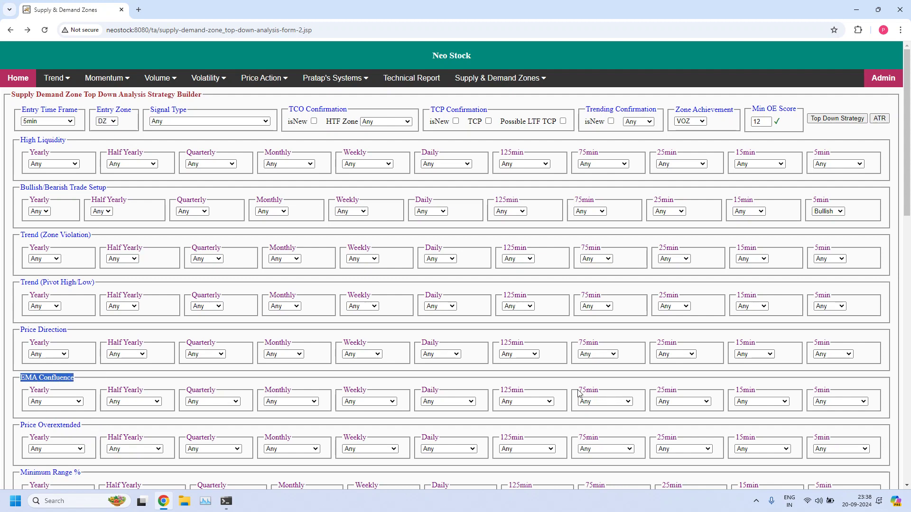
pyautogui.click(611, 401)
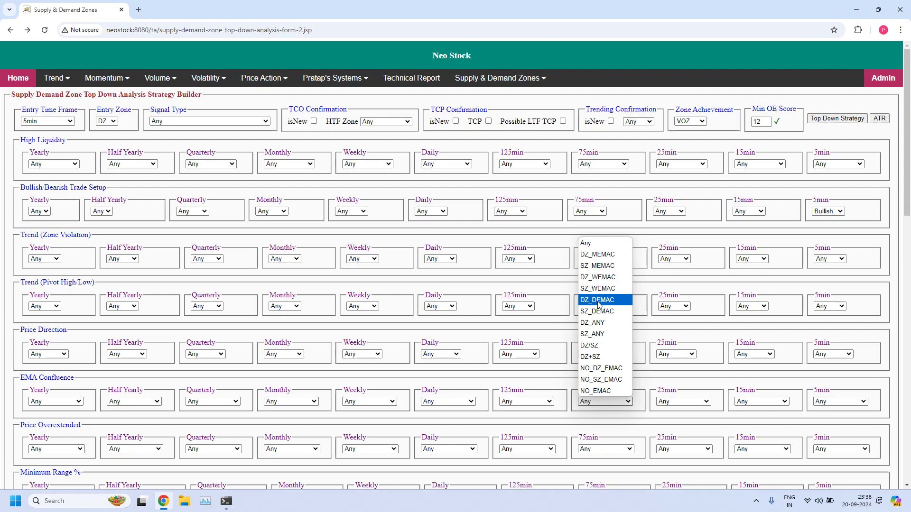
pyautogui.click(598, 300)
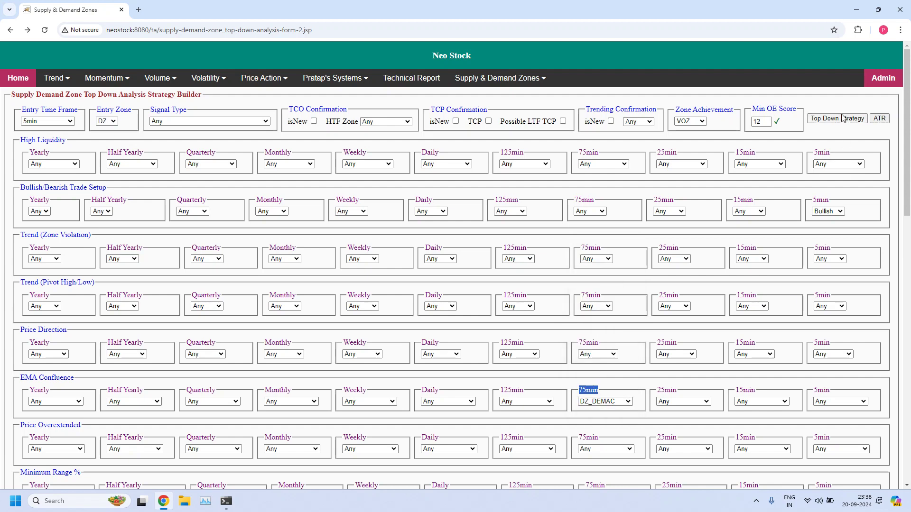
pyautogui.click(843, 118)
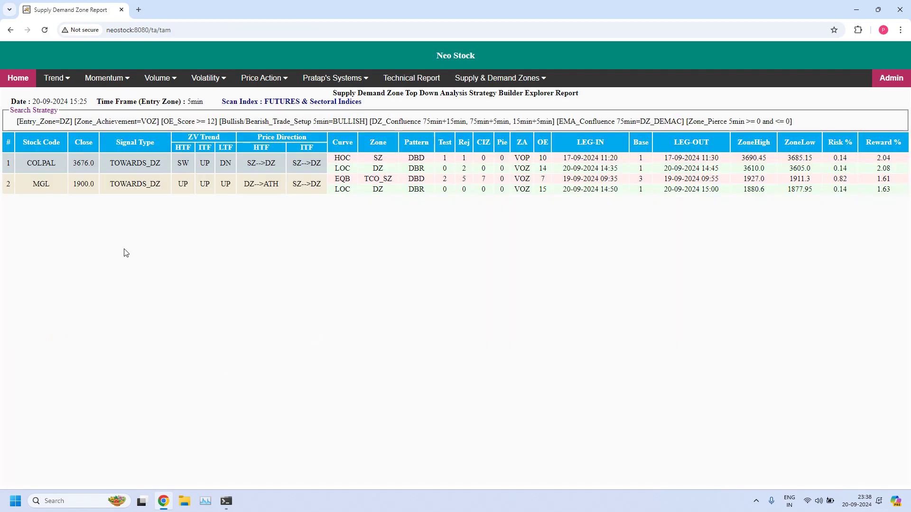
pyautogui.moveTo(27, 186); pyautogui.dragTo(58, 186)
pyautogui.click(180, 185)
pyautogui.moveTo(27, 163); pyautogui.dragTo(56, 163)
pyautogui.moveTo(177, 163); pyautogui.dragTo(196, 167)
pyautogui.click(188, 170)
# Open a fresh Top Down Analysis Strategy Builder form with 5min entry time frame, SZ entry zone and a Bearish 5min trade setup
pyautogui.moveTo(522, 85)
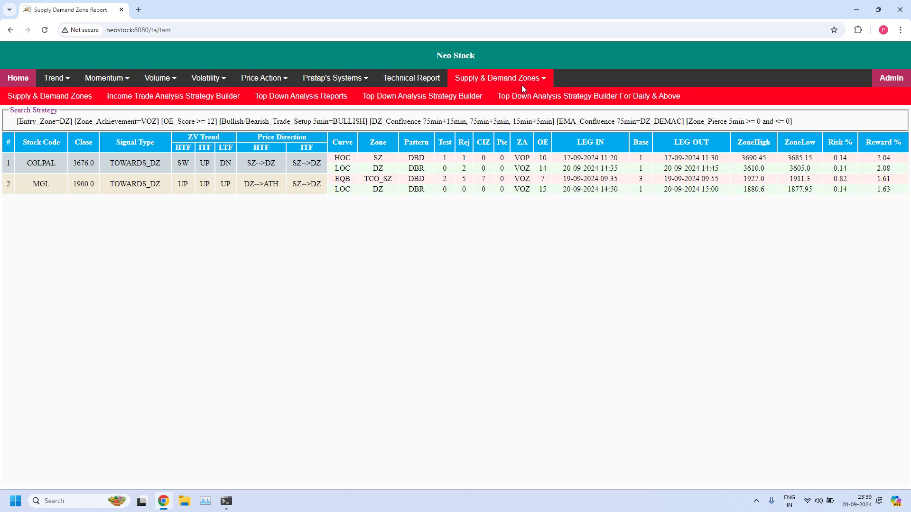
pyautogui.click(479, 96)
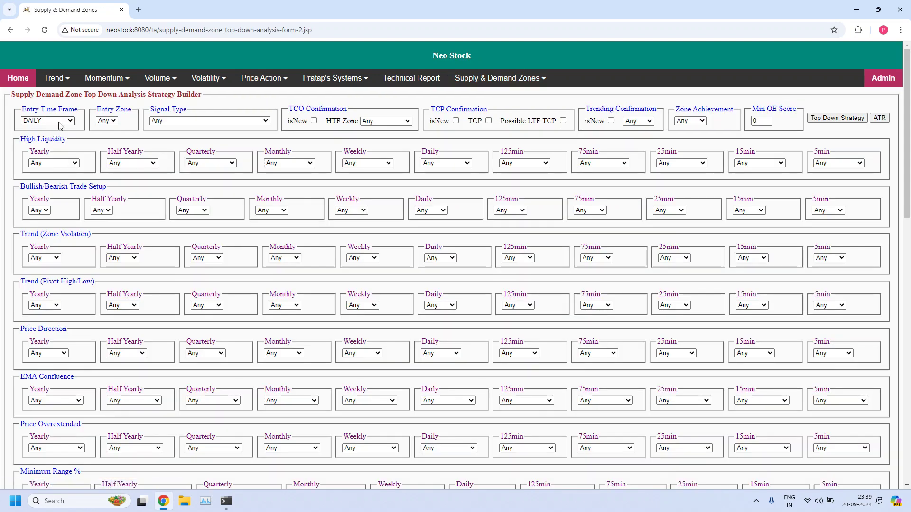
pyautogui.click(66, 122)
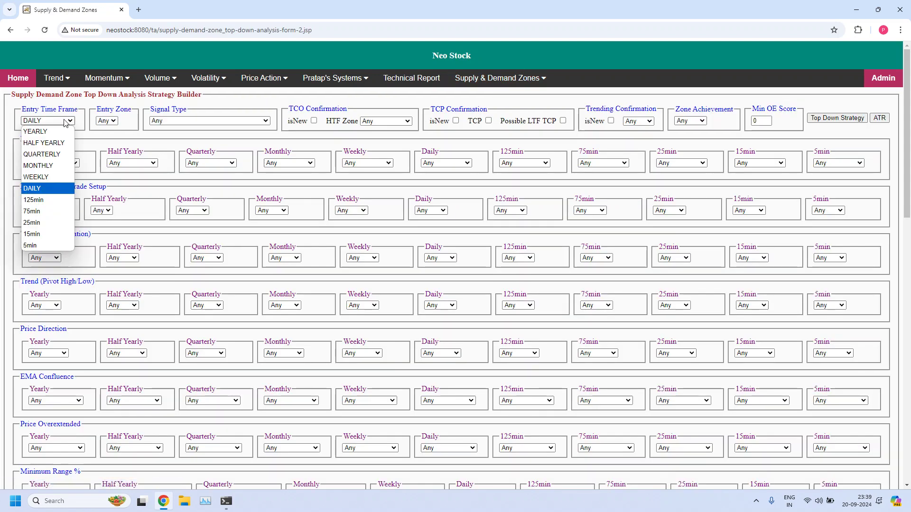
pyautogui.click(29, 245)
pyautogui.click(107, 120)
pyautogui.click(109, 158)
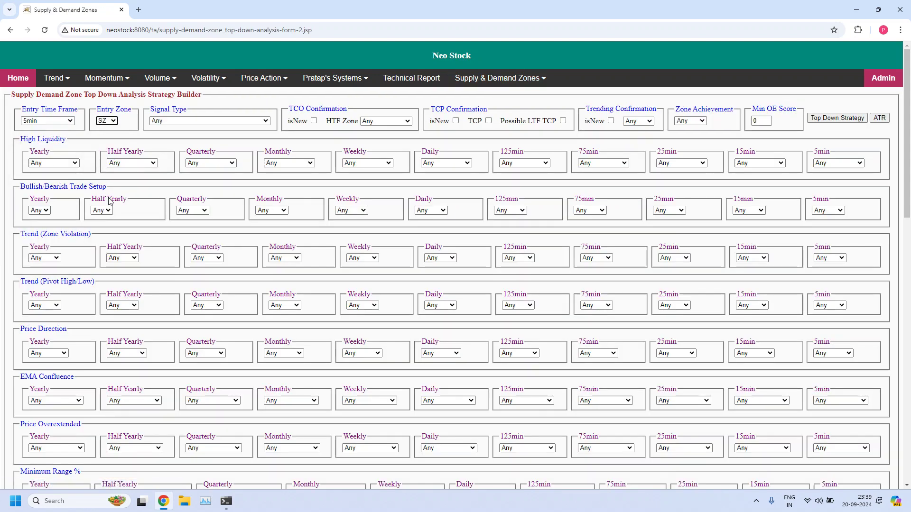
pyautogui.click(841, 217)
pyautogui.click(823, 244)
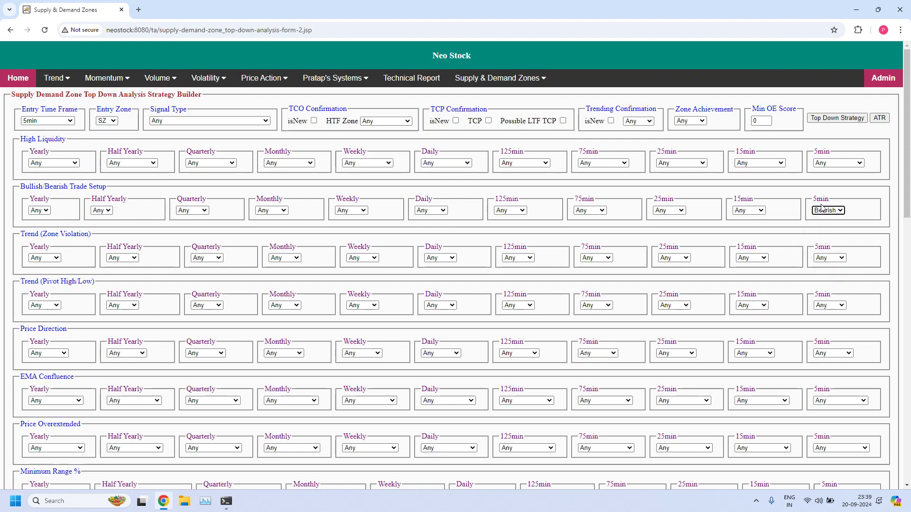
# Set the 5min Pierced Count minimum and maximum to 0
pyautogui.moveTo(908, 186); pyautogui.dragTo(909, 312)
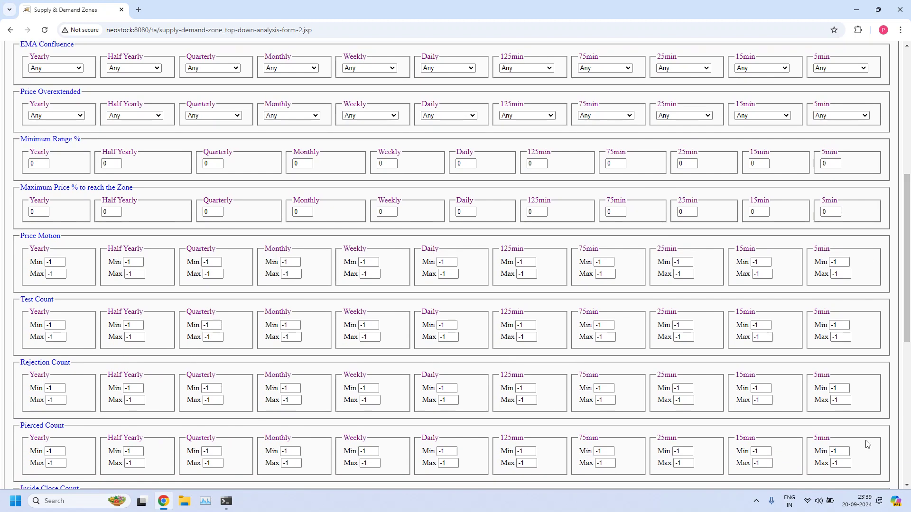
pyautogui.doubleClick(839, 452)
pyautogui.press('Tab')
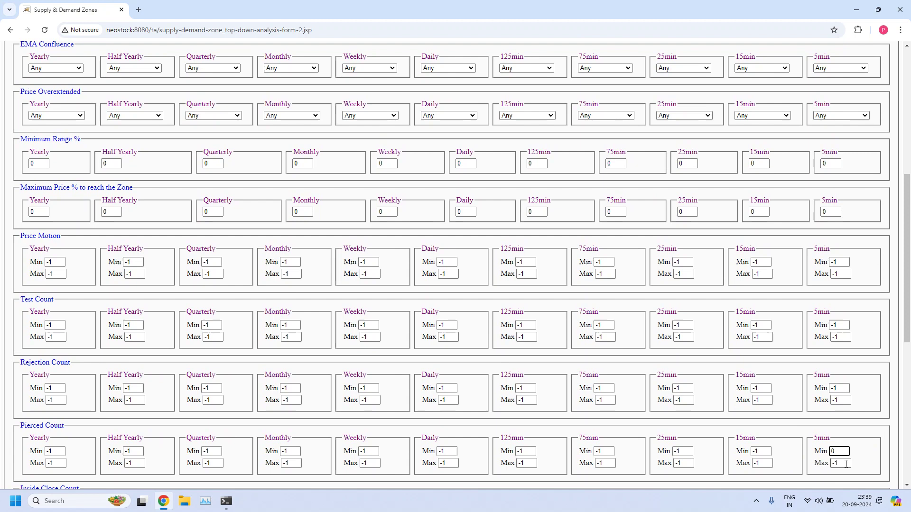
pyautogui.write('0')
# Set Zone Achievement to VOZ and Min OE Score to 12, and generate the 5min supply-zone Top Down Strategy report
pyautogui.scroll(7, 774, 287)
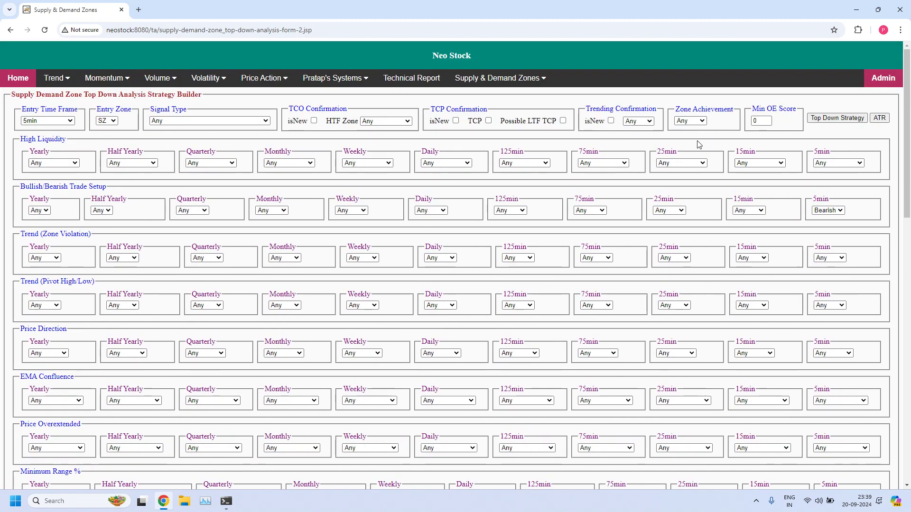
pyautogui.click(700, 121)
pyautogui.click(693, 138)
pyautogui.press('Tab')
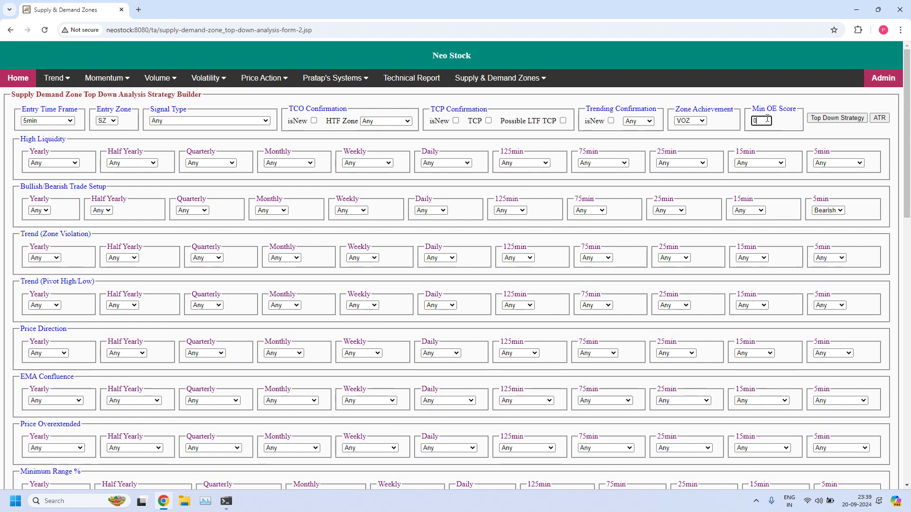
pyautogui.write('12')
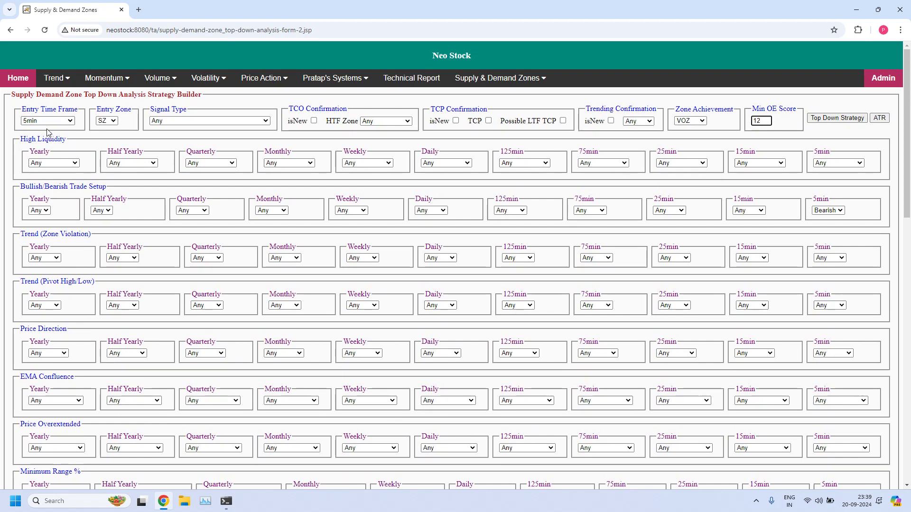
pyautogui.click(831, 119)
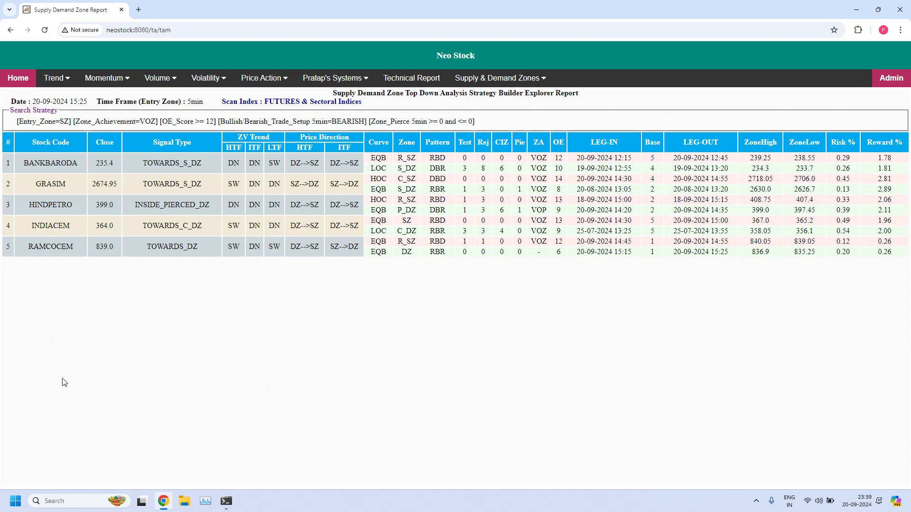
# Return to the strategy form, set 5min SZ with 15min SZ confluence to Yes, and generate the Top Down Strategy report
pyautogui.click(10, 29)
pyautogui.moveTo(904, 158); pyautogui.dragTo(893, 122)
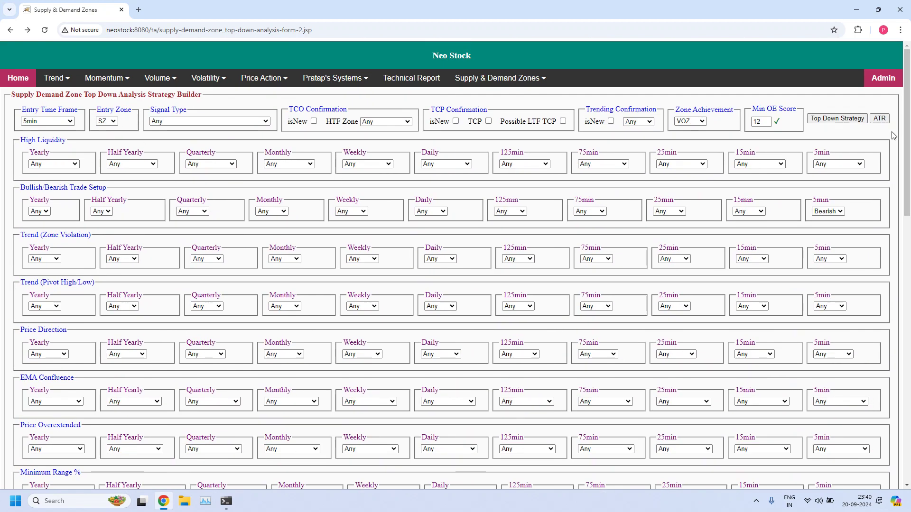
pyautogui.moveTo(907, 120); pyautogui.dragTo(908, 297)
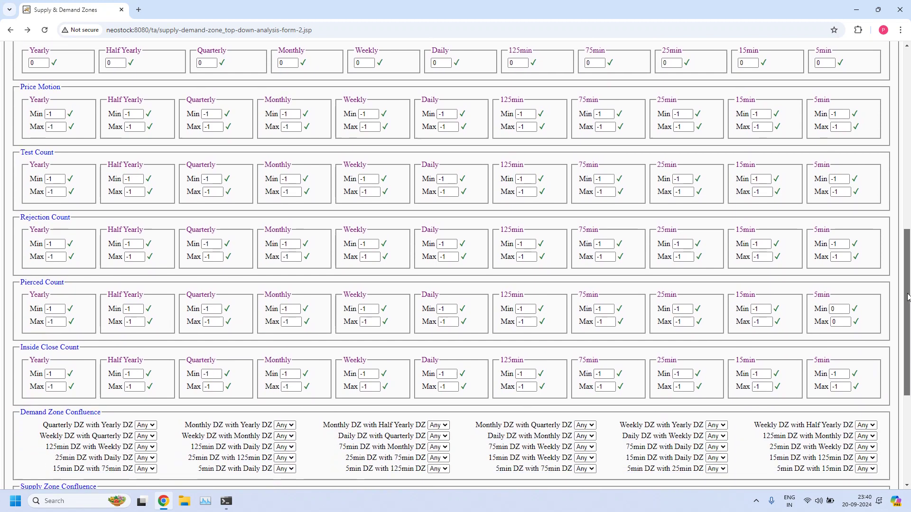
pyautogui.moveTo(908, 297); pyautogui.dragTo(908, 318)
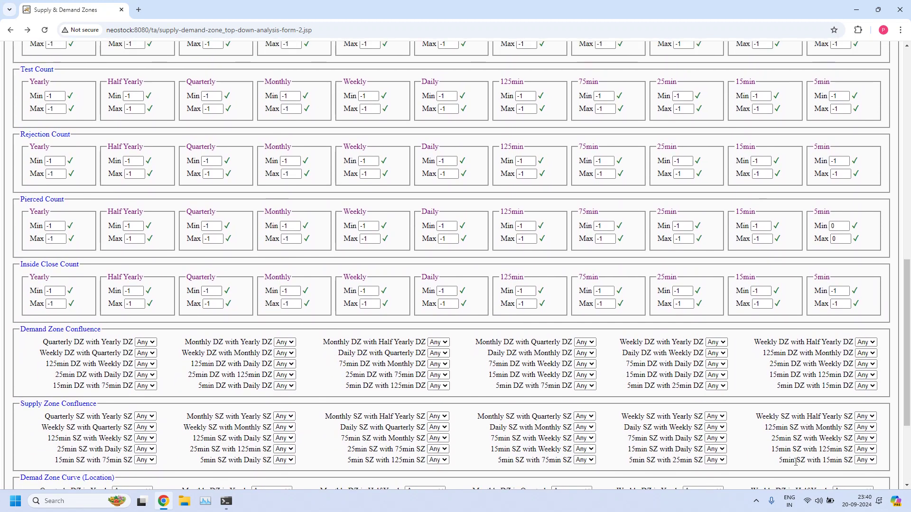
pyautogui.moveTo(780, 460); pyautogui.dragTo(854, 459)
pyautogui.click(865, 460)
pyautogui.click(861, 482)
pyautogui.scroll(20, 824, 126)
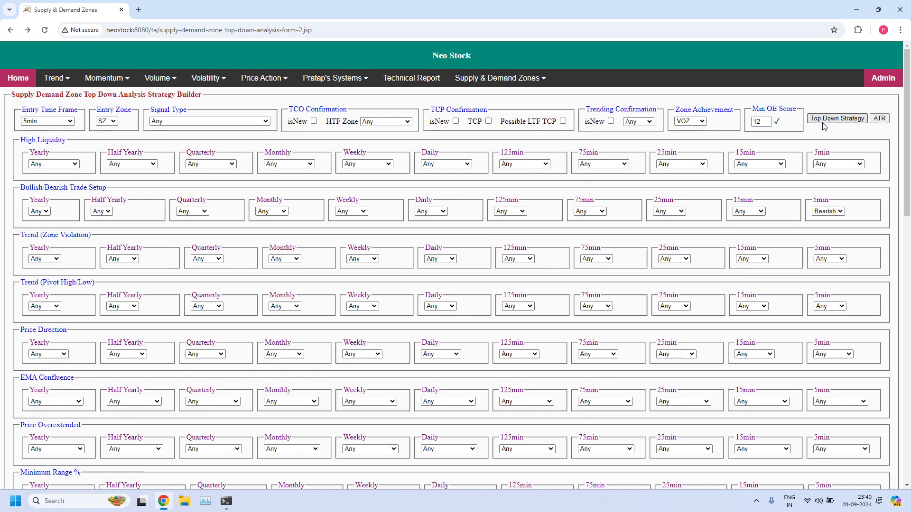
pyautogui.click(824, 122)
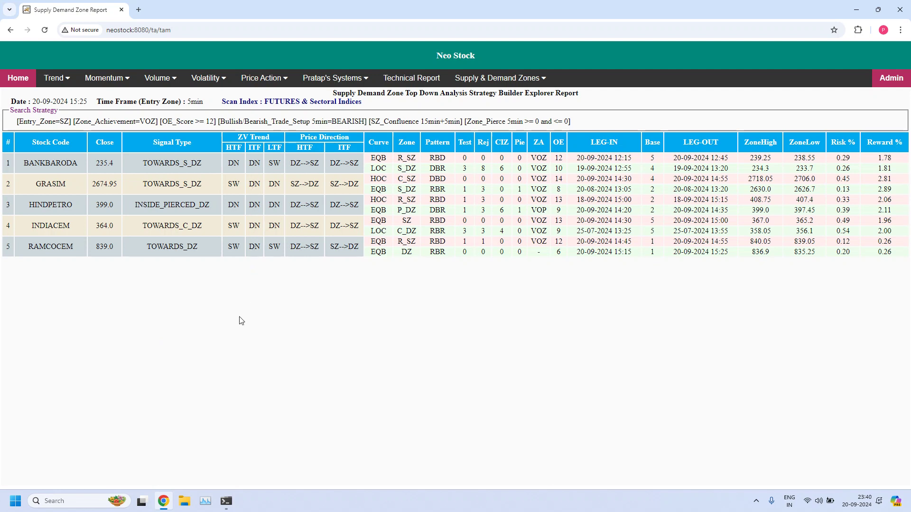
# Return to the strategy form, set the 15min EMA Confluence to SZ_DEMAC, and generate the Top Down Strategy report
pyautogui.click(10, 30)
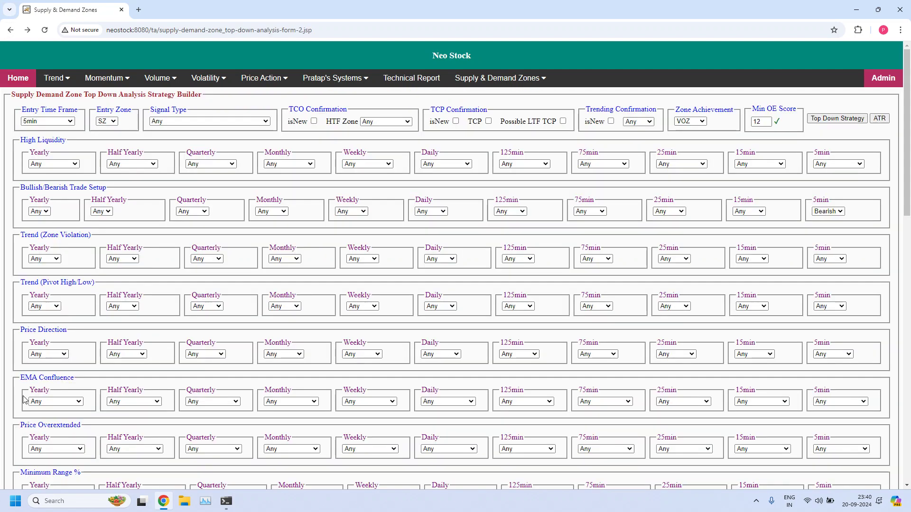
pyautogui.moveTo(20, 378); pyautogui.dragTo(91, 380)
pyautogui.moveTo(734, 388); pyautogui.dragTo(779, 409)
pyautogui.click(778, 406)
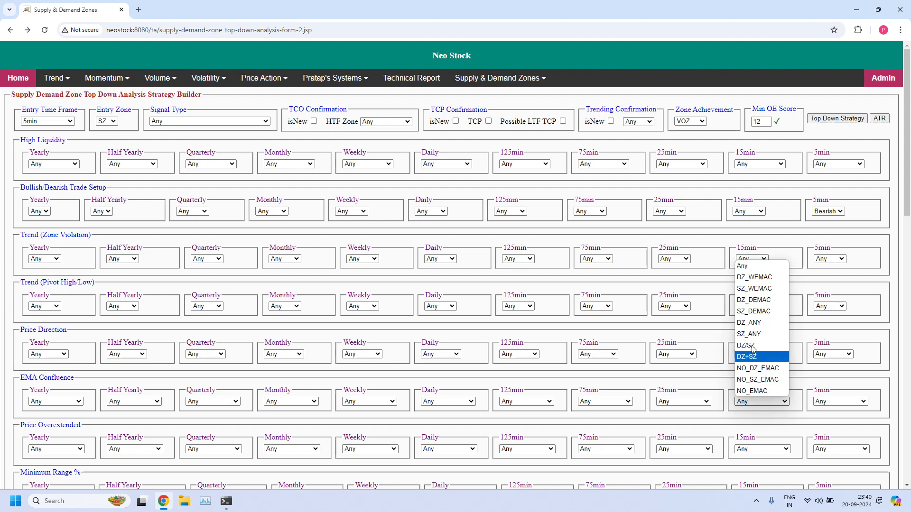
pyautogui.click(760, 313)
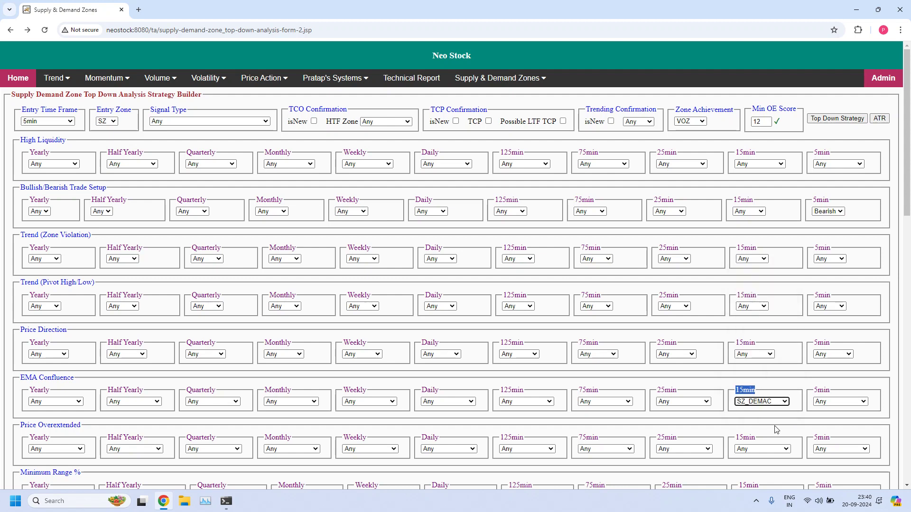
pyautogui.click(848, 117)
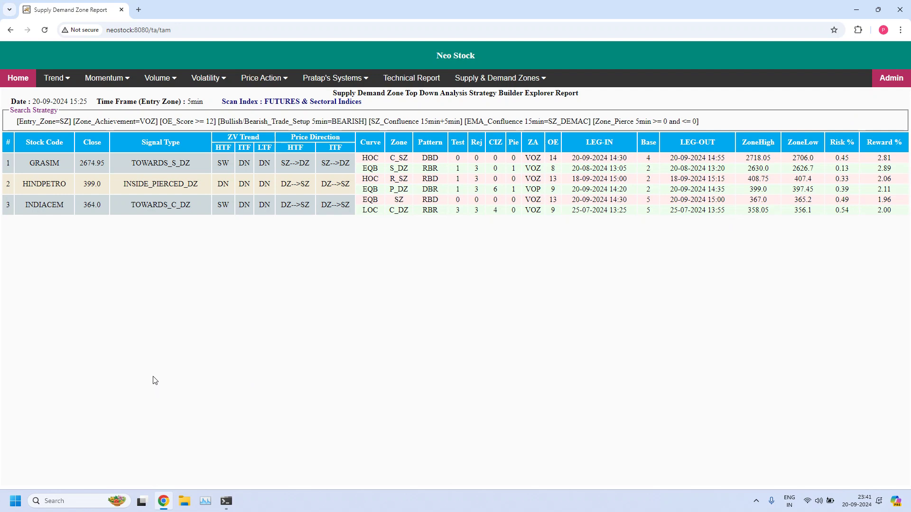
pyautogui.moveTo(371, 121); pyautogui.dragTo(461, 122)
pyautogui.click(418, 257)
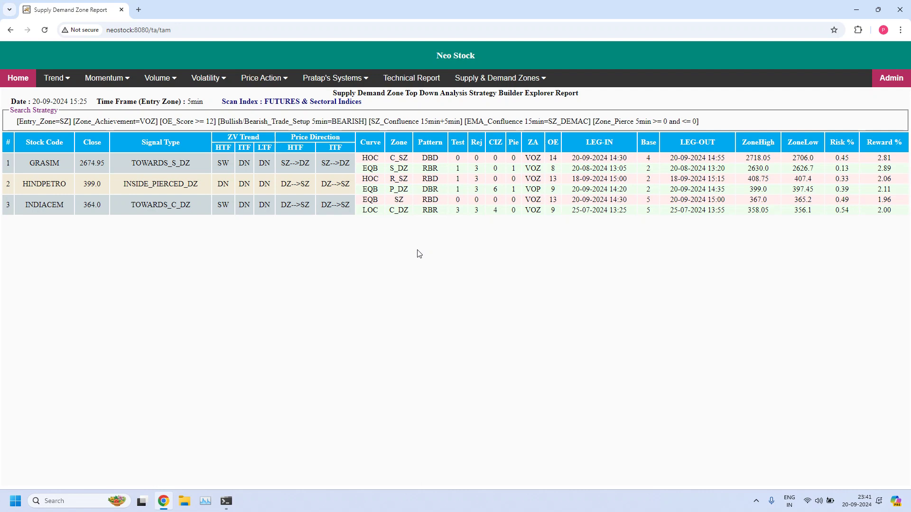
# Return to the supply-zone strategy form and reset the 15min EMA Confluence to Any
pyautogui.click(9, 31)
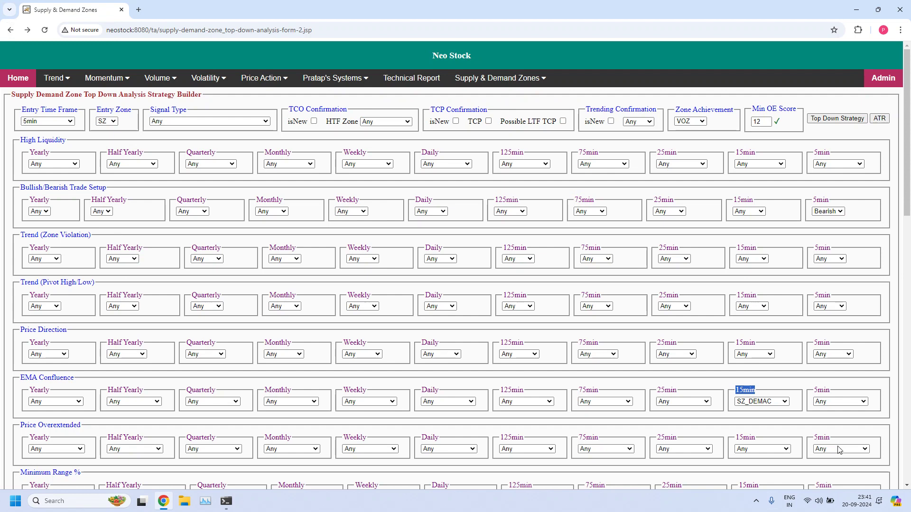
pyautogui.click(761, 402)
pyautogui.click(744, 266)
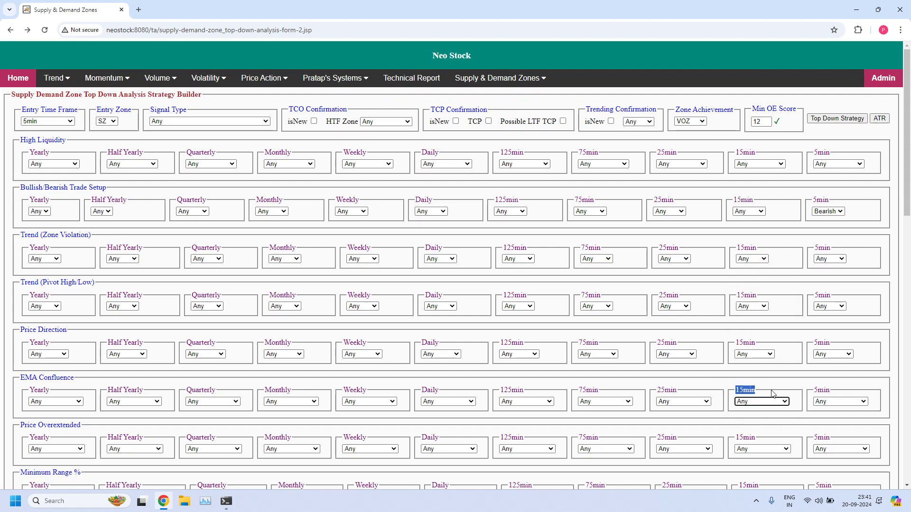
# Set 5min SZ with 75min SZ and 15min SZ with 75min SZ confluence to Yes, and generate the Top Down Strategy report
pyautogui.moveTo(909, 177); pyautogui.dragTo(907, 383)
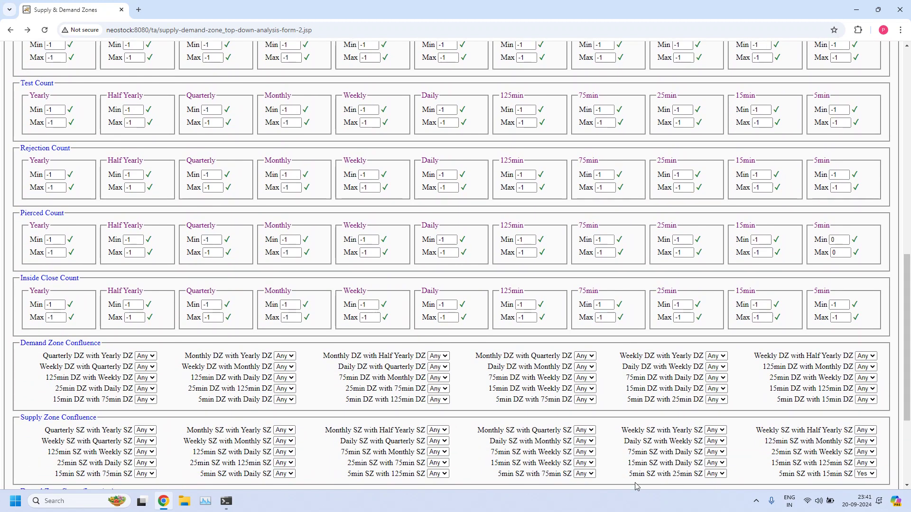
pyautogui.moveTo(493, 476); pyautogui.dragTo(576, 475)
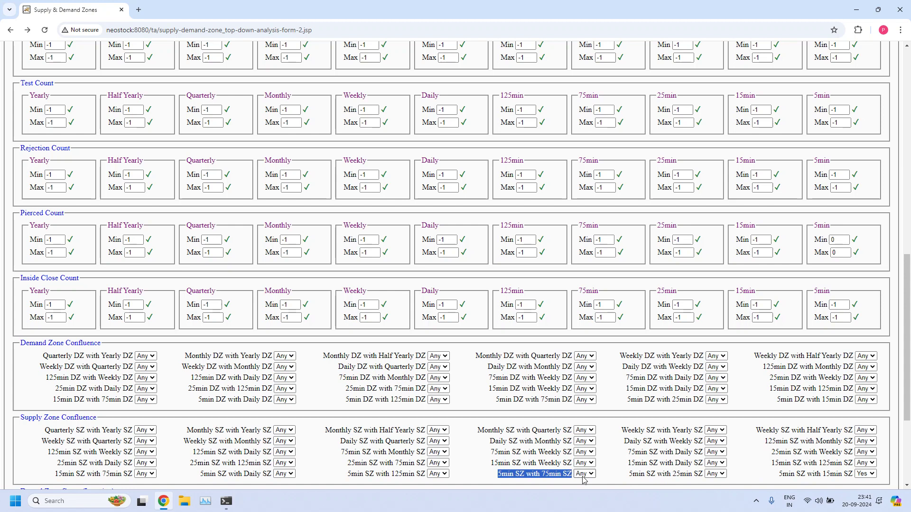
pyautogui.click(587, 474)
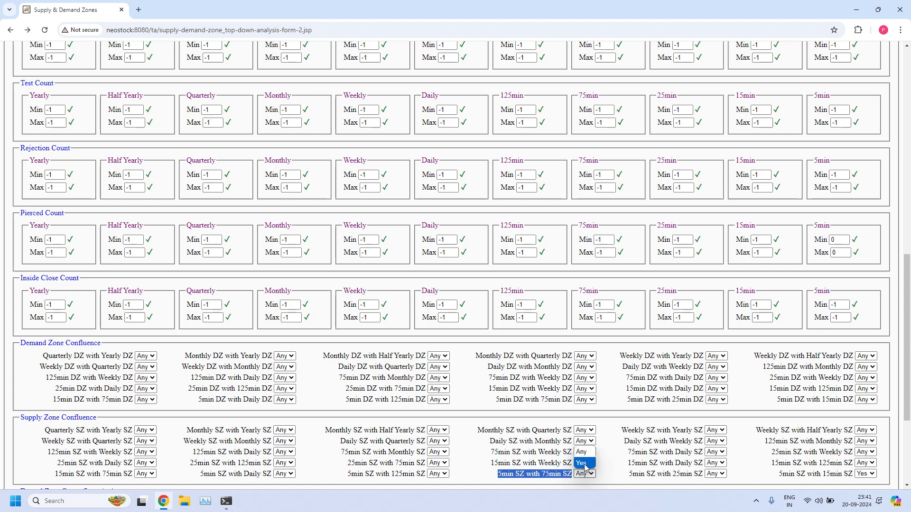
pyautogui.click(581, 463)
pyautogui.moveTo(54, 474); pyautogui.dragTo(135, 478)
pyautogui.click(144, 473)
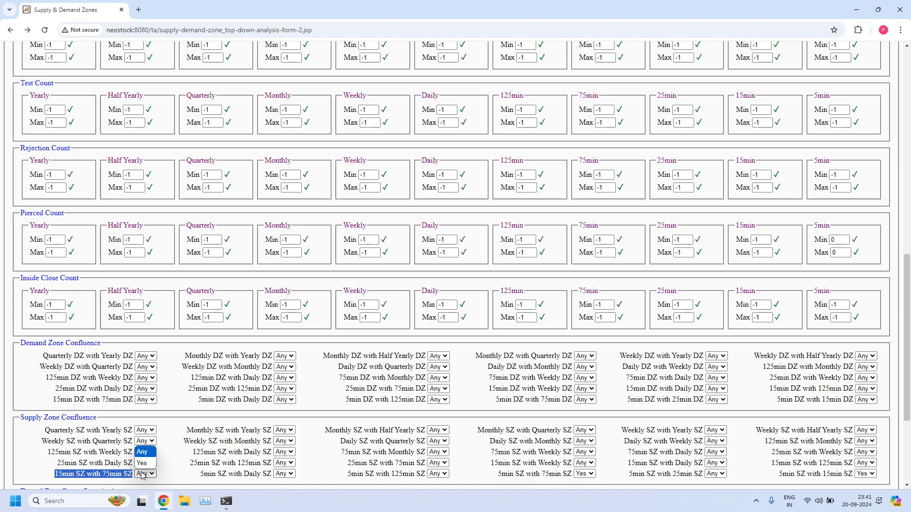
pyautogui.click(143, 467)
pyautogui.moveTo(907, 296); pyautogui.dragTo(908, 90)
pyautogui.click(838, 118)
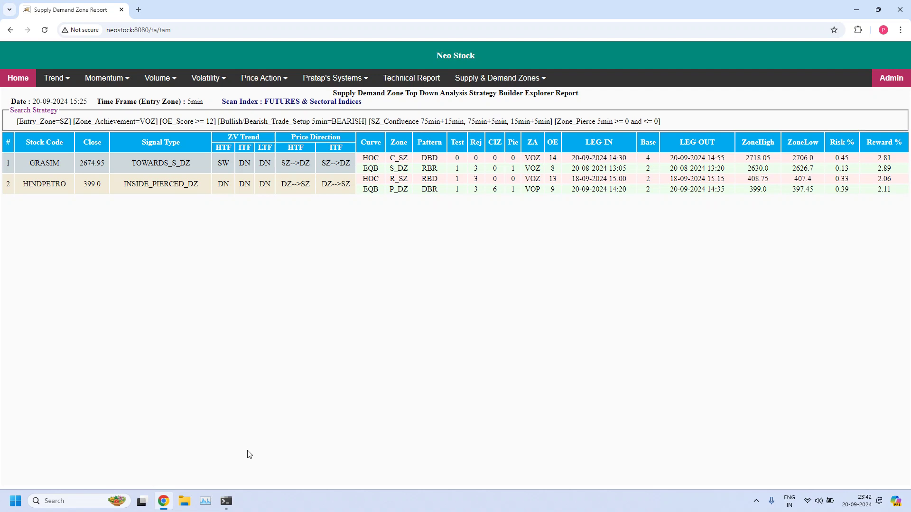
pyautogui.moveTo(218, 183); pyautogui.dragTo(238, 188)
# Return to the strategy form, set the 75min EMA Confluence to SZ_DEMAC, and generate the Top Down Strategy report
pyautogui.click(11, 30)
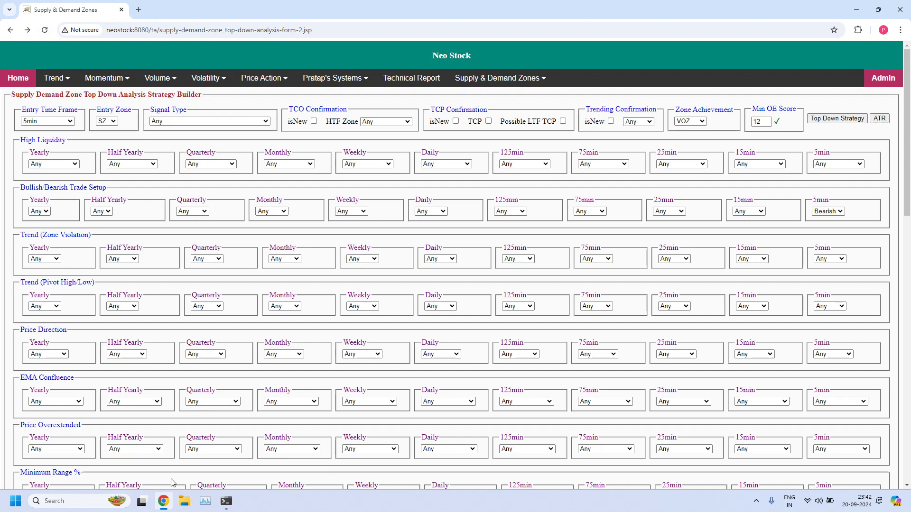
pyautogui.moveTo(19, 382); pyautogui.dragTo(95, 382)
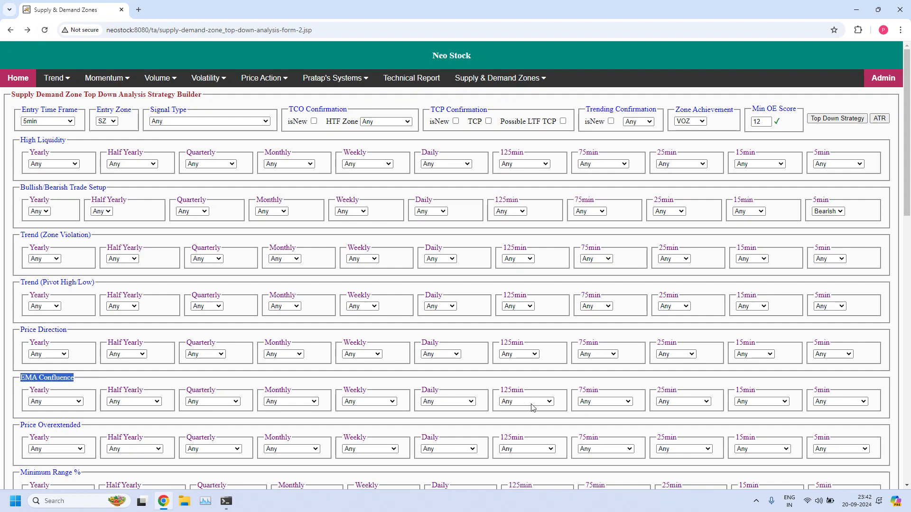
pyautogui.click(620, 407)
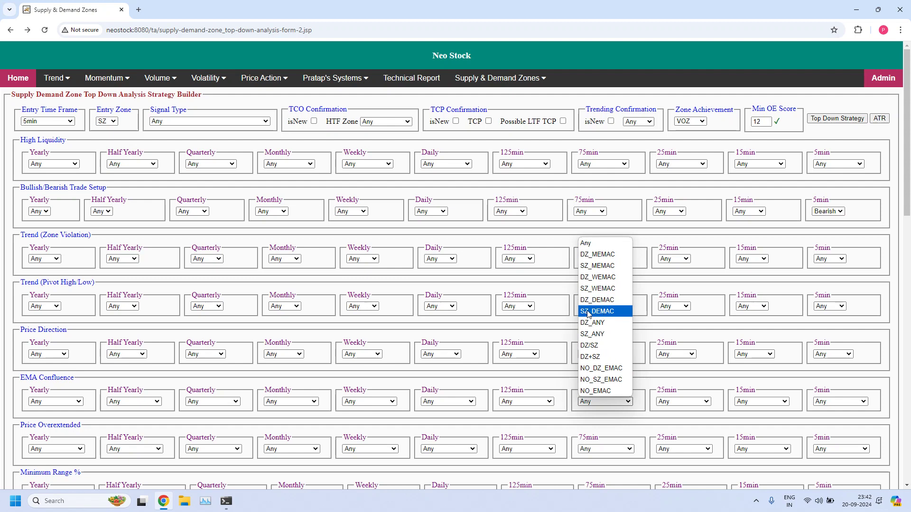
pyautogui.click(611, 313)
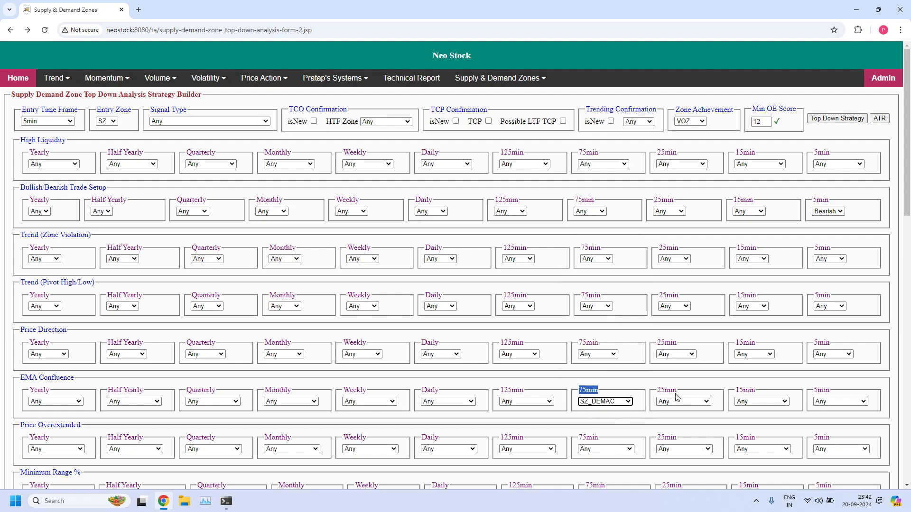
pyautogui.click(829, 122)
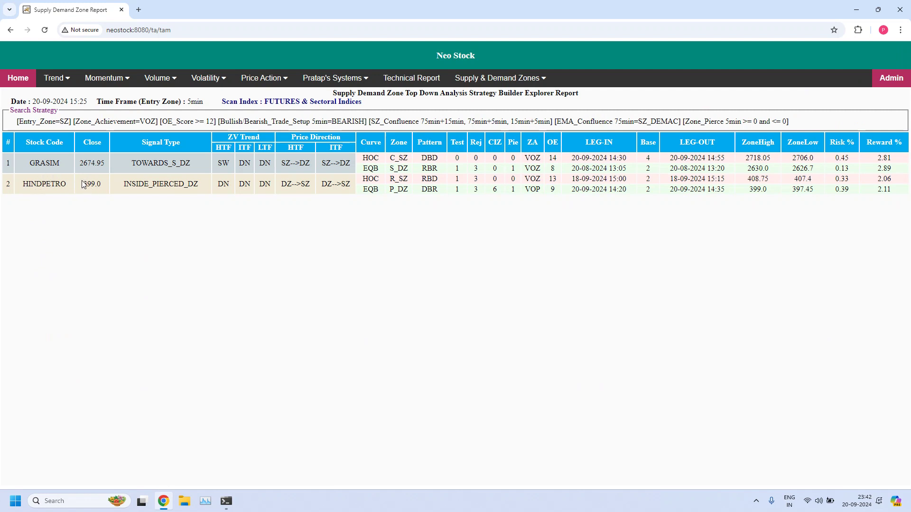
pyautogui.doubleClick(219, 186)
pyautogui.click(226, 216)
pyautogui.doubleClick(220, 161)
pyautogui.click(242, 237)
# Open a fresh Supply Demand Zone Top Down Analysis Strategy Builder form and generate the ATR report, reviewing it through the last stock
pyautogui.moveTo(486, 87)
pyautogui.click(476, 100)
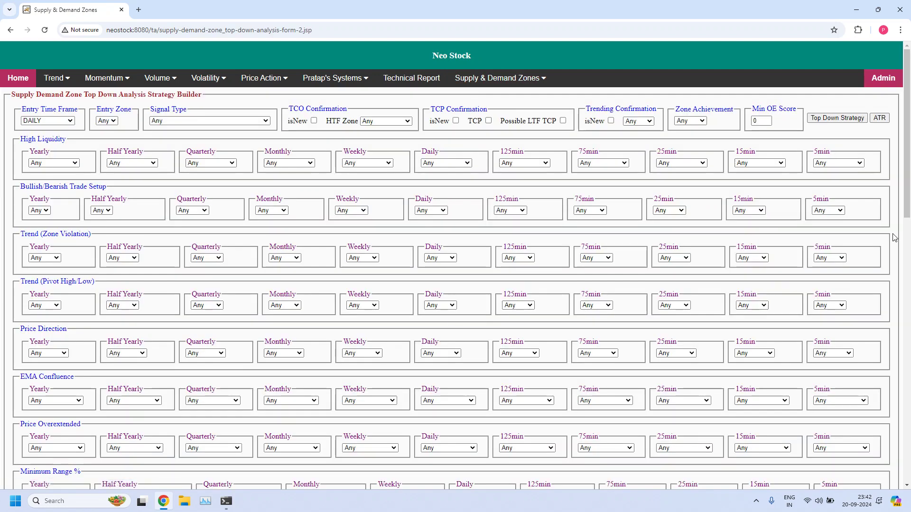
pyautogui.click(882, 120)
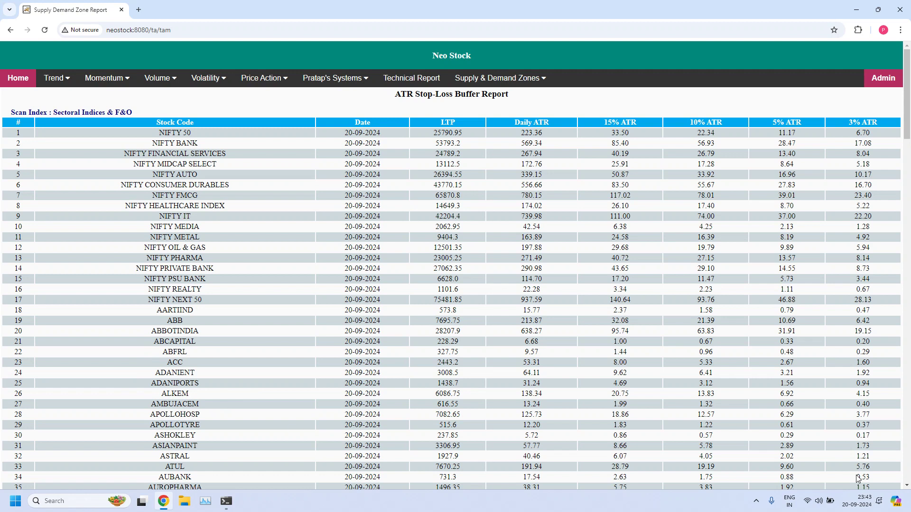
pyautogui.click(907, 477)
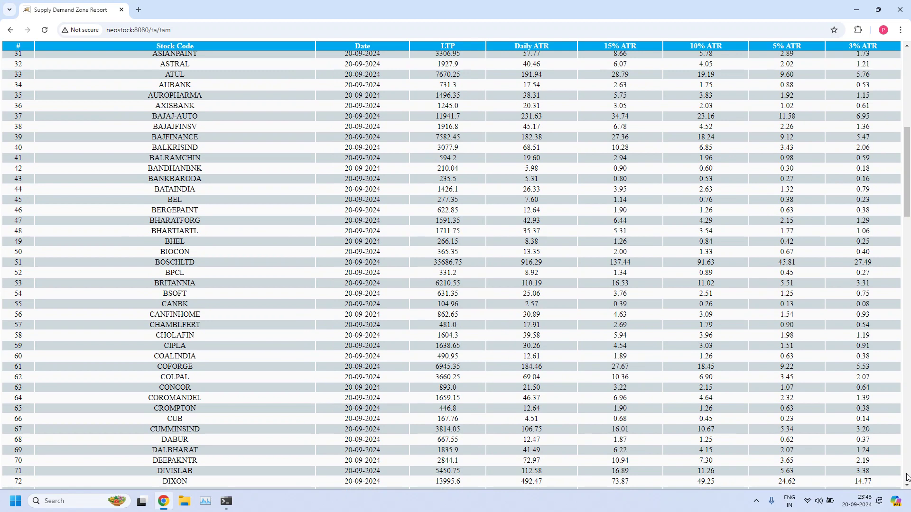
pyautogui.click(907, 478)
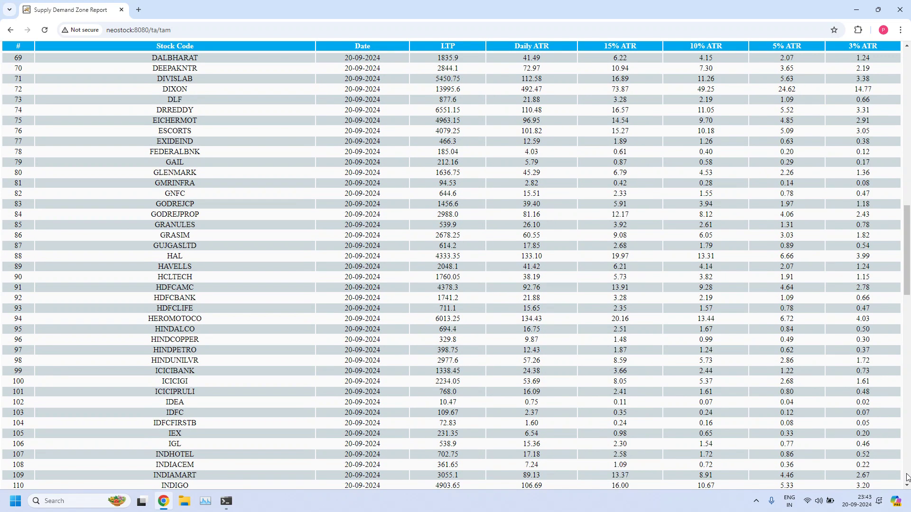
pyautogui.click(907, 477)
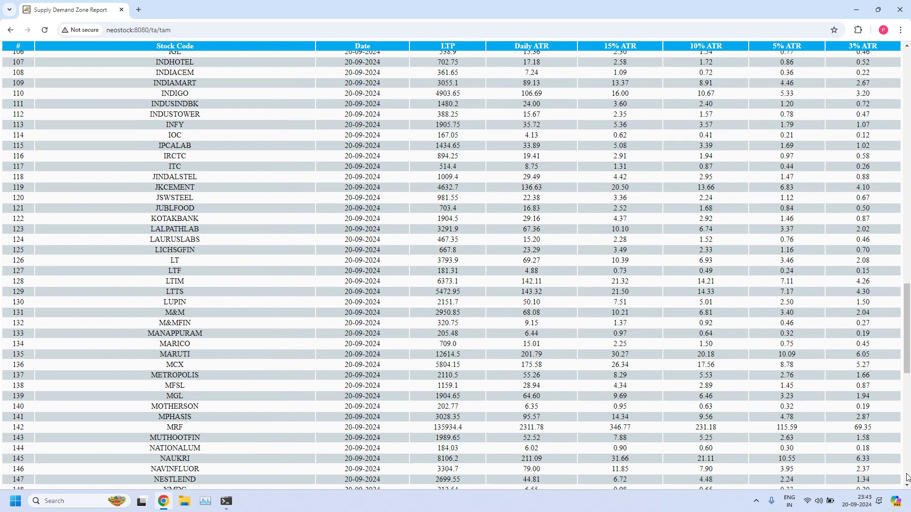
pyautogui.click(907, 477)
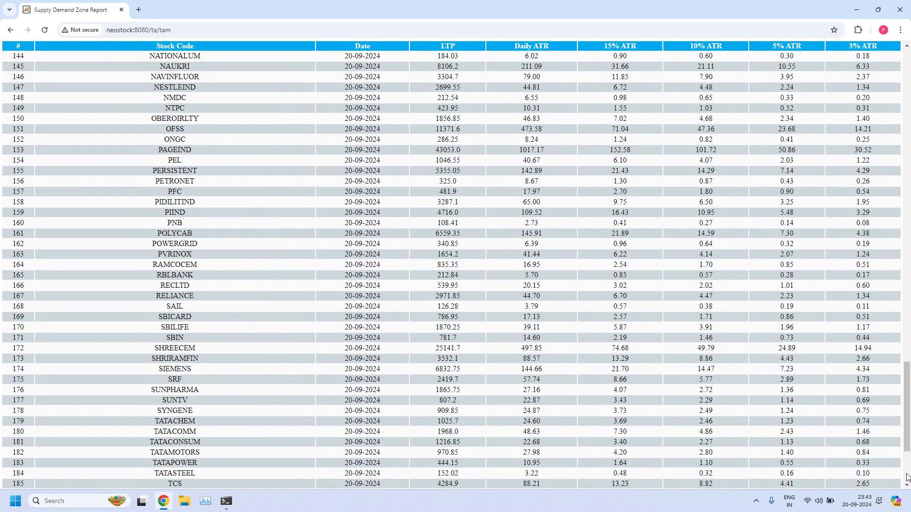
pyautogui.click(907, 477)
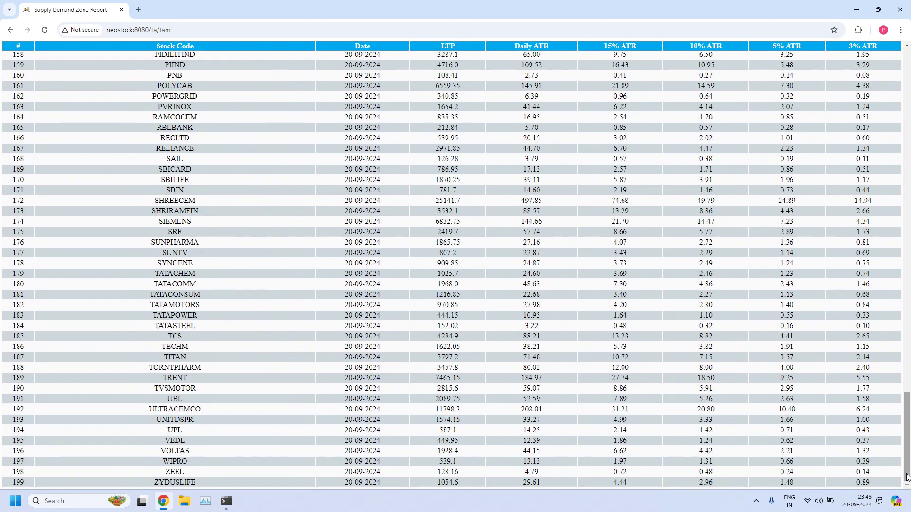